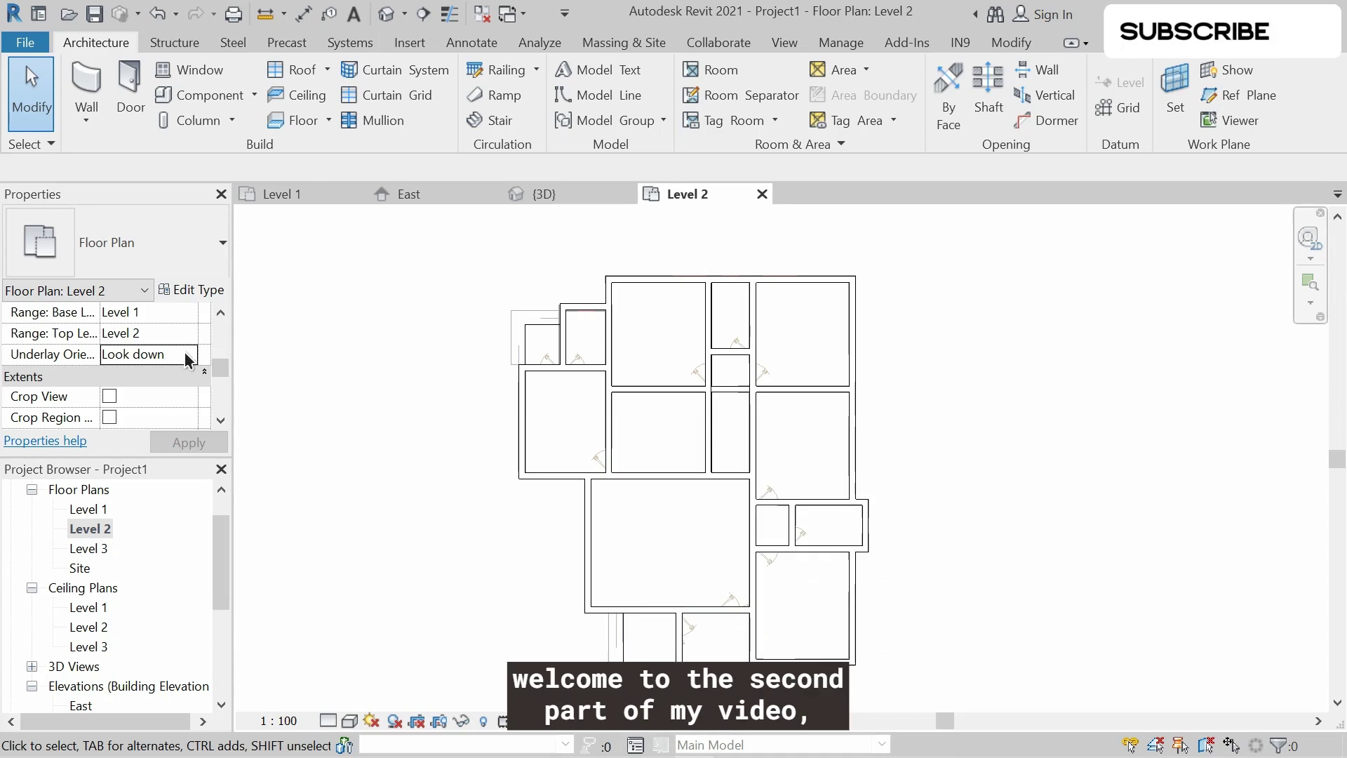
Set the underlay orientation of the Level 2 floor plan to Look up and apply it
left_click(186, 358)
left_click(135, 393)
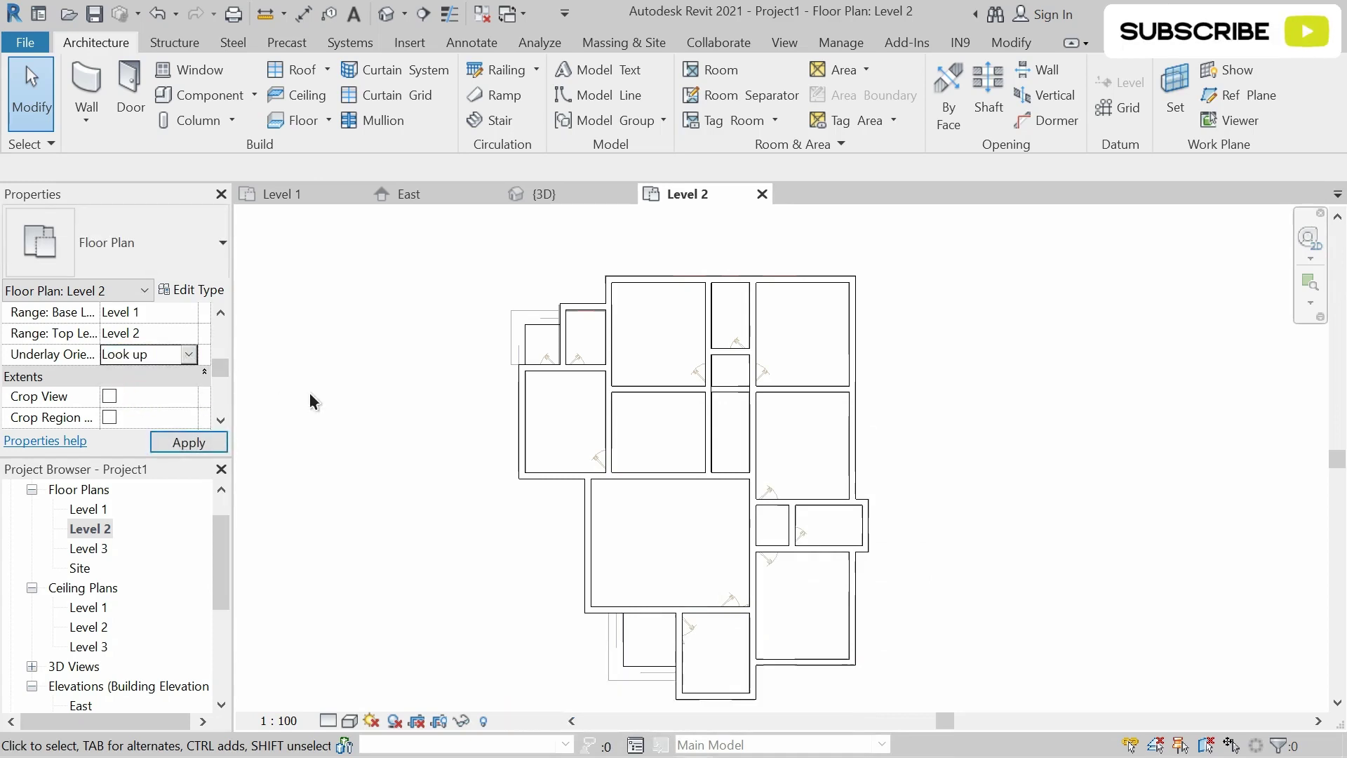
left_click(200, 442)
Start placing windows with the M_Fixed 0915 x 1220mm type and set the type's width to 1500 mm
scroll(703, 245, "up", 2)
scroll(704, 251, "up", 2)
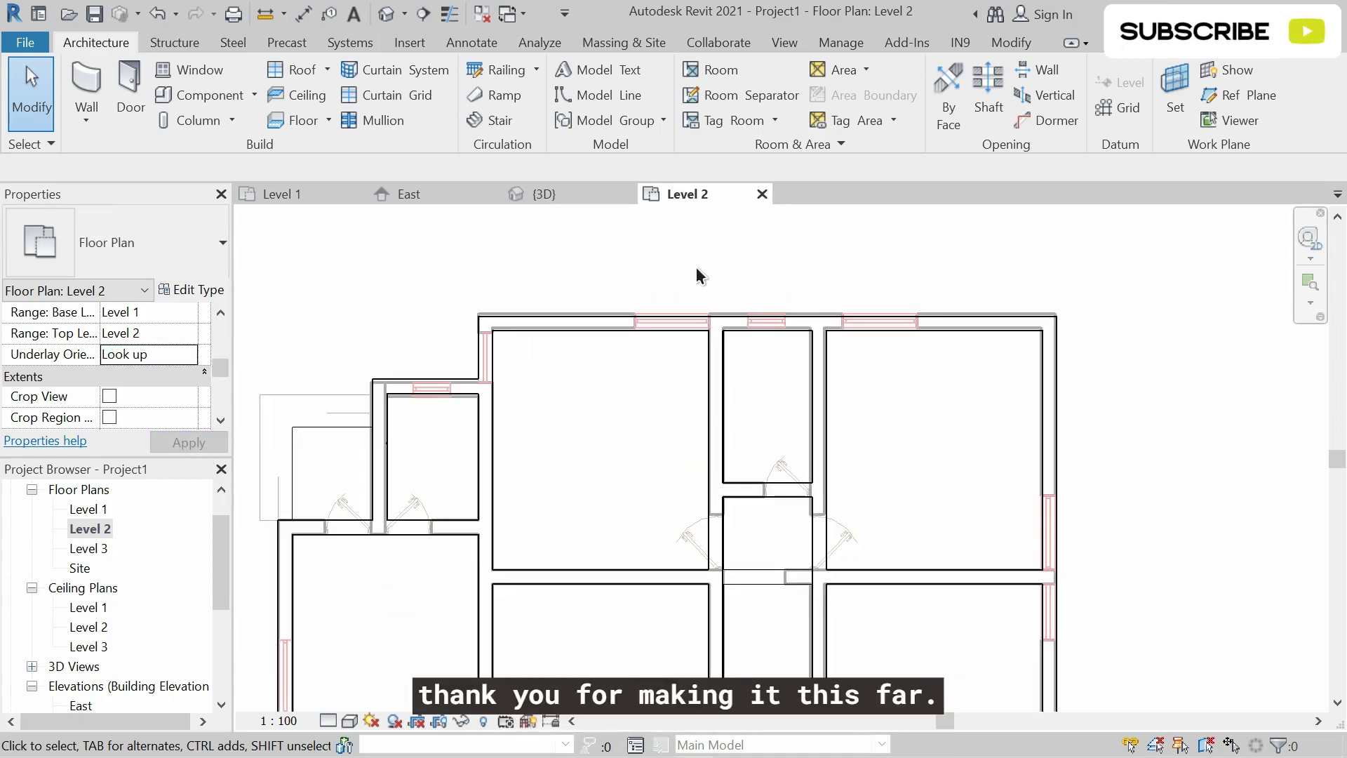
left_click(189, 70)
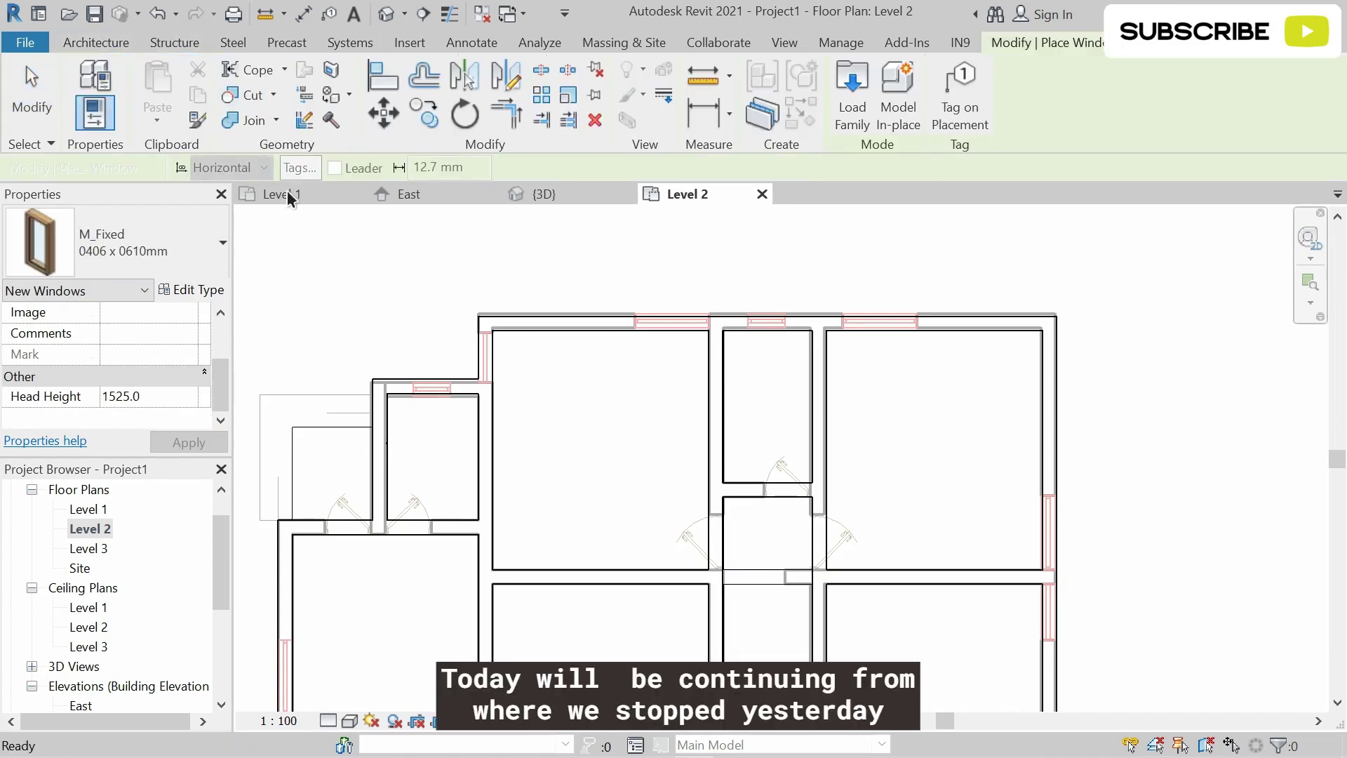
left_click(199, 290)
left_click(955, 486)
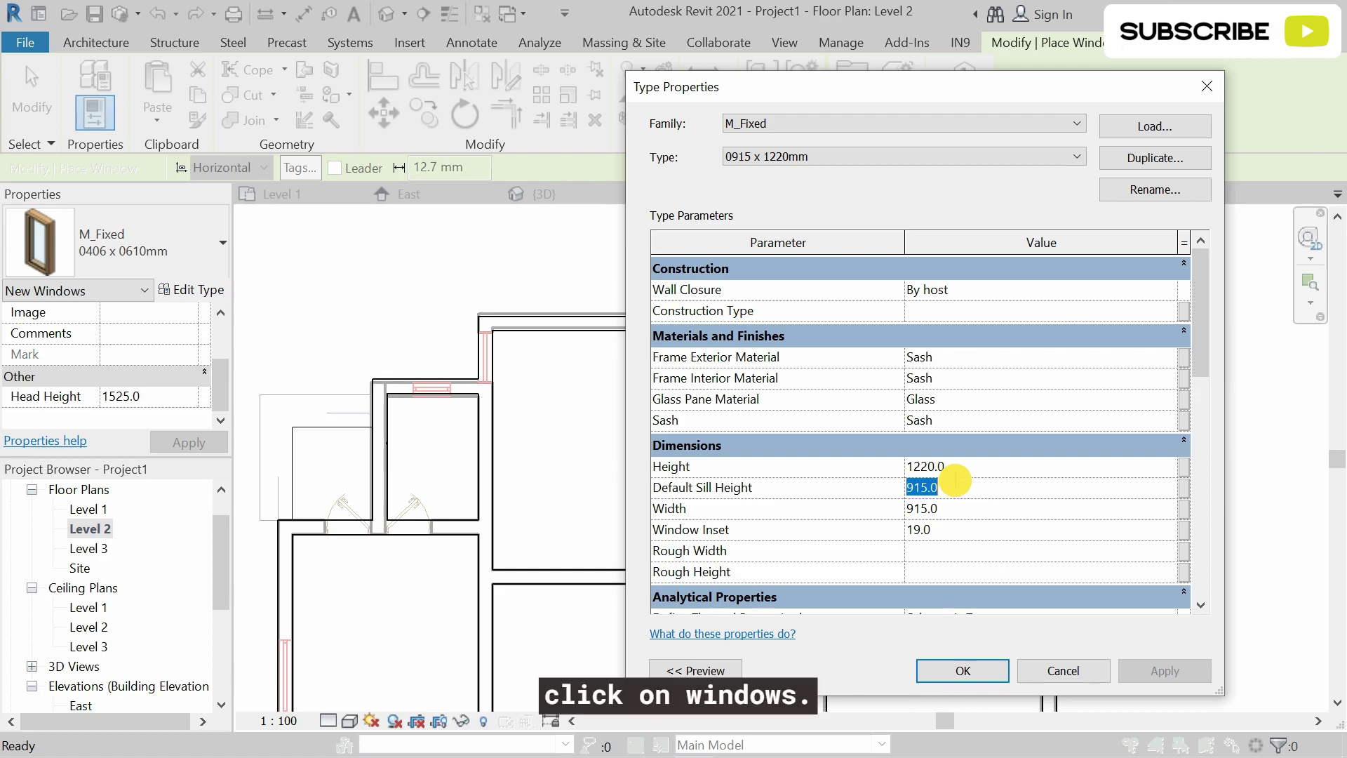
left_click(944, 507)
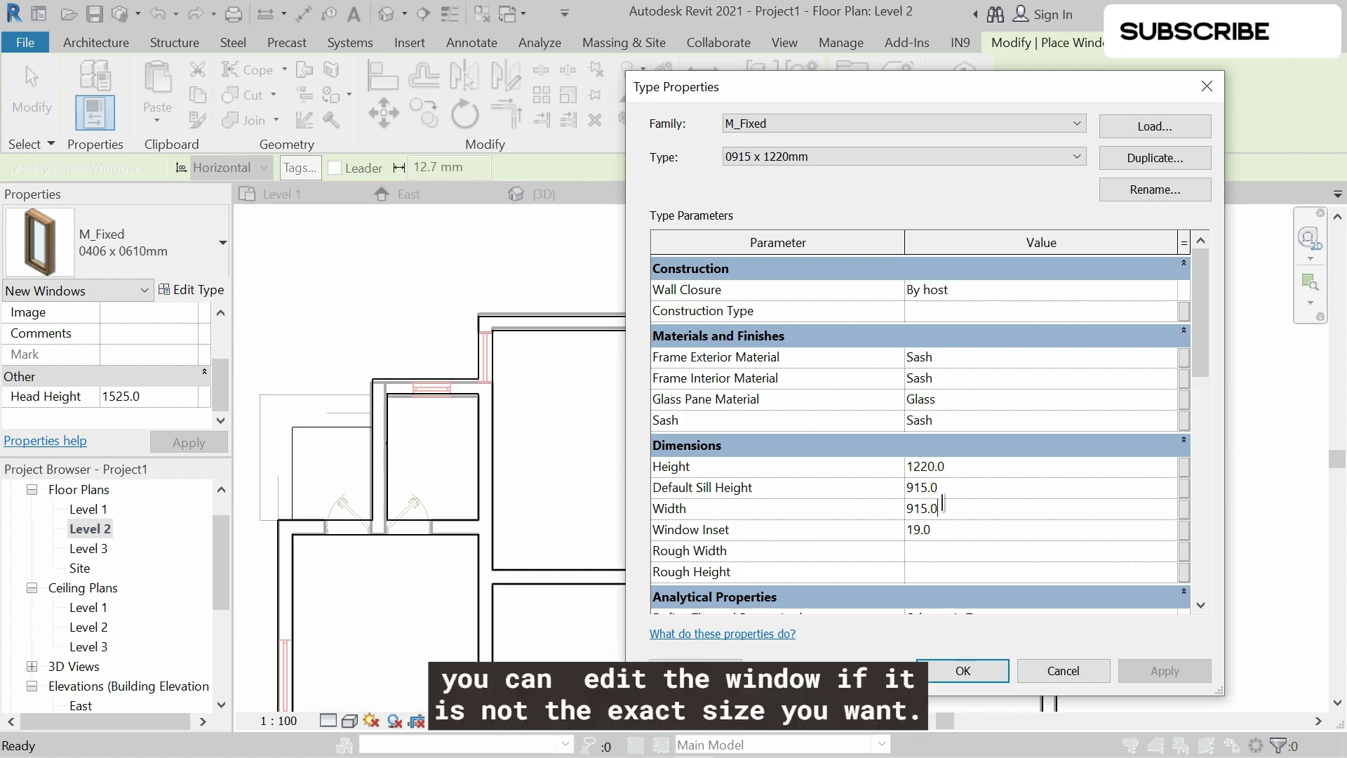
type("1500")
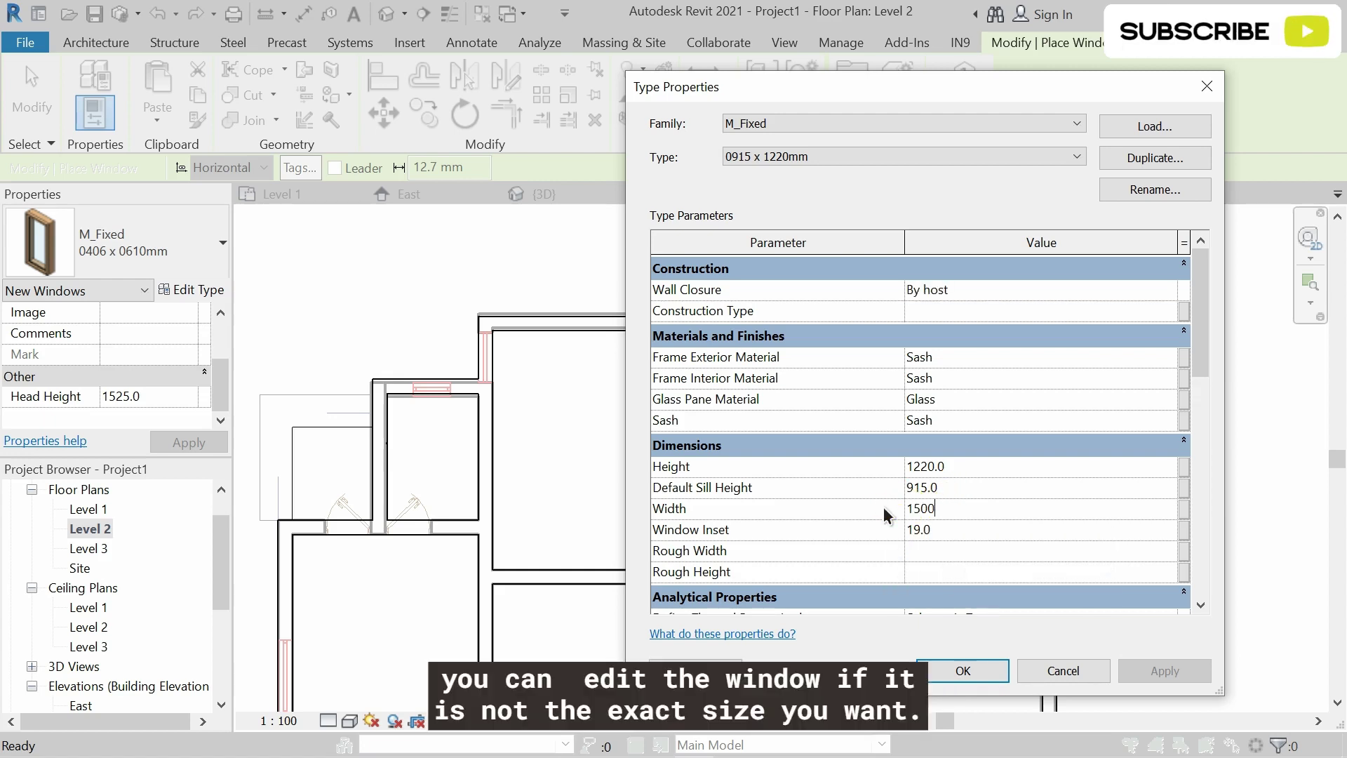
key("Return")
Set the window type's height to 1200 mm, accept the type properties and leave window placement
left_click(948, 445)
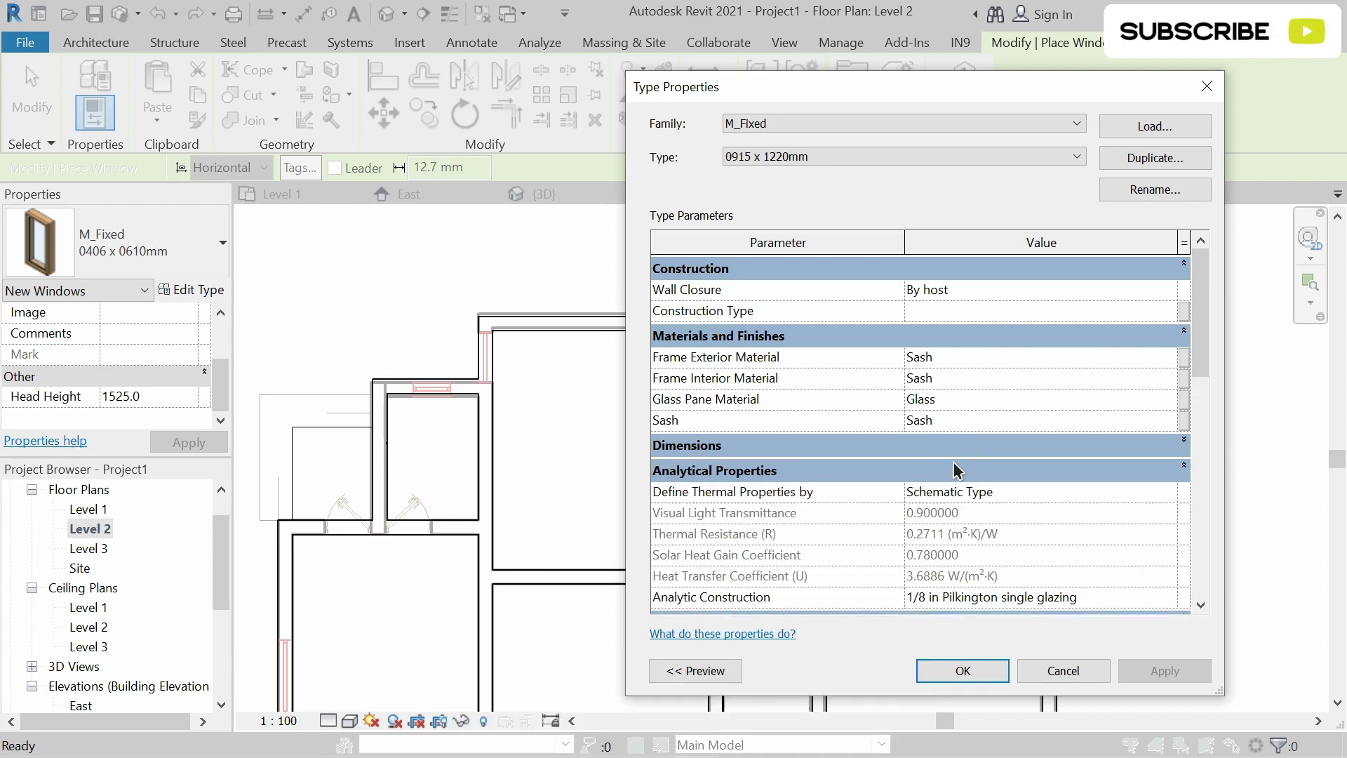
left_click(953, 463)
left_click(961, 451)
left_click(957, 466)
type("1")
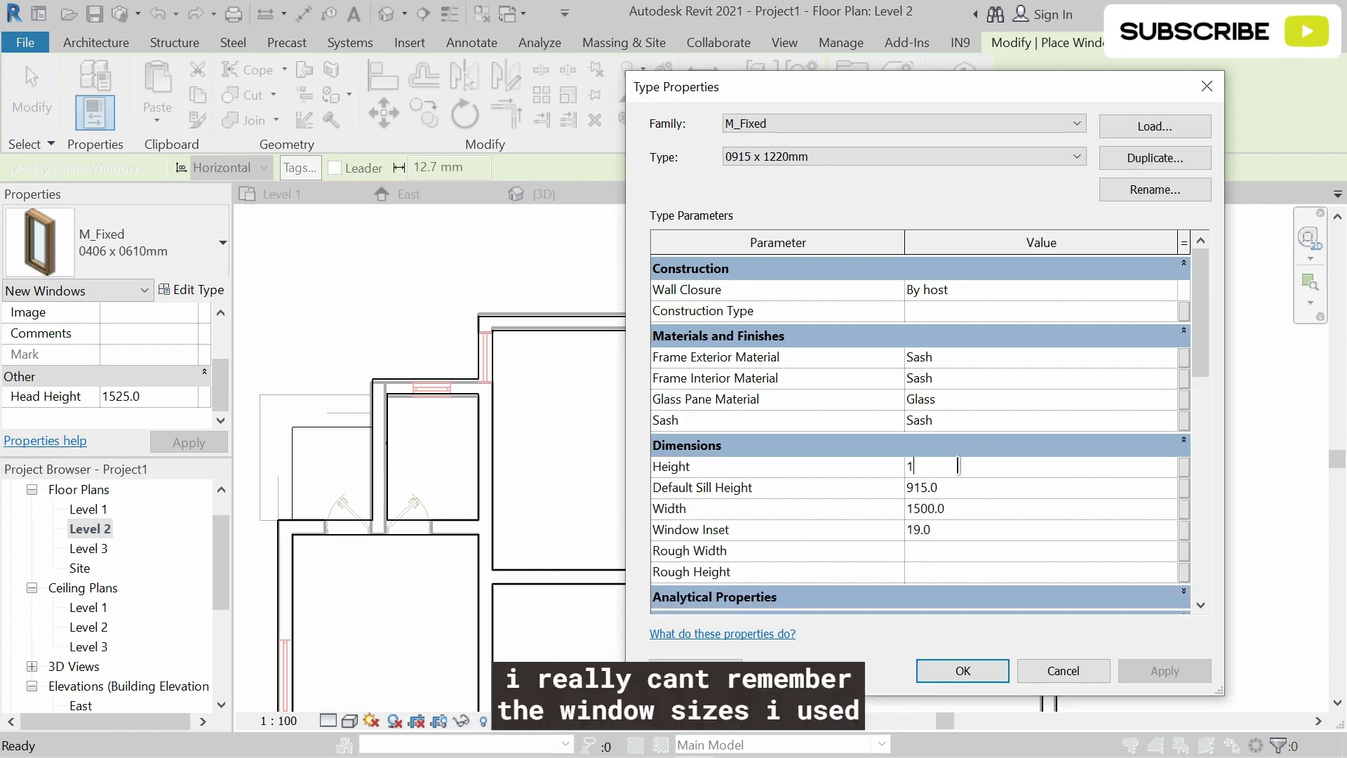
type("200")
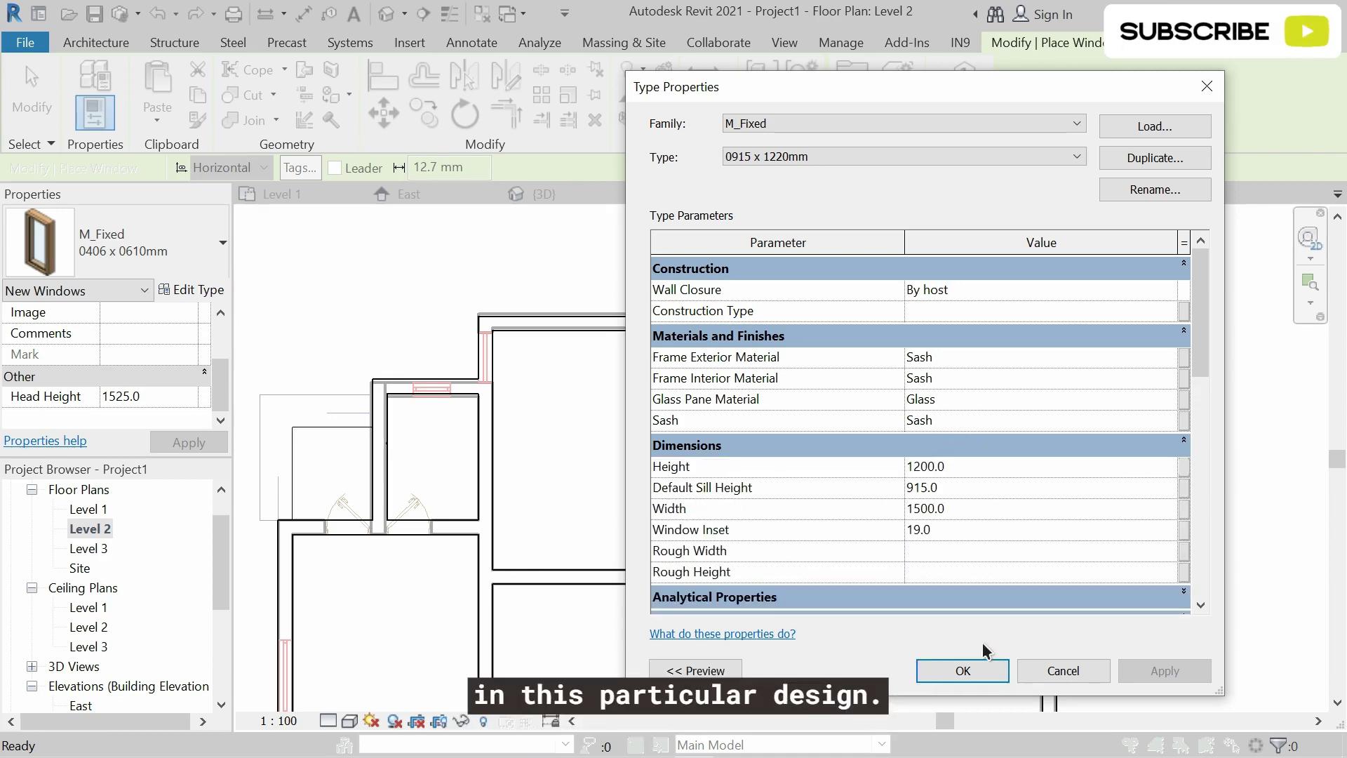
left_click(975, 668)
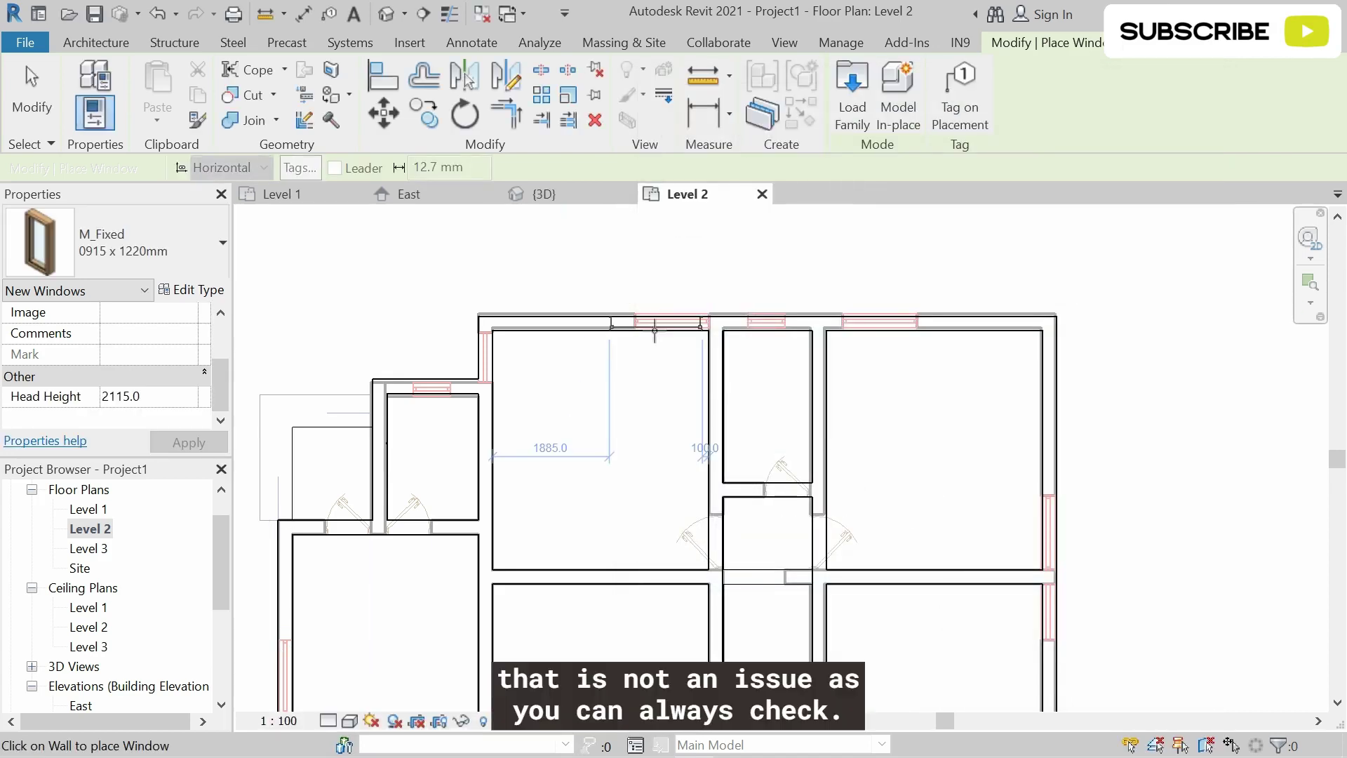
scroll(657, 335, "up", 2)
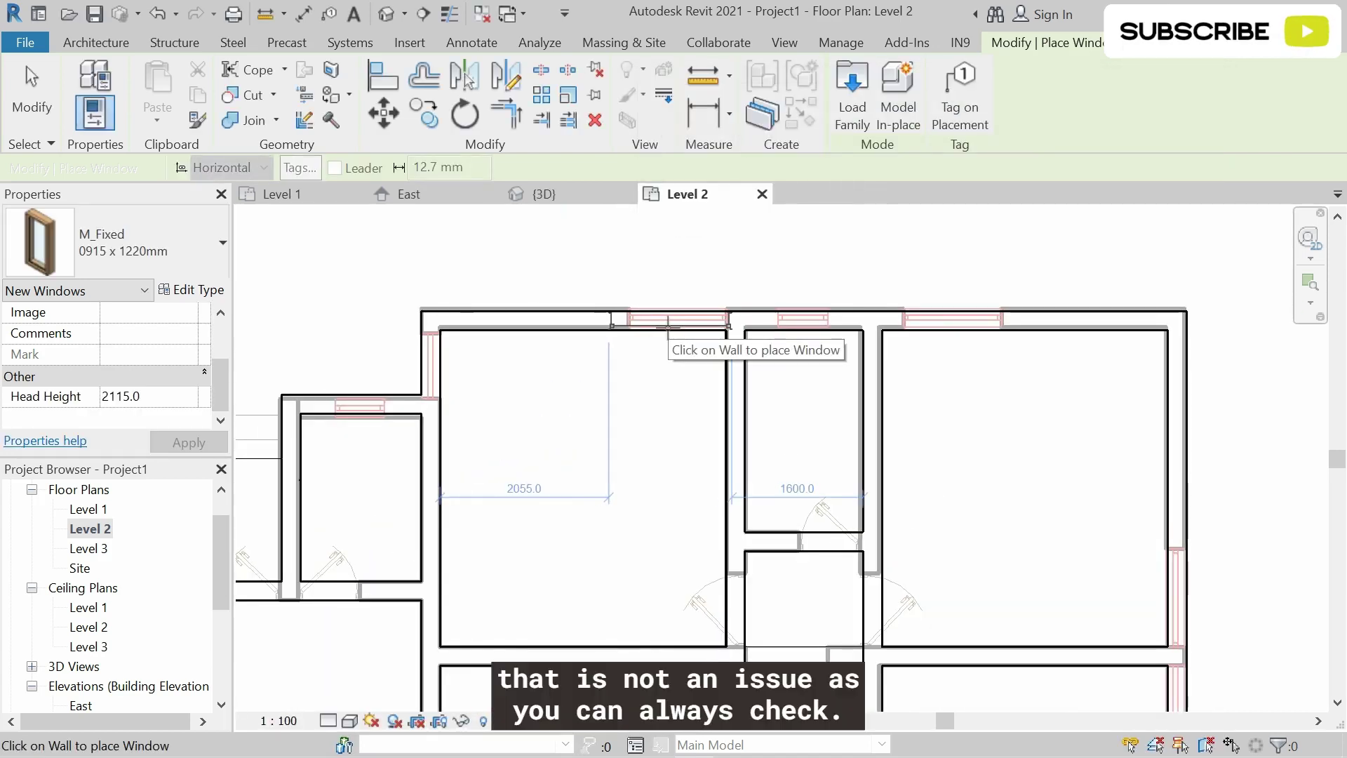
key("Escape")
key("Escape")
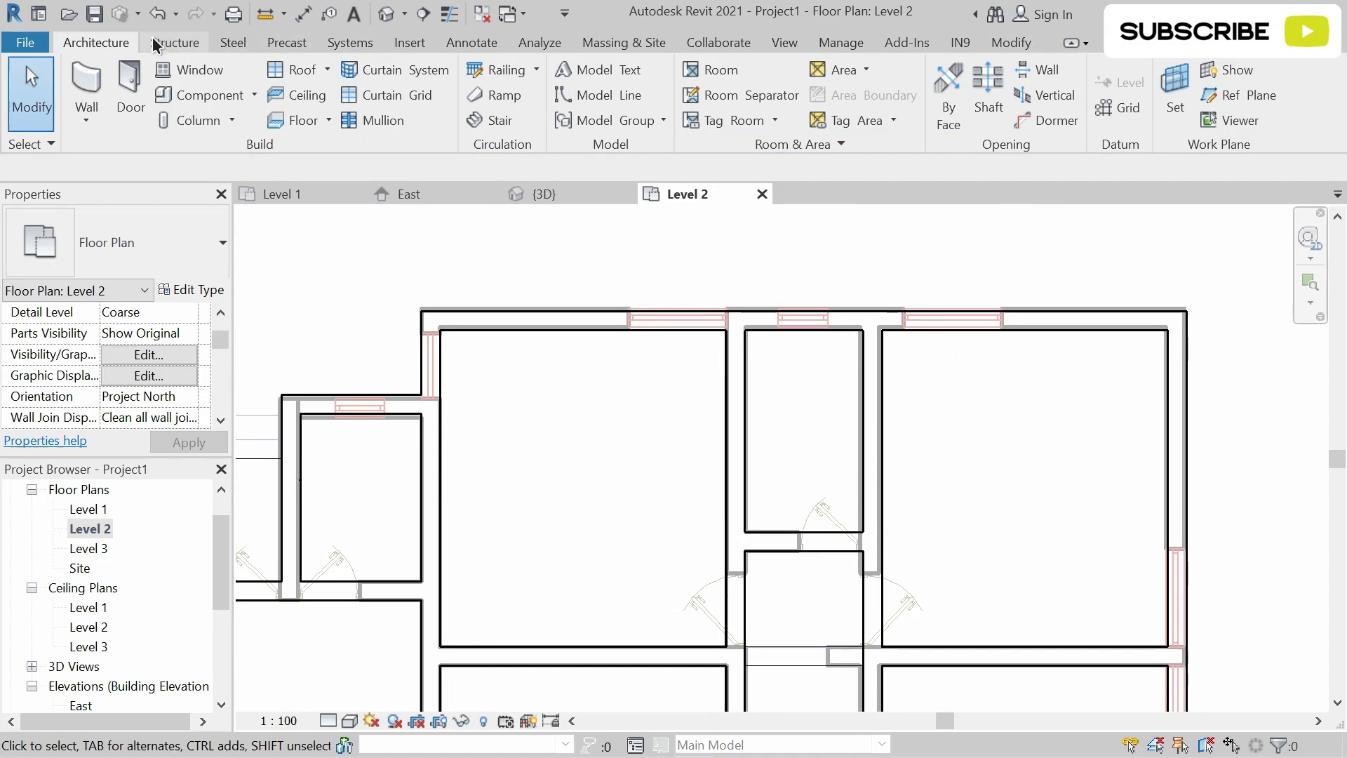
Measure the width of the first wide underlay window in the upper exterior wall with a linear dimension
left_click(566, 329)
left_click(692, 126)
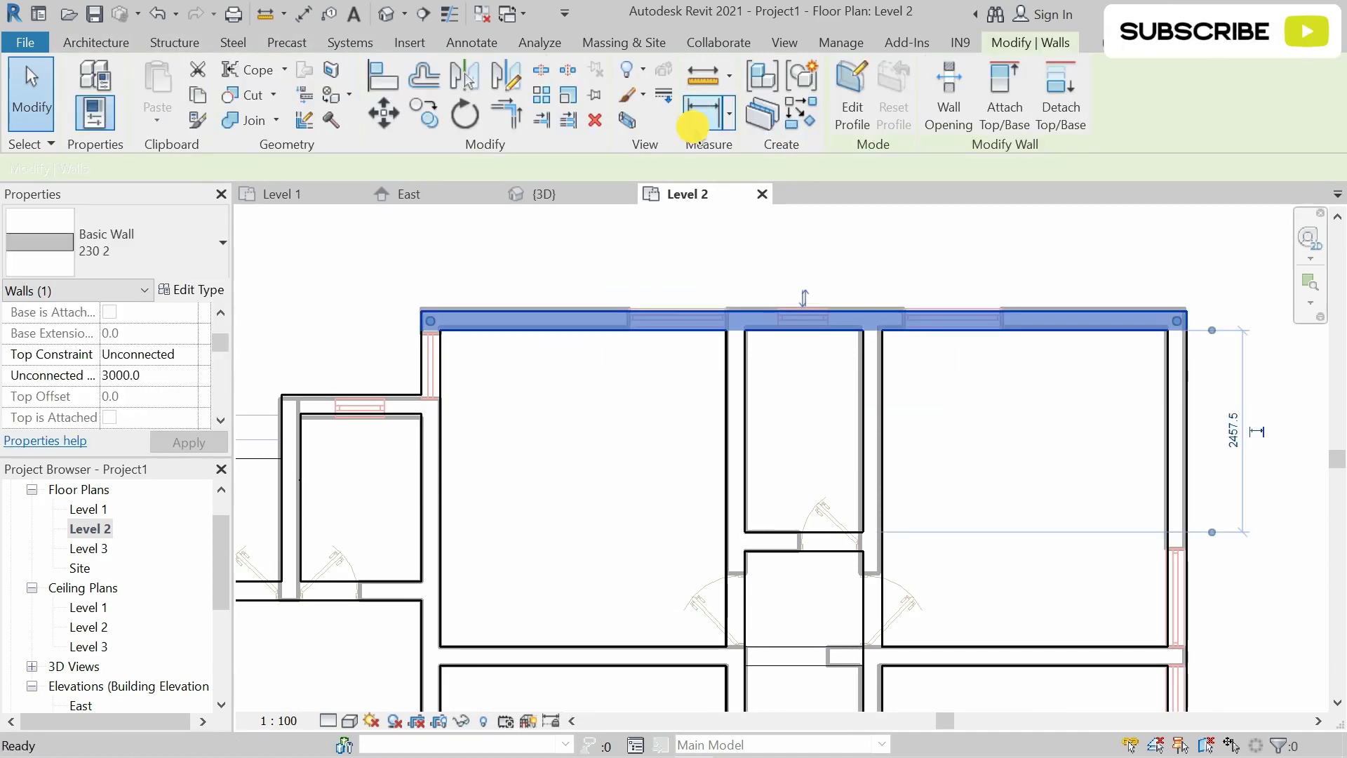
scroll(648, 305, "up", 2)
left_click(624, 313)
left_click(745, 308)
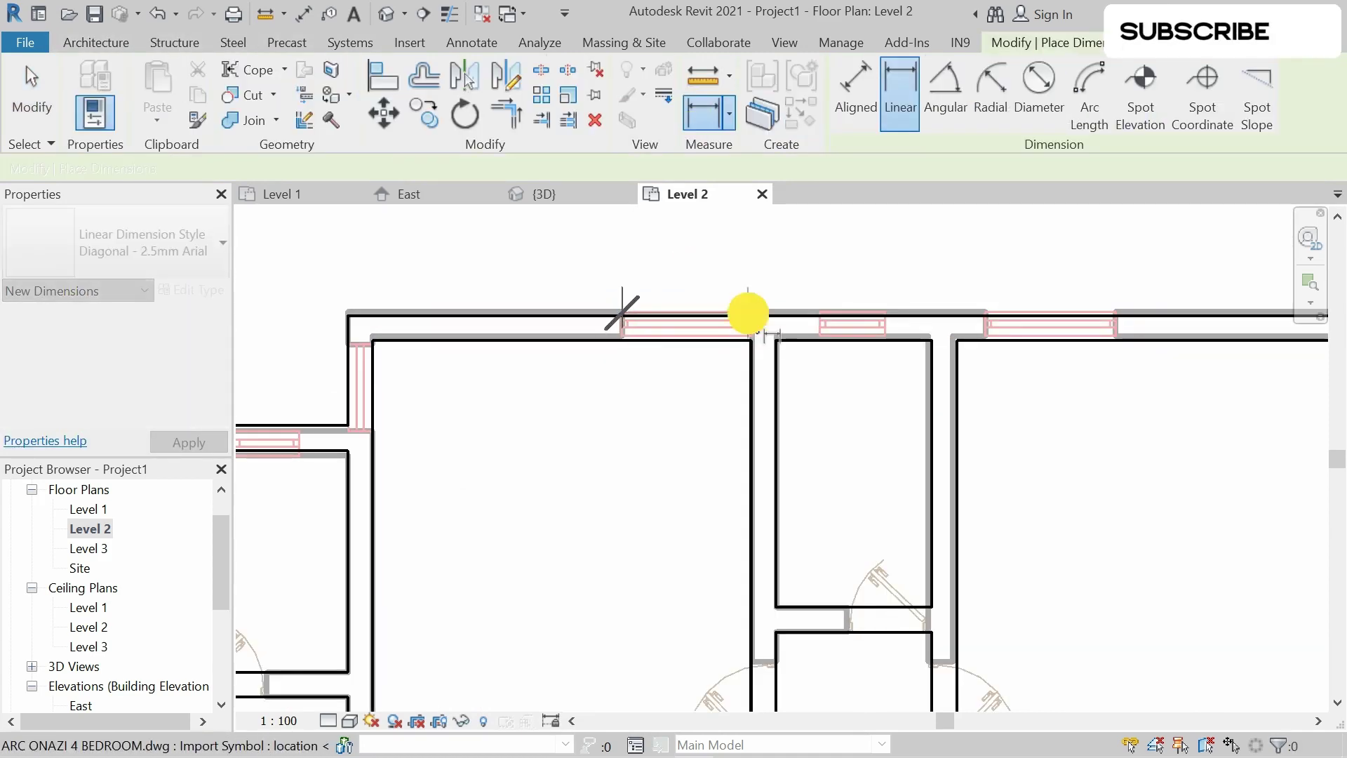
key("Escape")
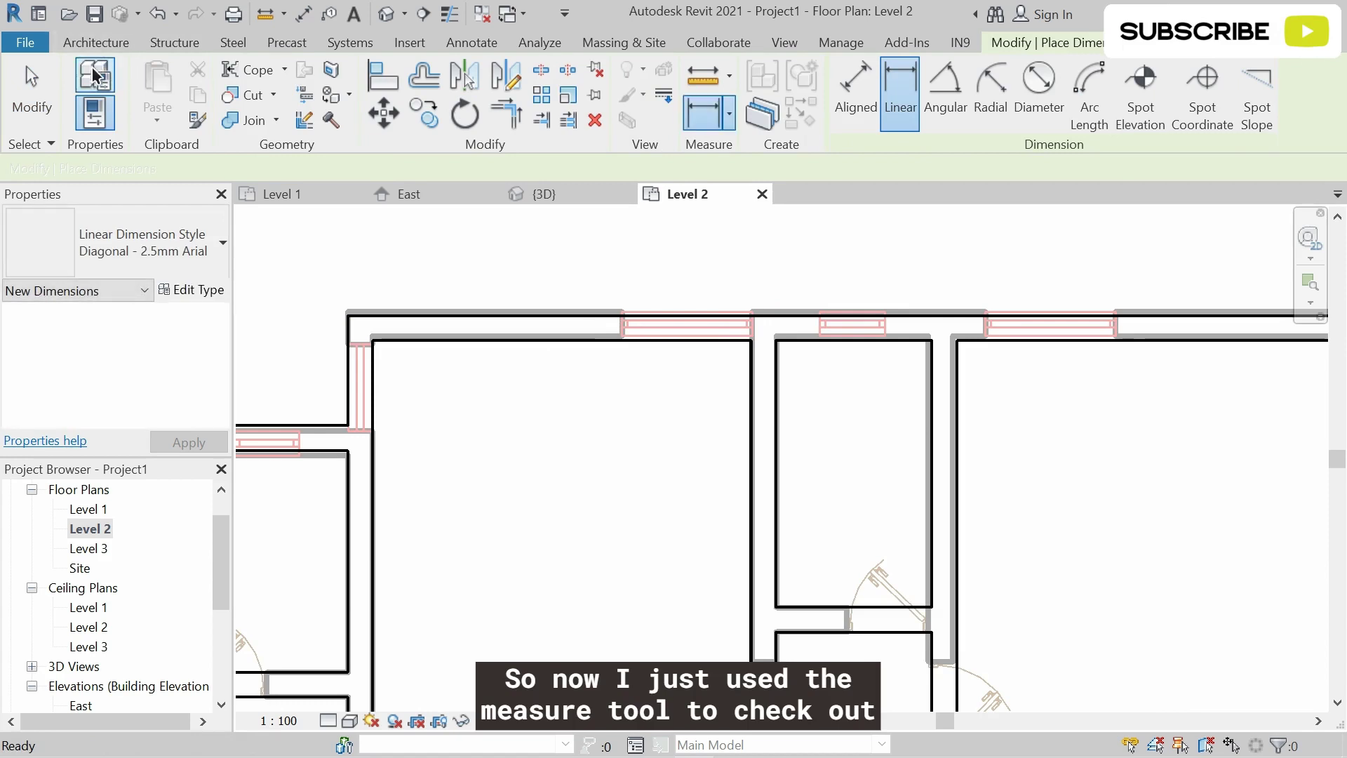
Restart window placement and set the width of the M_Fixed 0915 x 1220mm type to 1200 mm
left_click(96, 42)
left_click(188, 66)
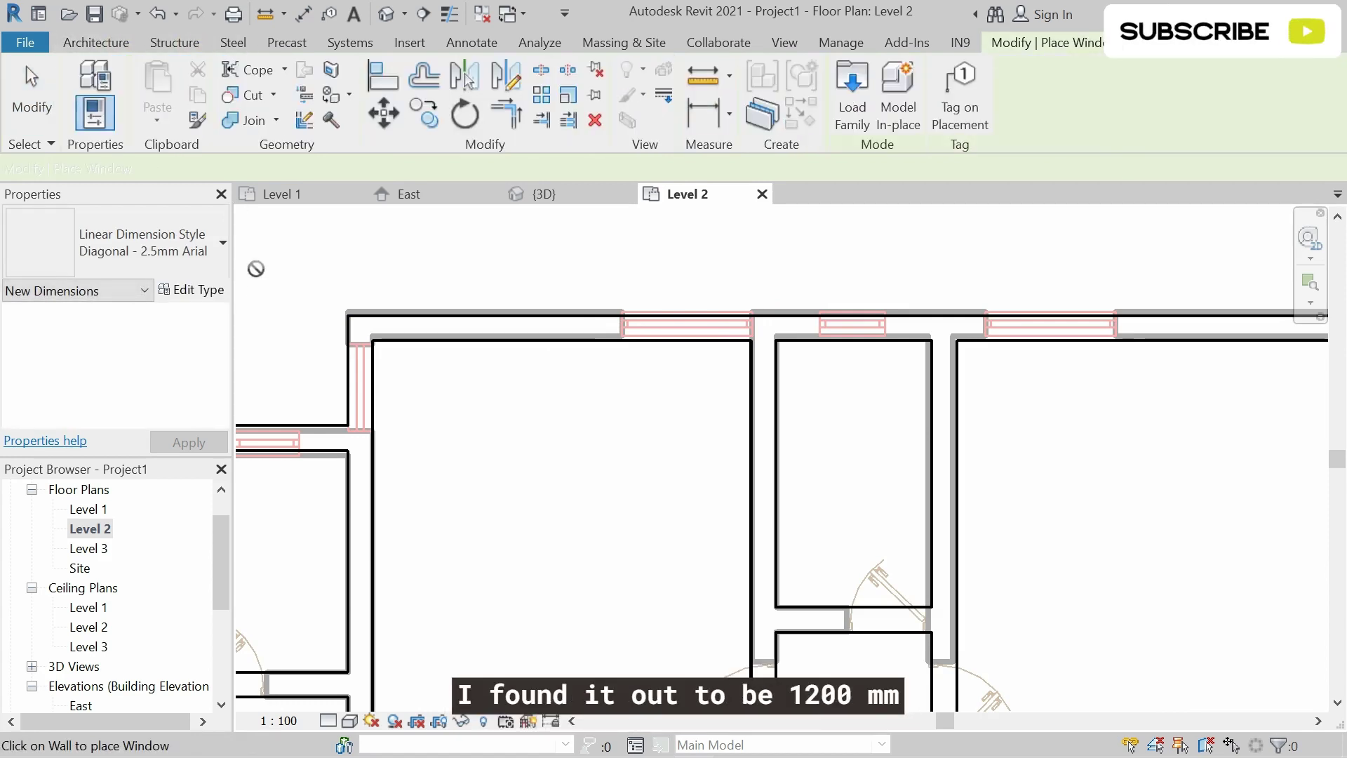
left_click(202, 290)
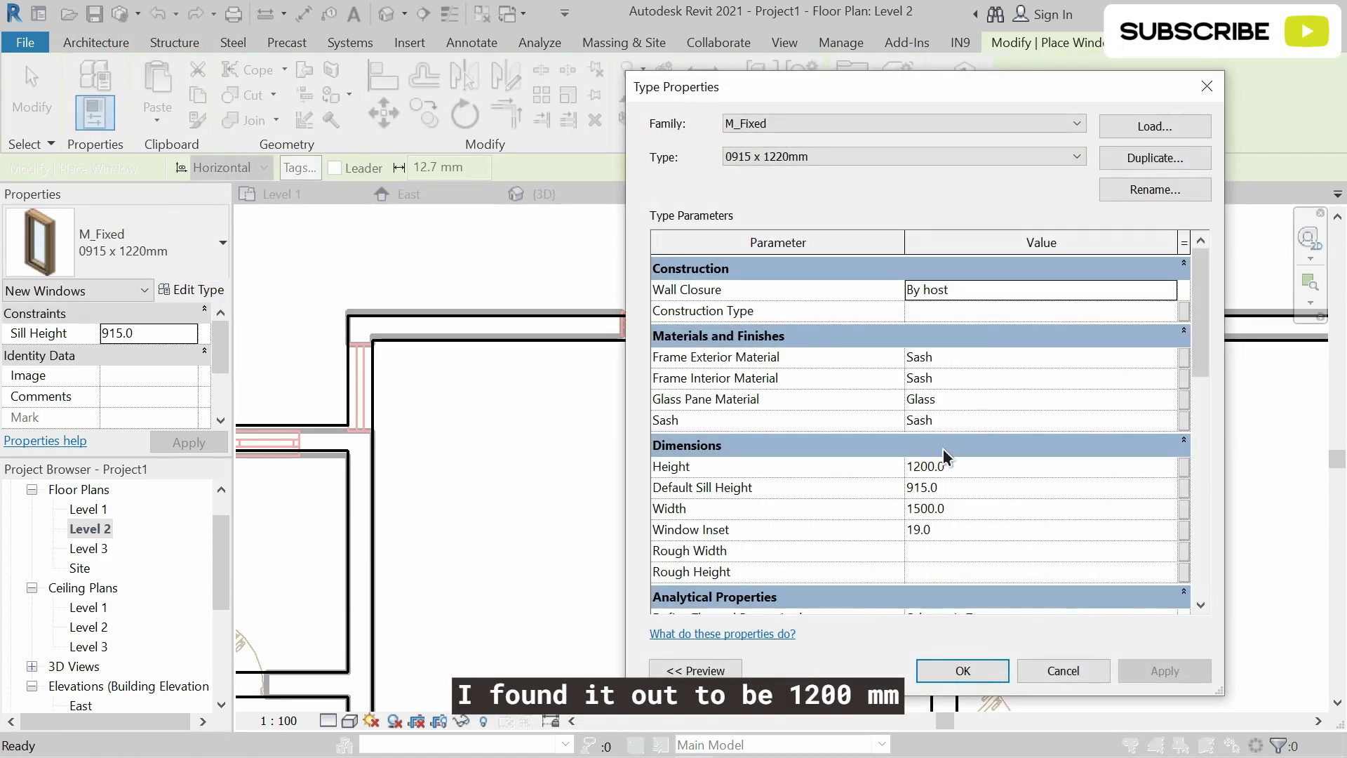
left_click(947, 508)
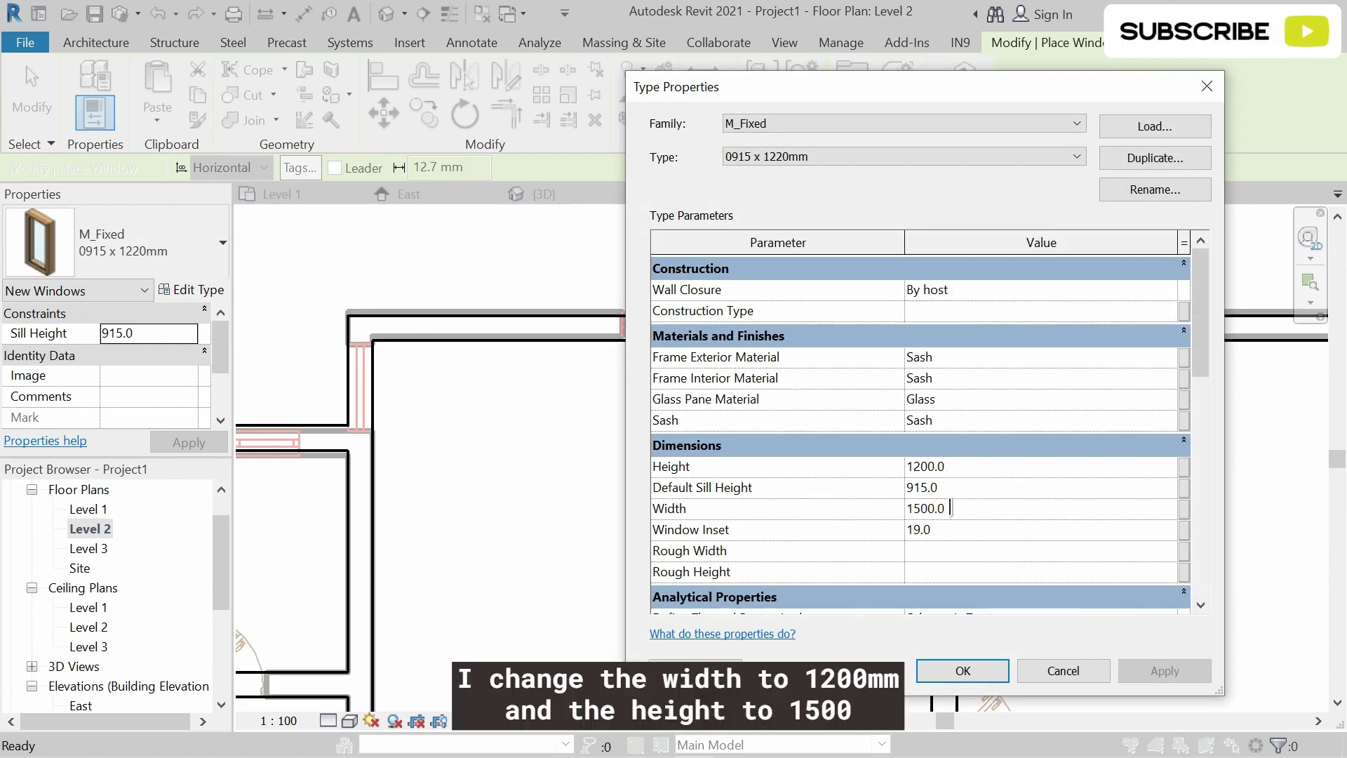
key("BackSpace")
key("BackSpace")
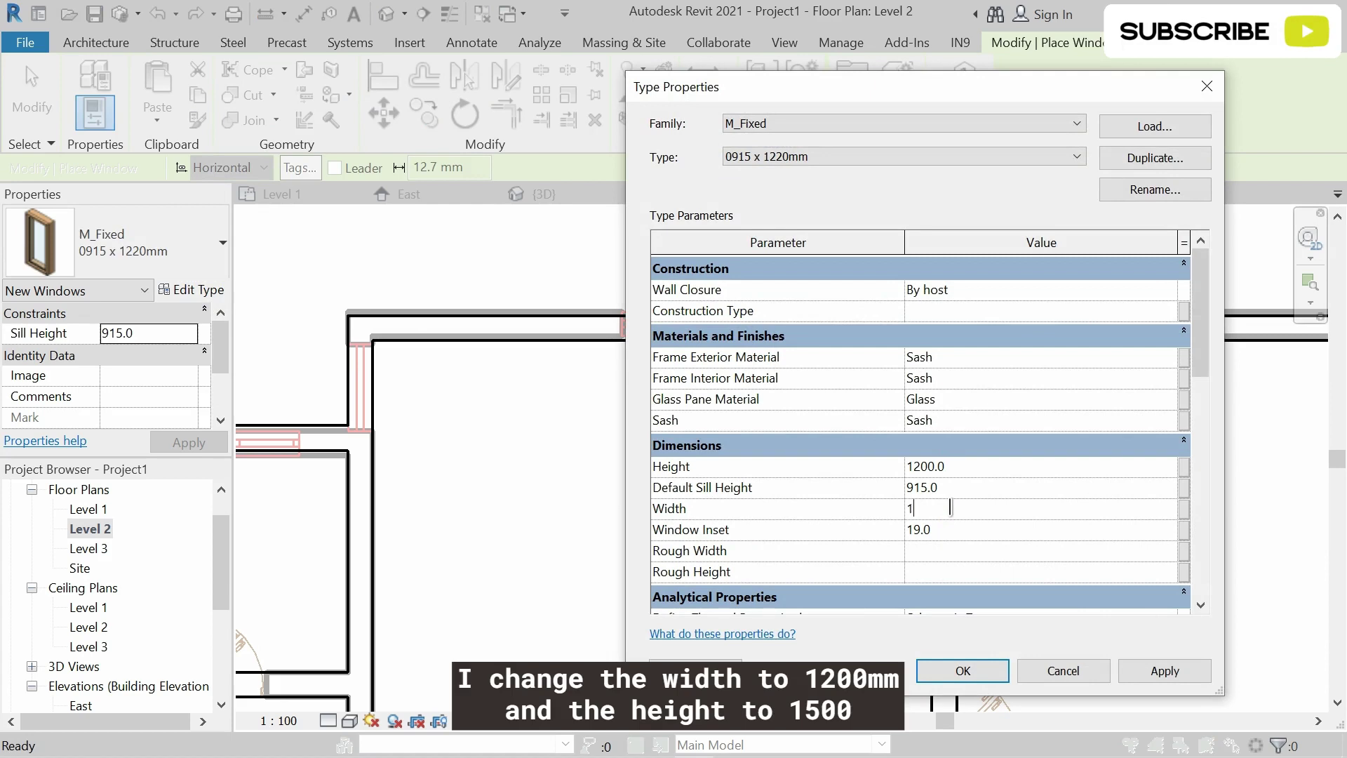
type("00.0")
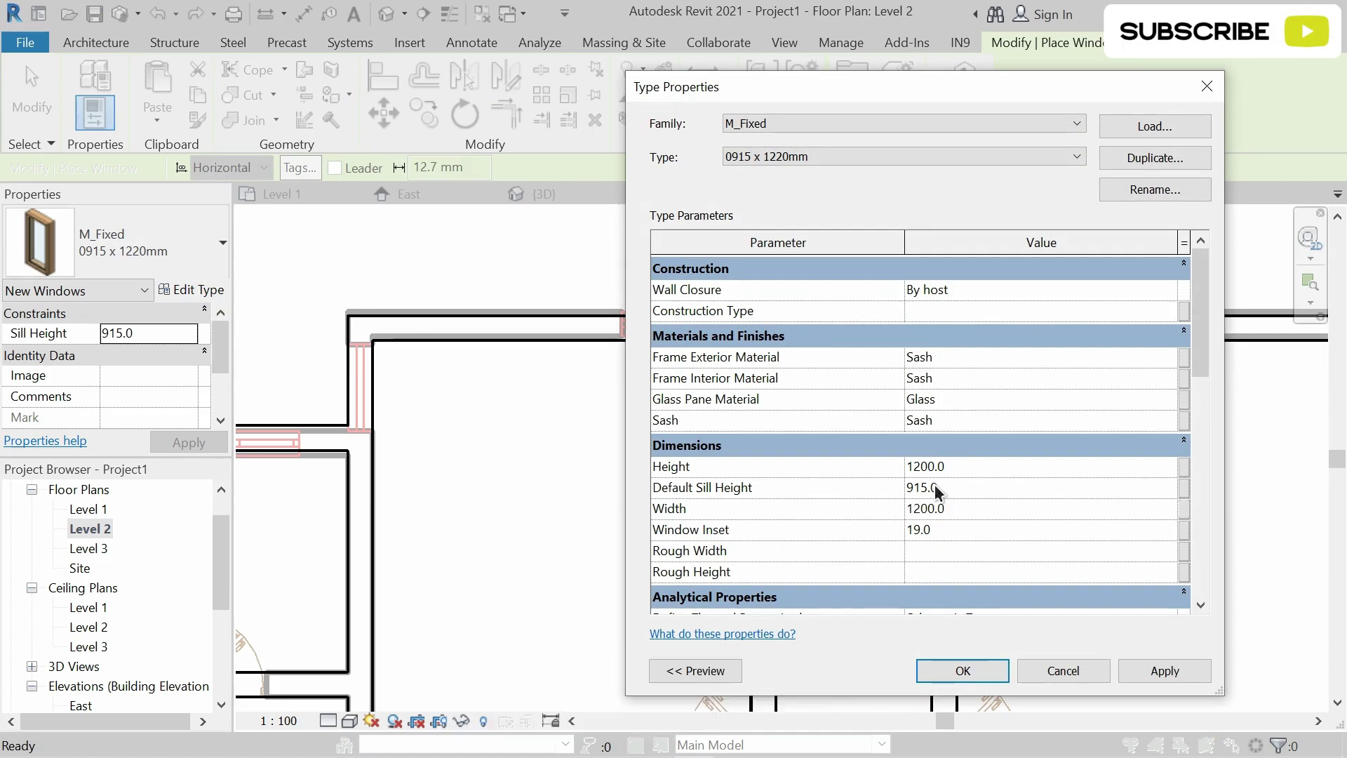
double_click(958, 466)
left_click(984, 672)
Place a window over each of the two wide underlay windows in the upper exterior wall
scroll(680, 330, "up", 2)
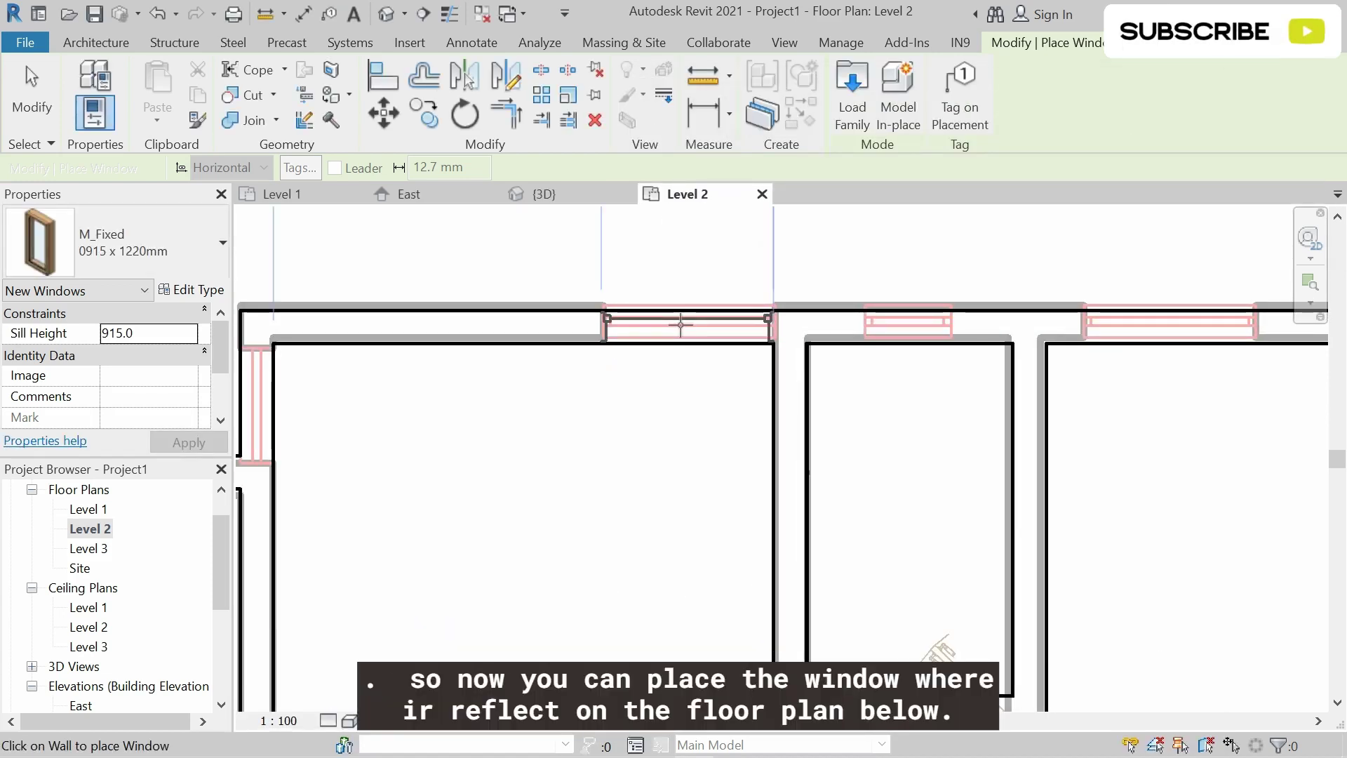
left_click(680, 324)
scroll(705, 267, "down", 3)
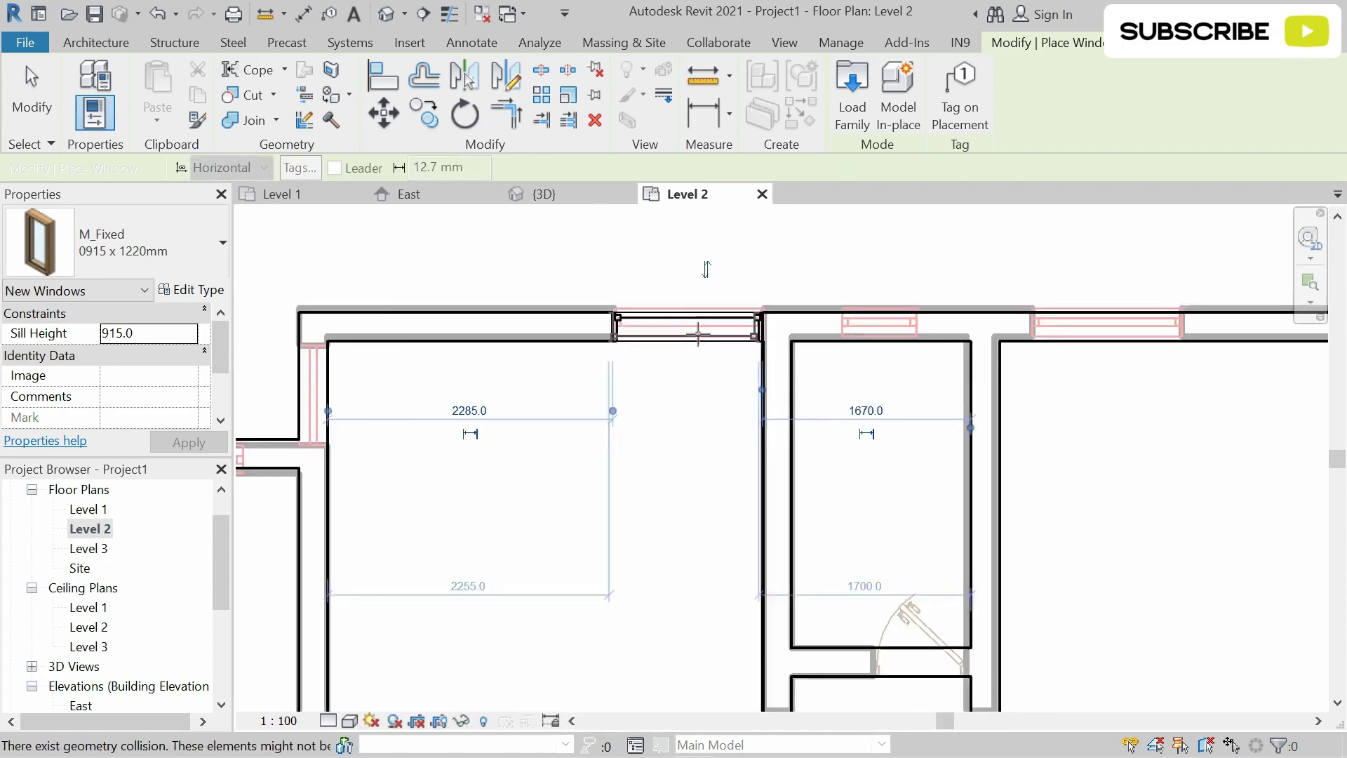
middle_click_drag(850, 375, 703, 453)
scroll(751, 402, "up", 2)
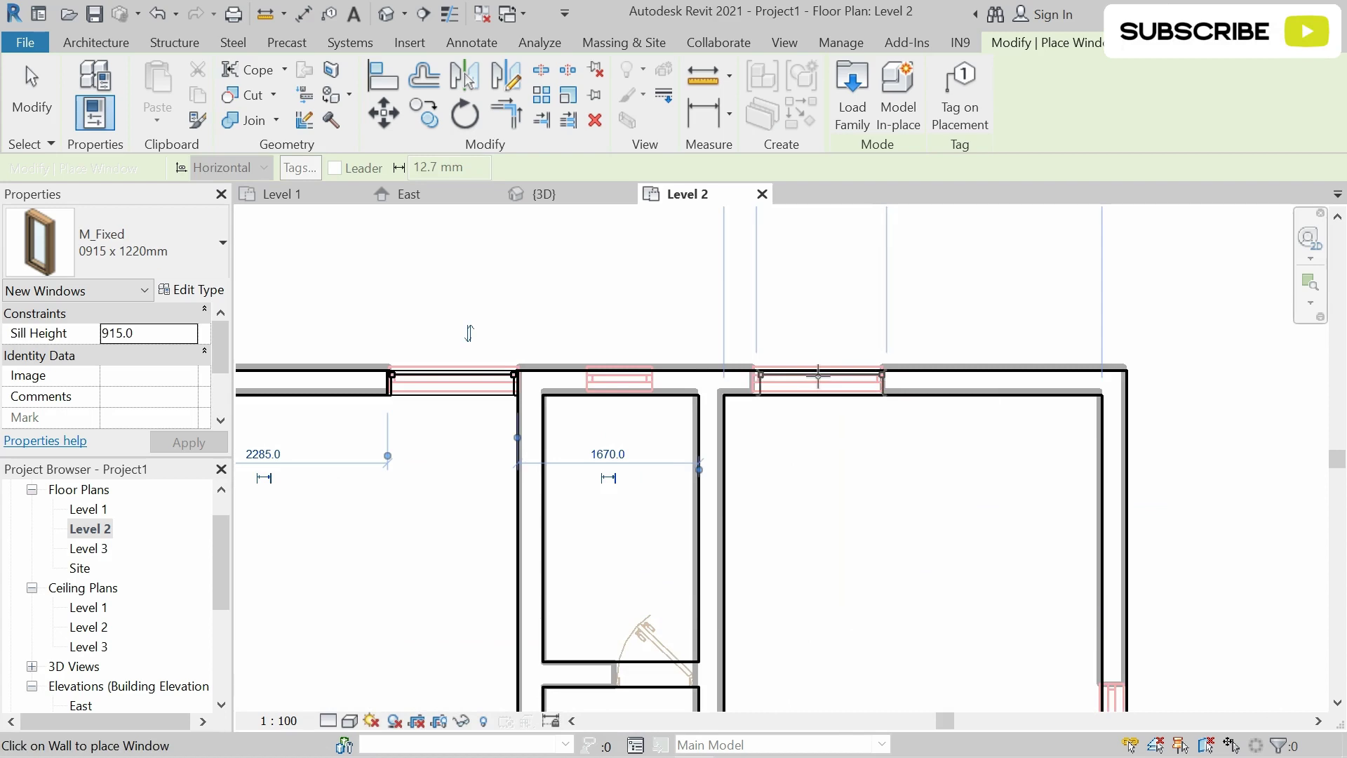
scroll(817, 376, "up", 2)
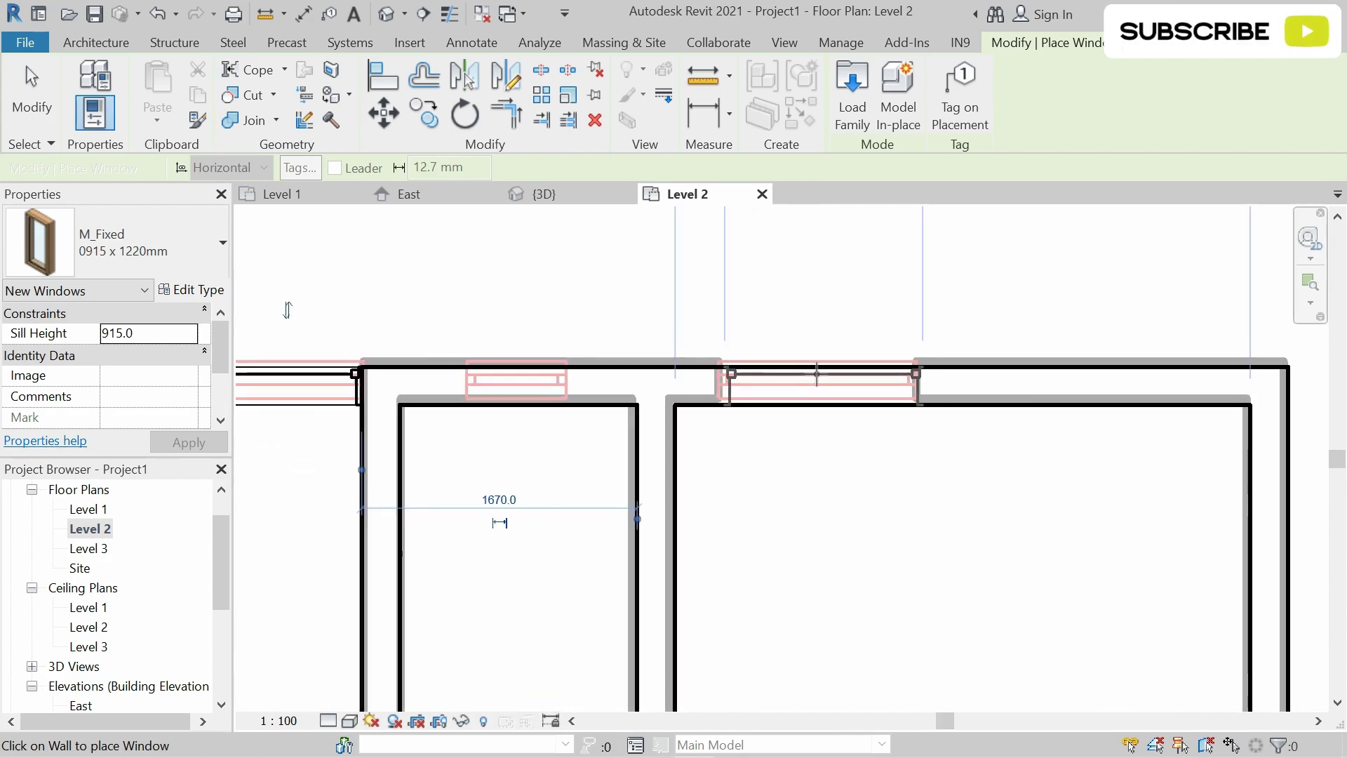
scroll(817, 374, "down", 4)
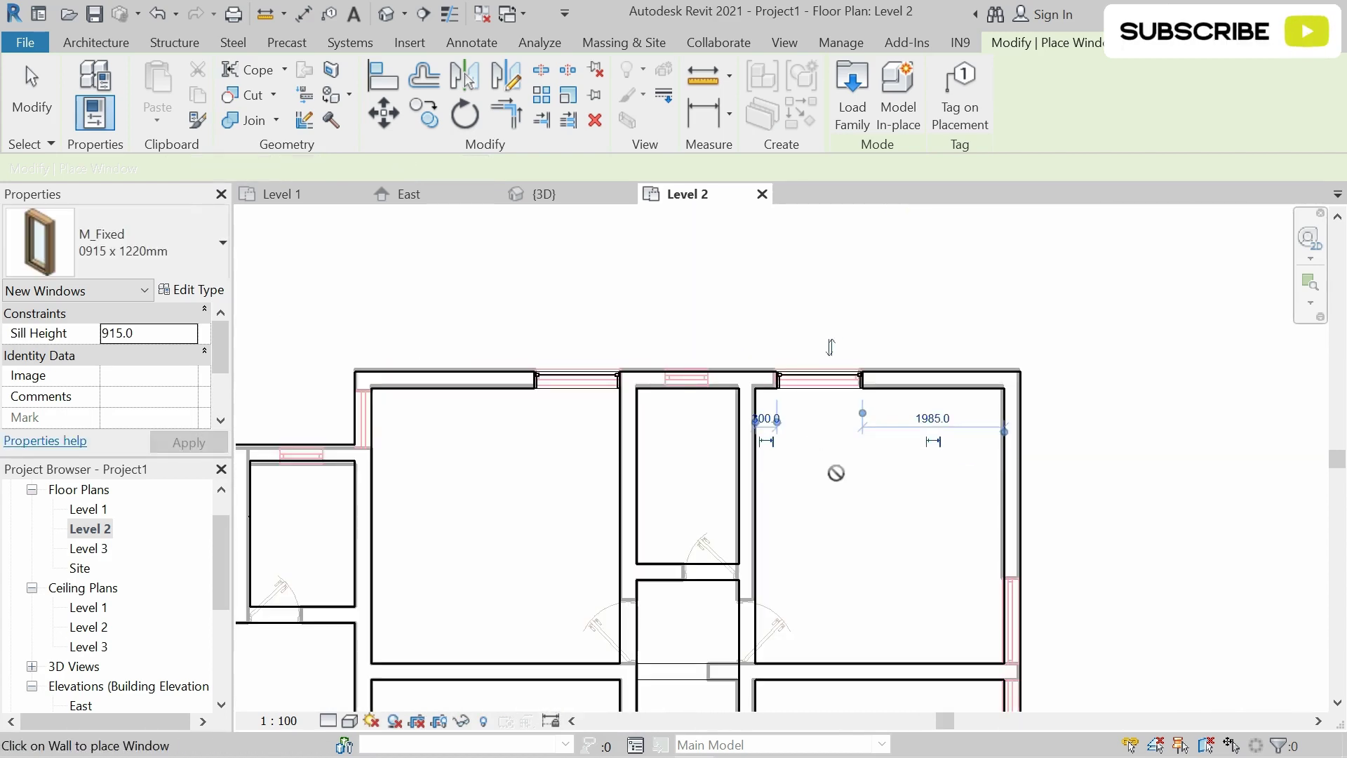
Place two windows in the right exterior wall, one on each side of the partition below the upper-right room
middle_click_drag(836, 472, 1077, 356)
middle_click_drag(1161, 466, 932, 442)
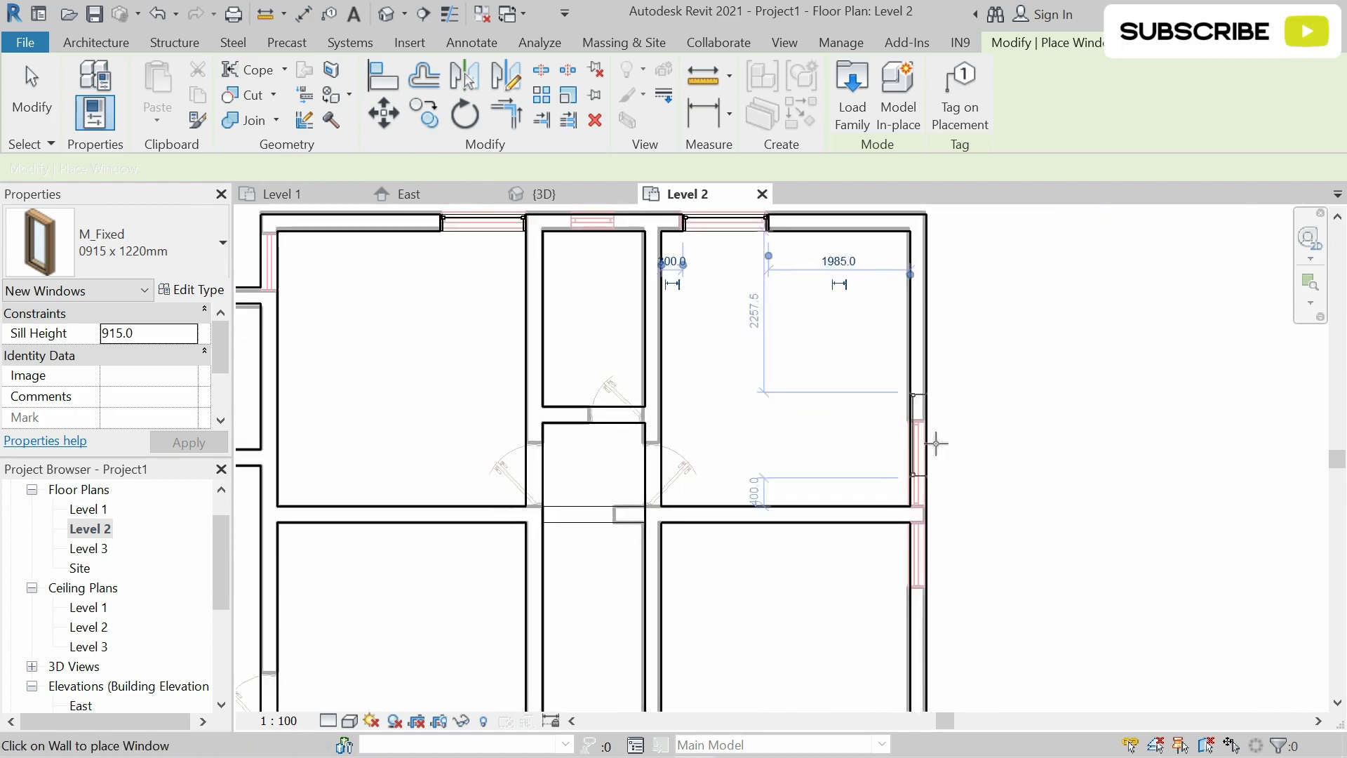
scroll(932, 449, "up", 2)
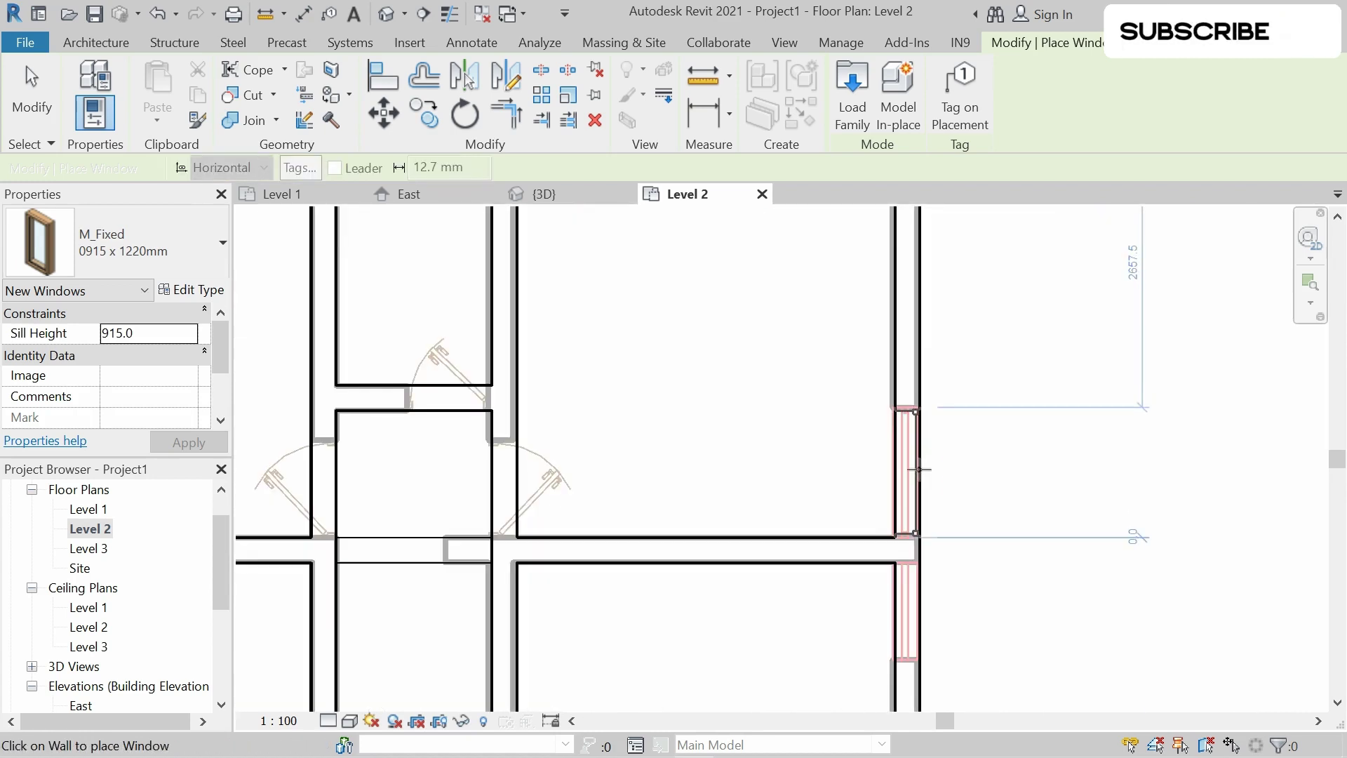
left_click(918, 472)
middle_click_drag(939, 654, 936, 589)
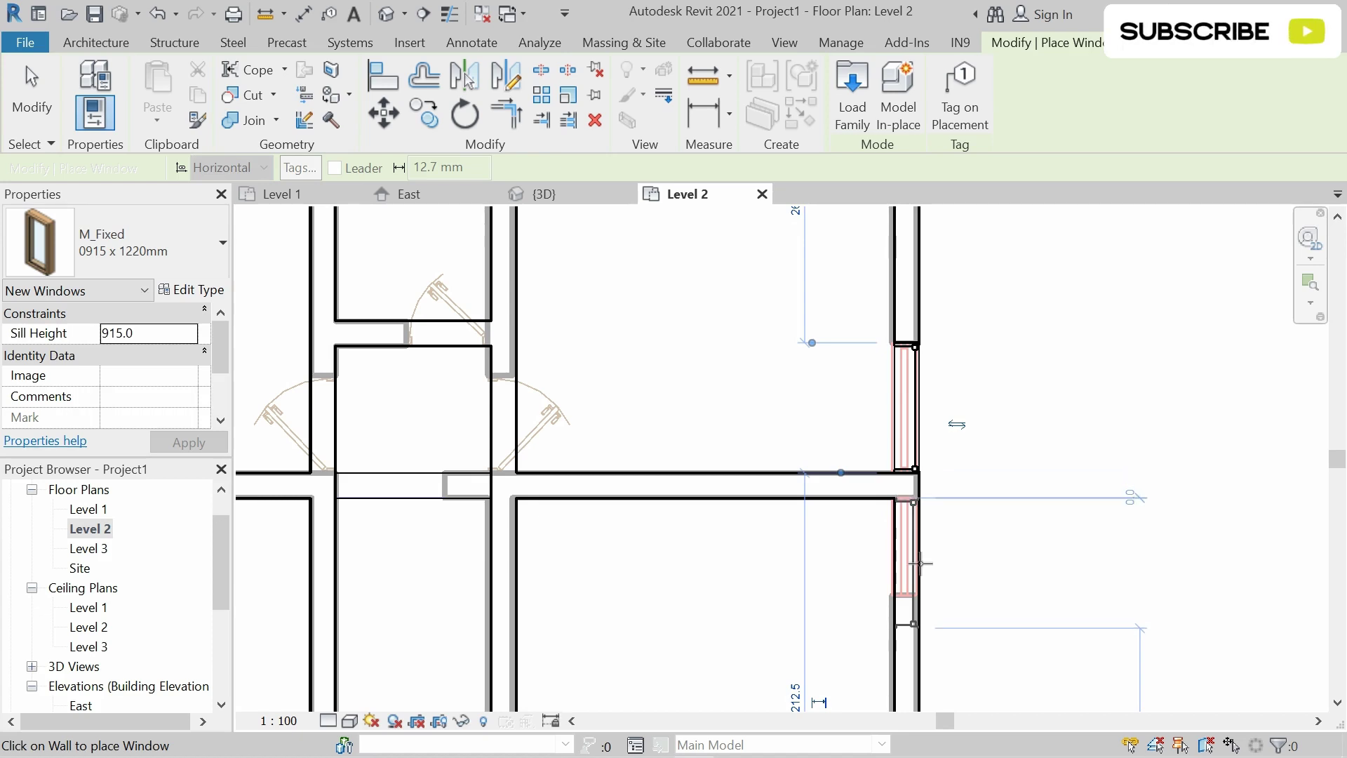
scroll(920, 564, "down", 1)
scroll(920, 565, "down", 2)
Place windows over the underlay openings in the left room's outer wall and the lower-right room's right wall
middle_click_drag(1016, 512, 1128, 346)
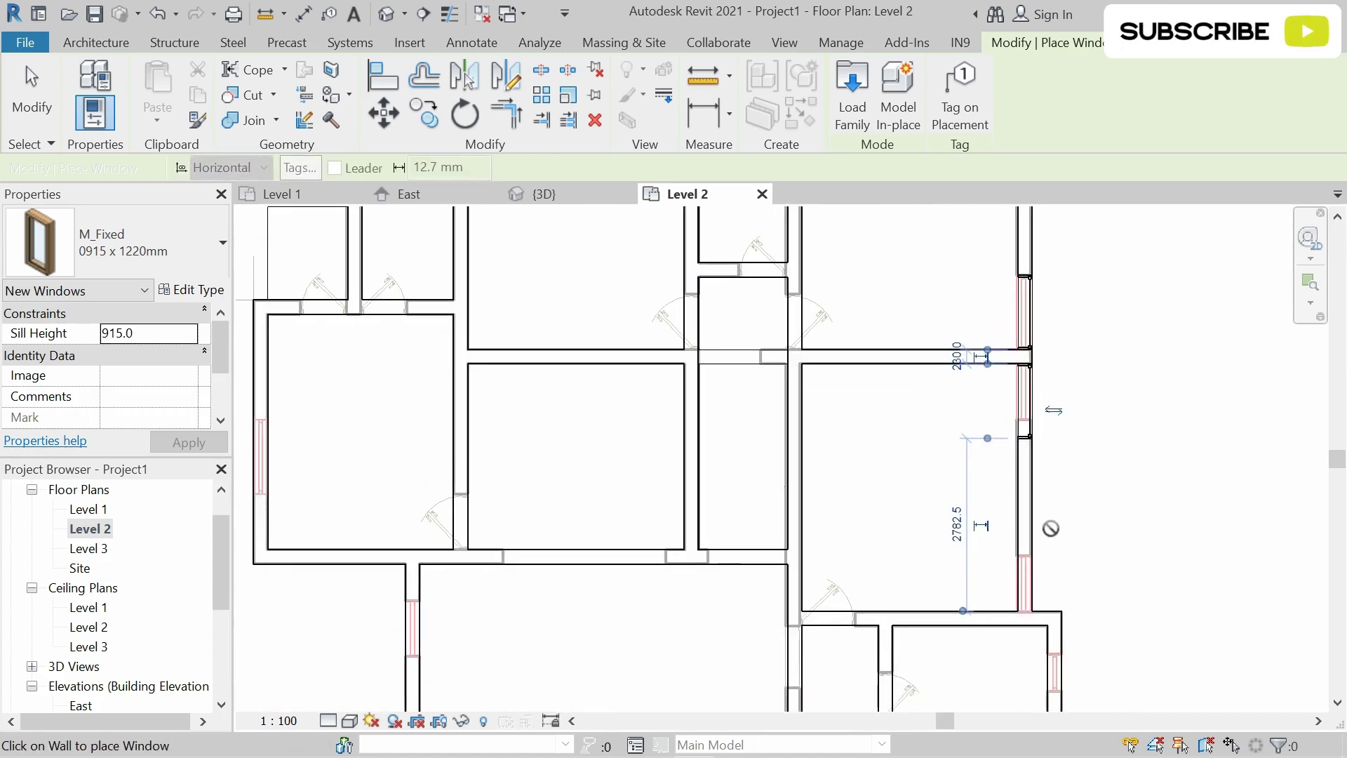
left_click(1037, 551)
middle_click_drag(1106, 534, 1205, 473)
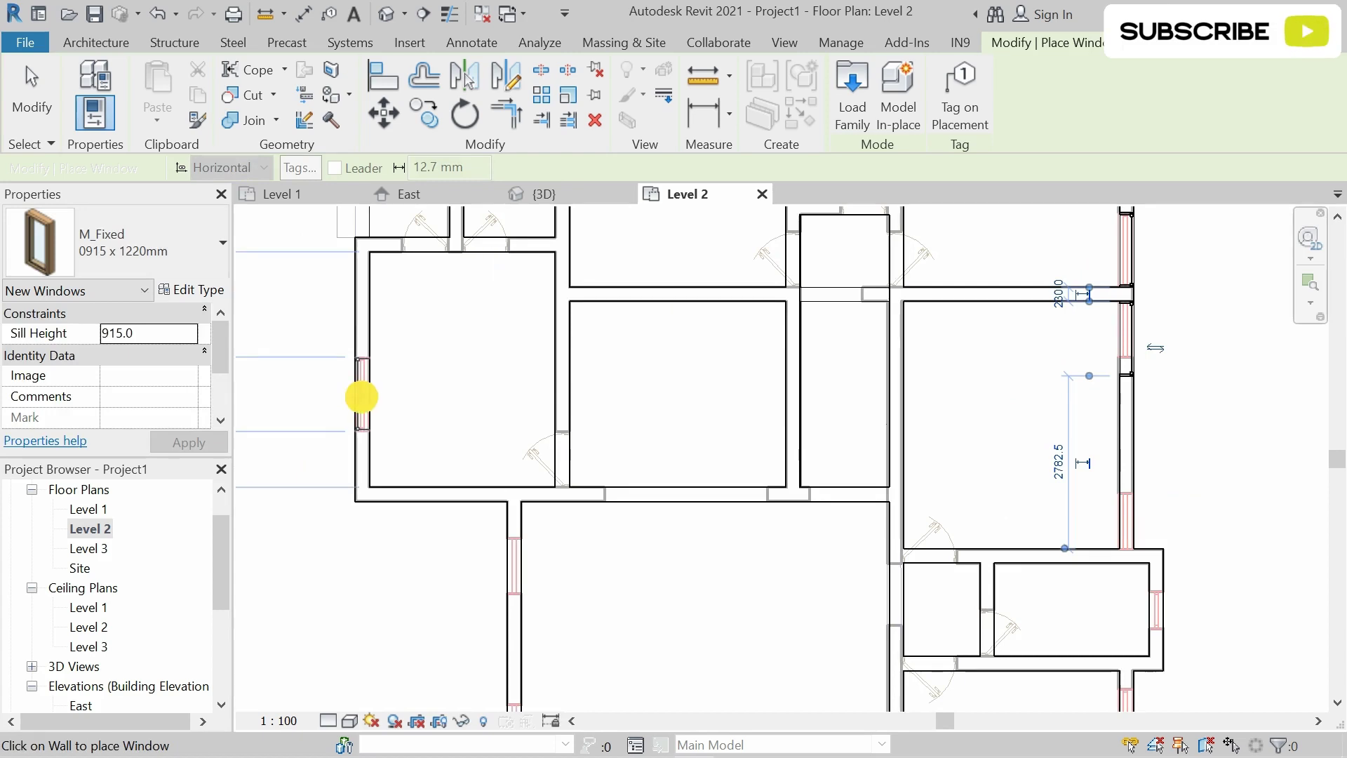
left_click(361, 397)
middle_click_drag(852, 445, 851, 283)
middle_click_drag(968, 425, 939, 316)
left_click(1087, 433)
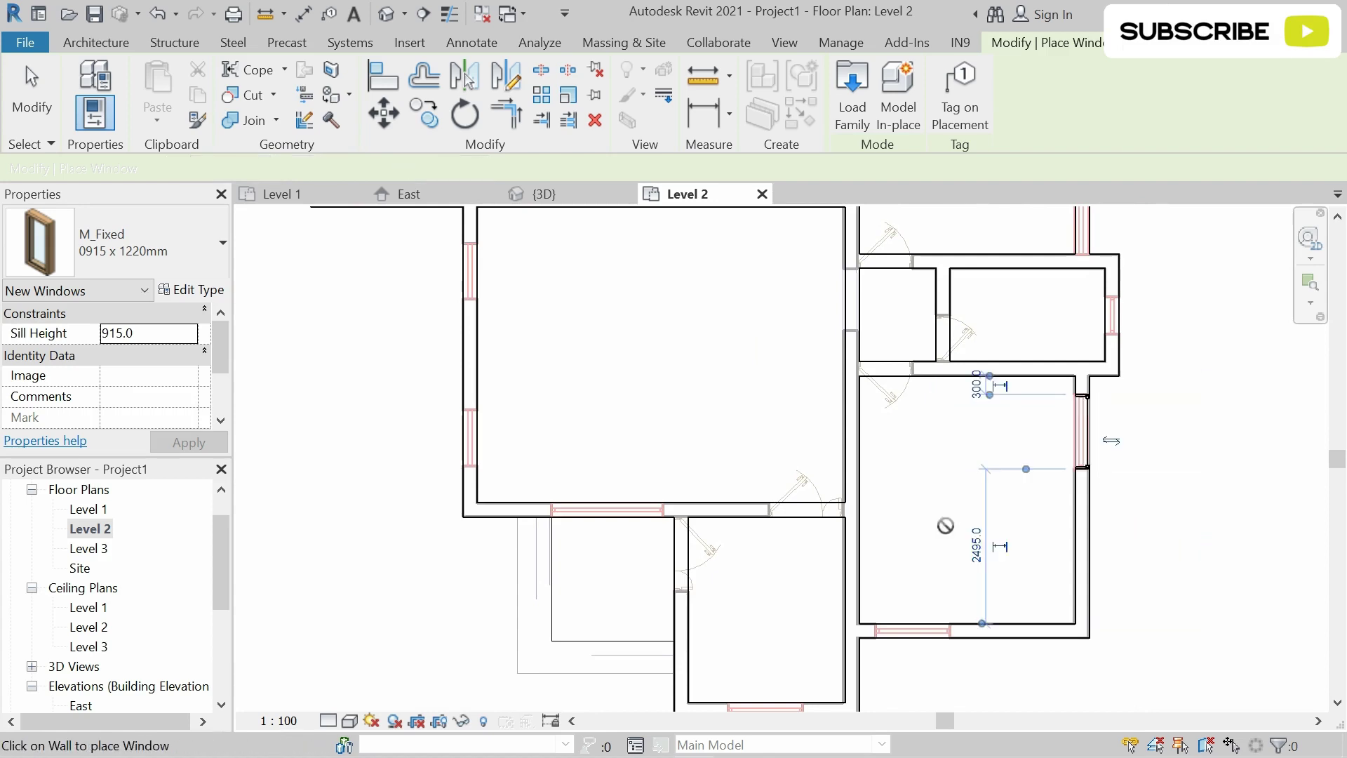
Place a window in the lower exterior wall of the lower-right room and another in the adjacent projecting room's lower wall
middle_click_drag(924, 577, 935, 460)
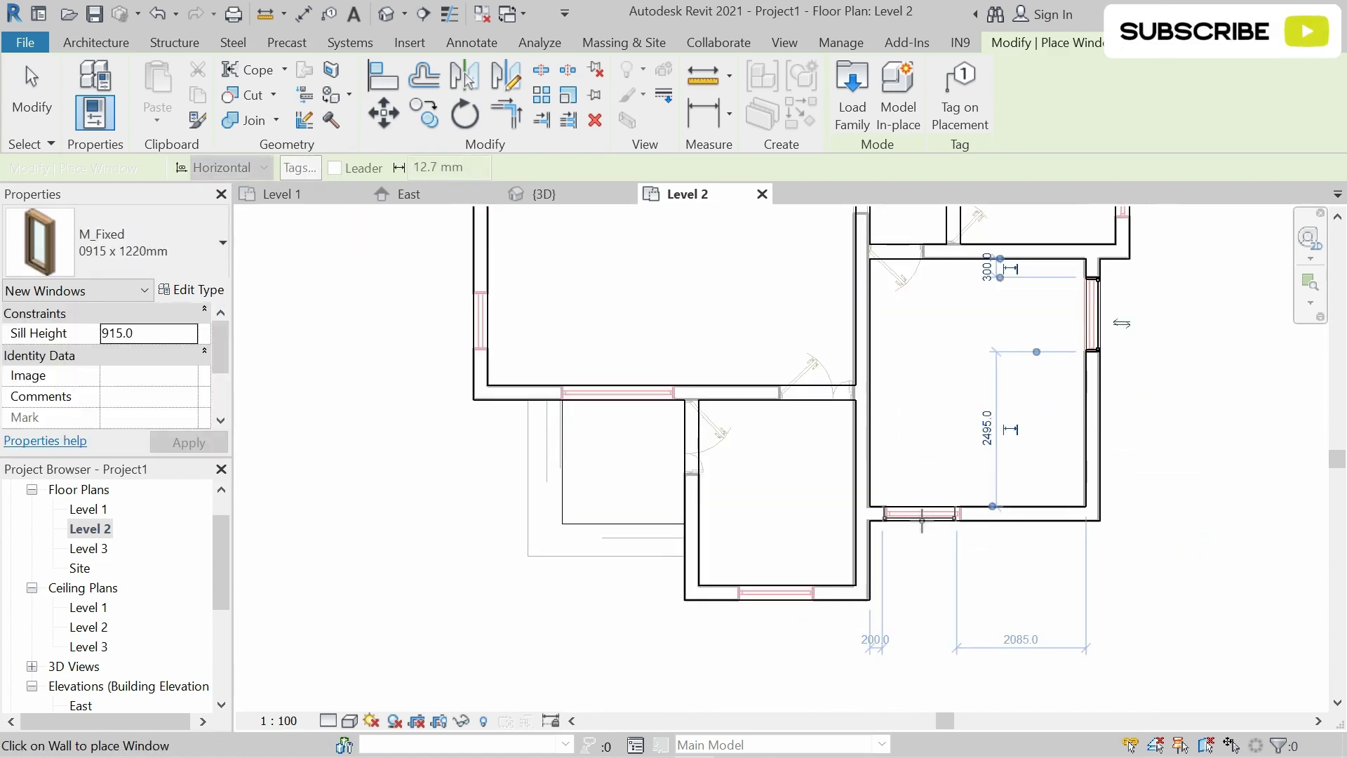
scroll(1121, 322, "up", 2)
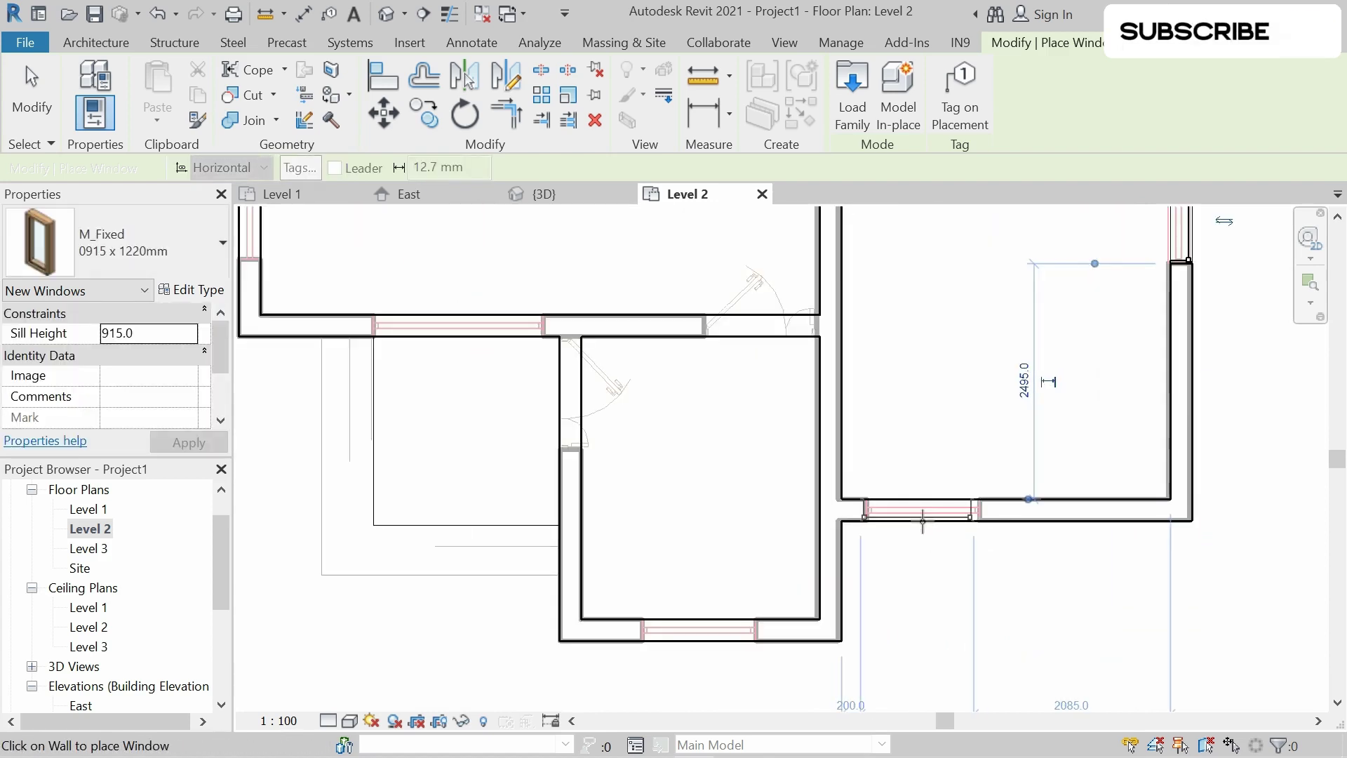
left_click(918, 518)
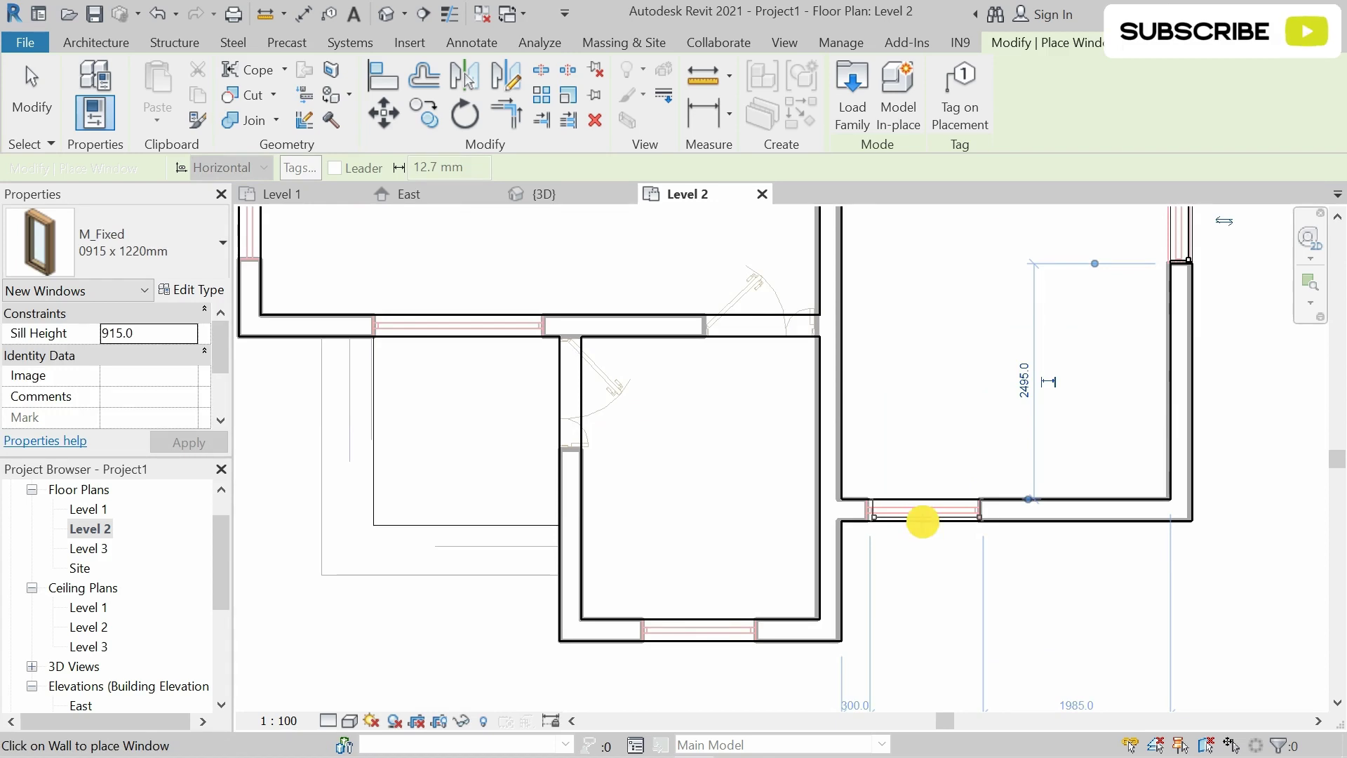
left_click(694, 635)
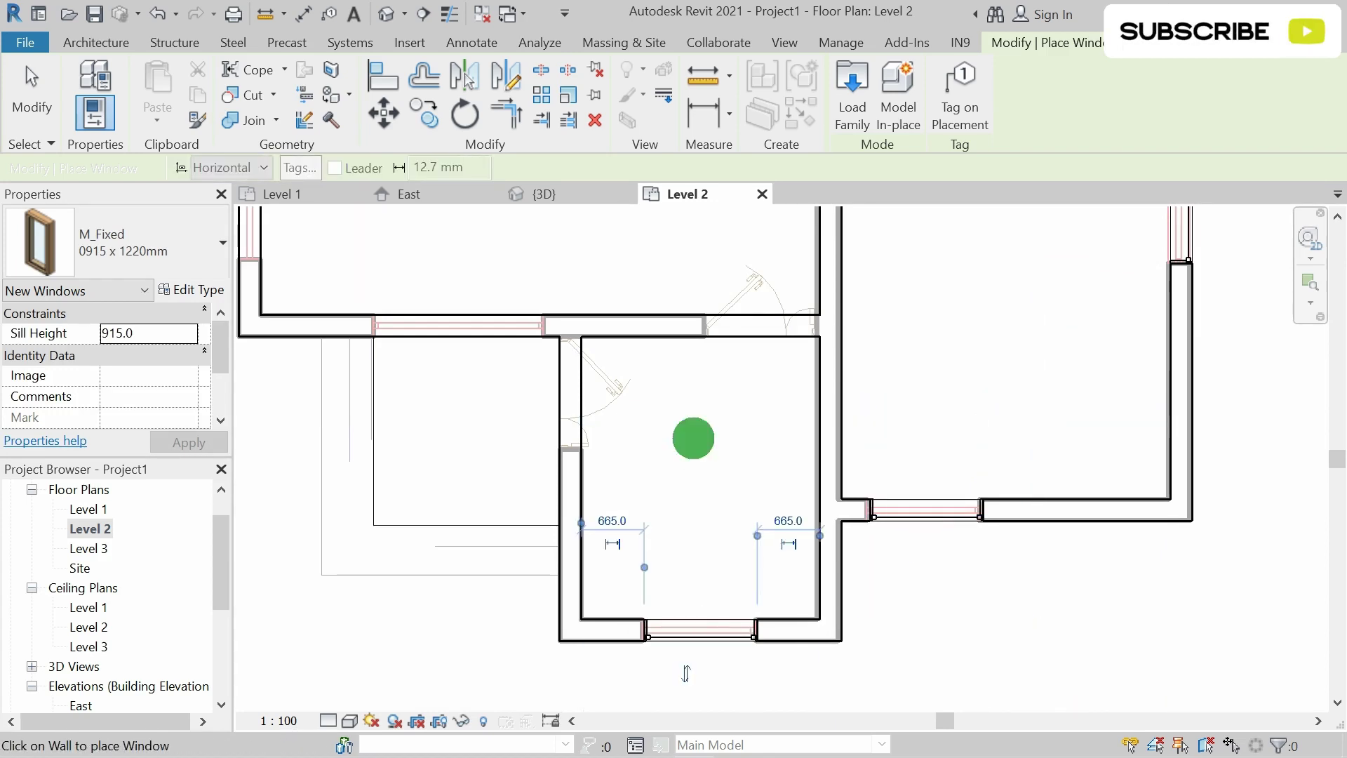
Place a window over the underlay opening at the lower end of the middle-right room's exterior wall, just above the small projecting room
middle_click_drag(692, 439, 772, 559)
scroll(744, 498, "down", 1)
scroll(841, 387, "down", 1)
middle_click_drag(878, 355, 859, 442)
scroll(896, 460, "up", 2)
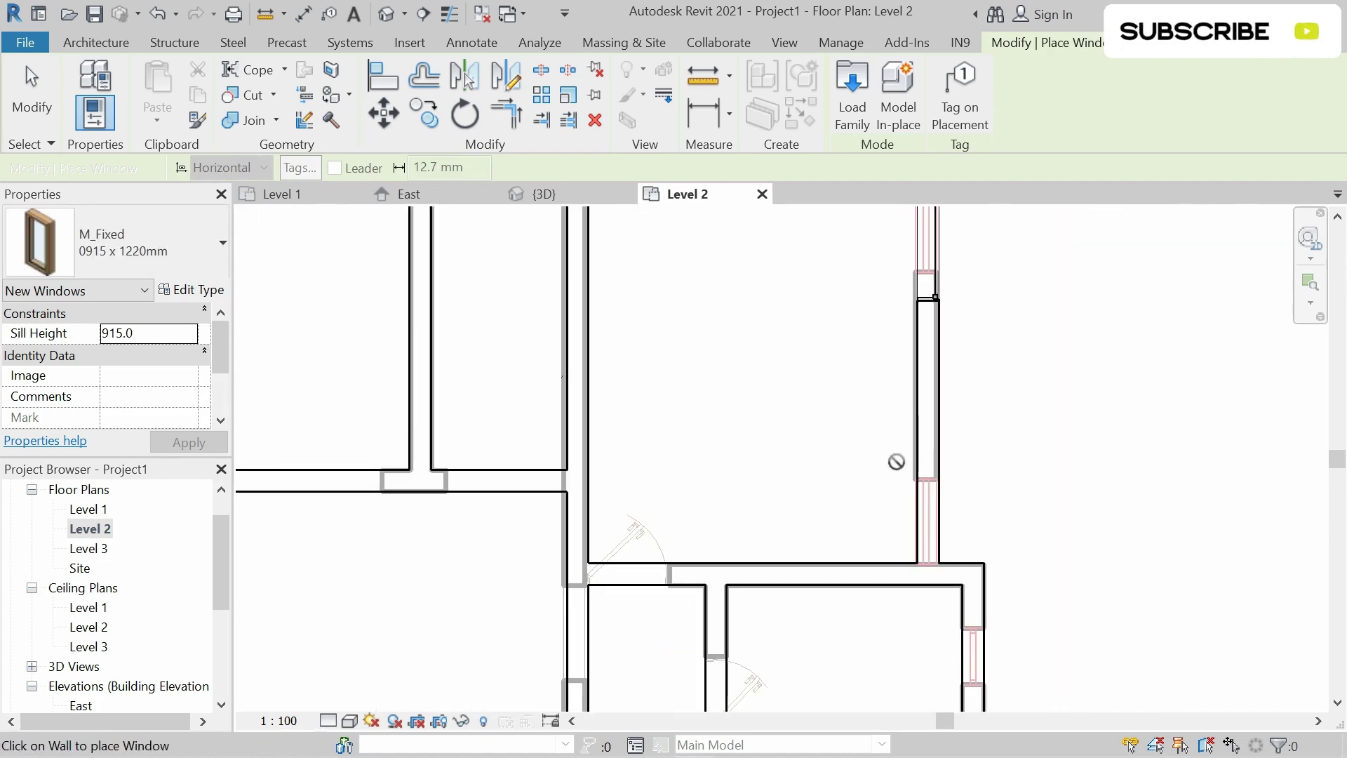
left_click(932, 509)
scroll(977, 541, "down", 2)
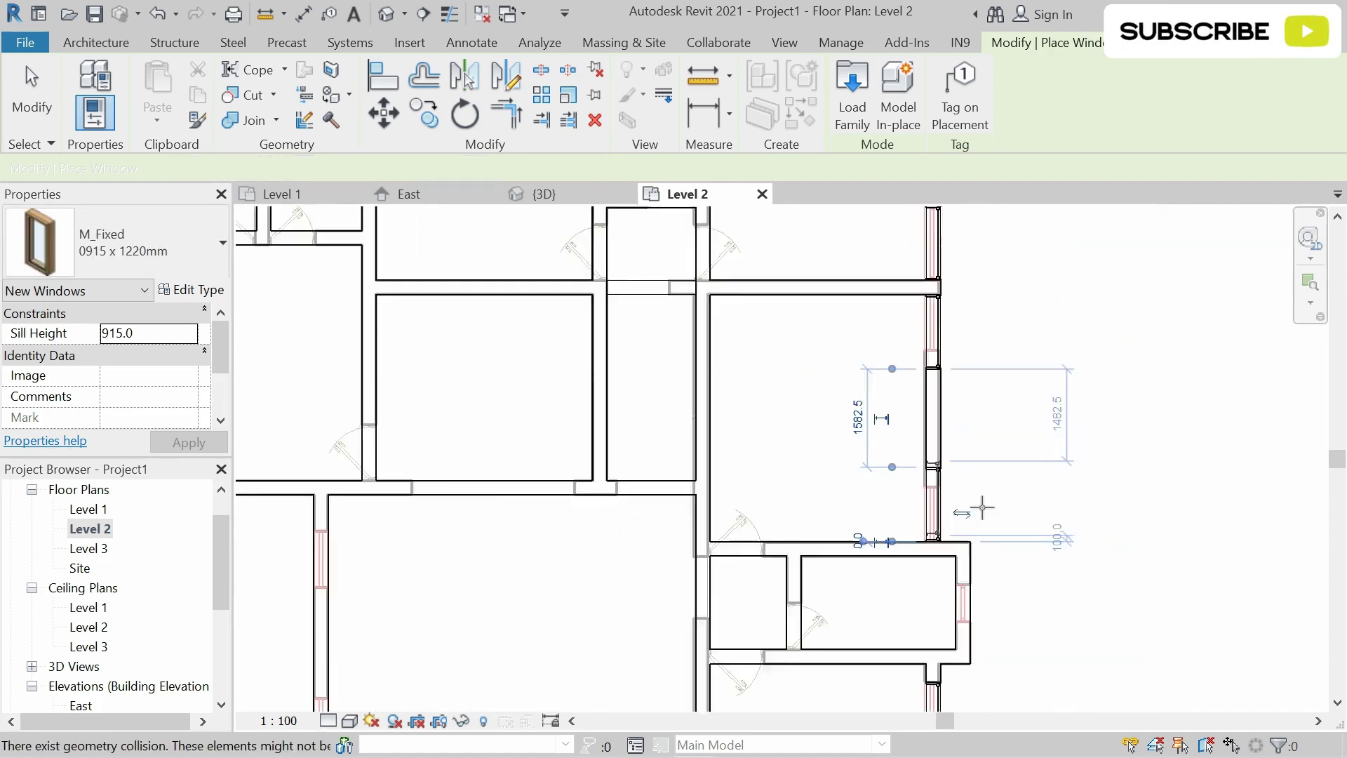
middle_click_drag(1029, 385, 1025, 484)
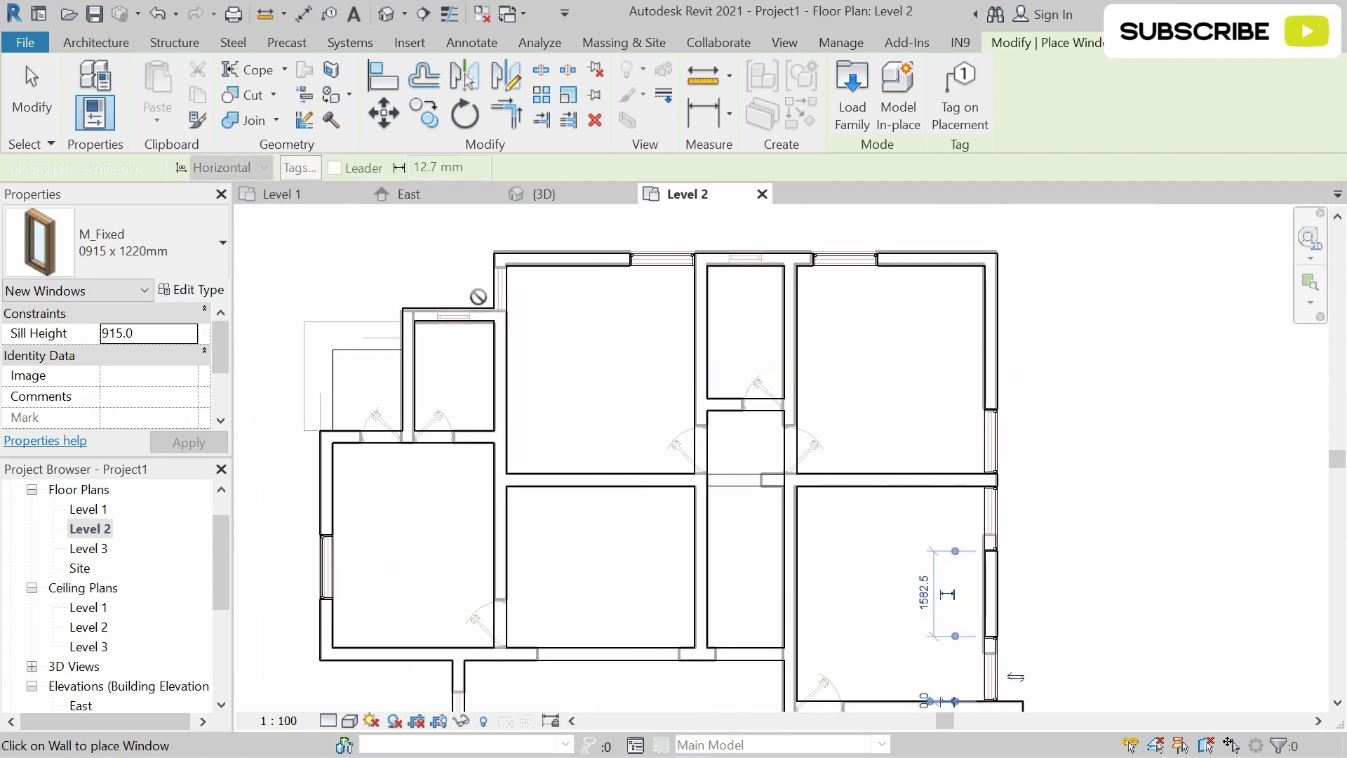
left_click(31, 88)
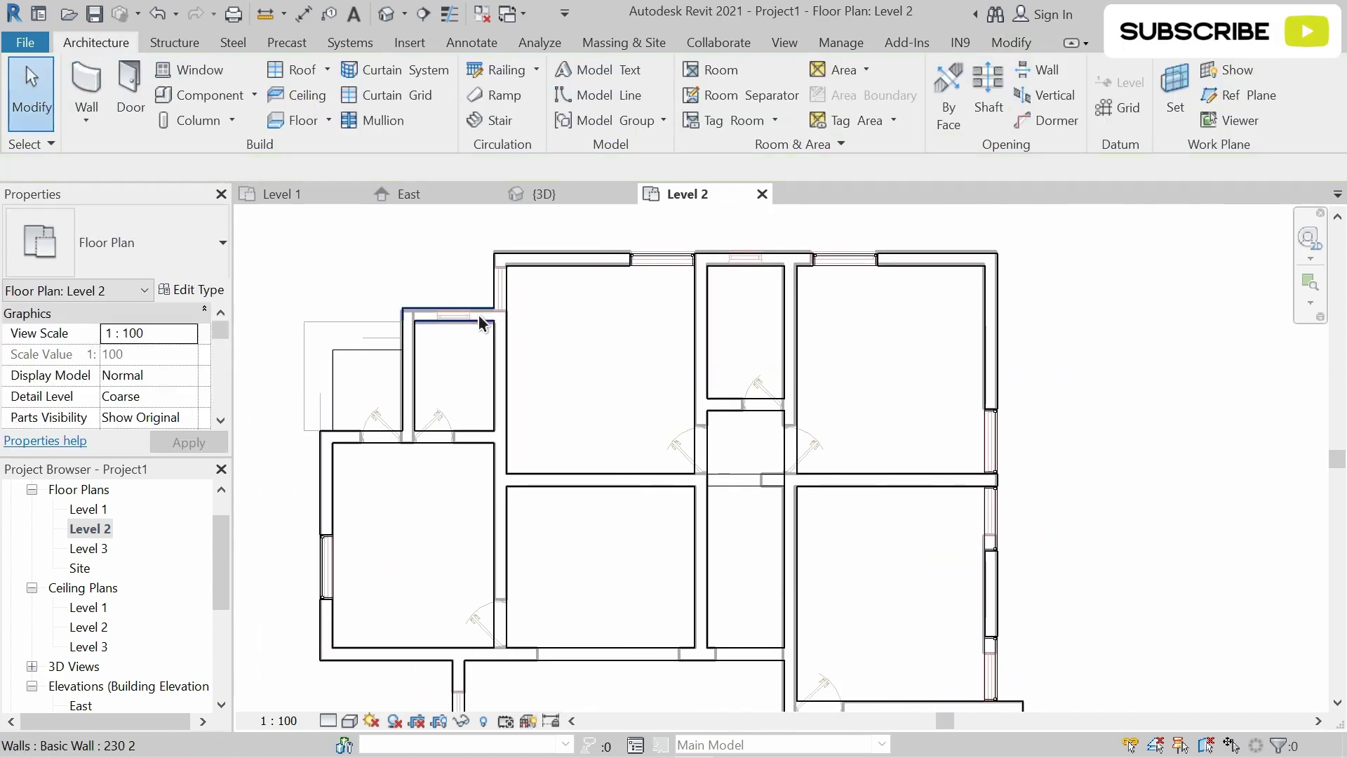
Measure the length of the underlay window in the upper-left room's short exterior side wall with a linear dimension
left_click(499, 293)
left_click(705, 113)
scroll(523, 270, "up", 3)
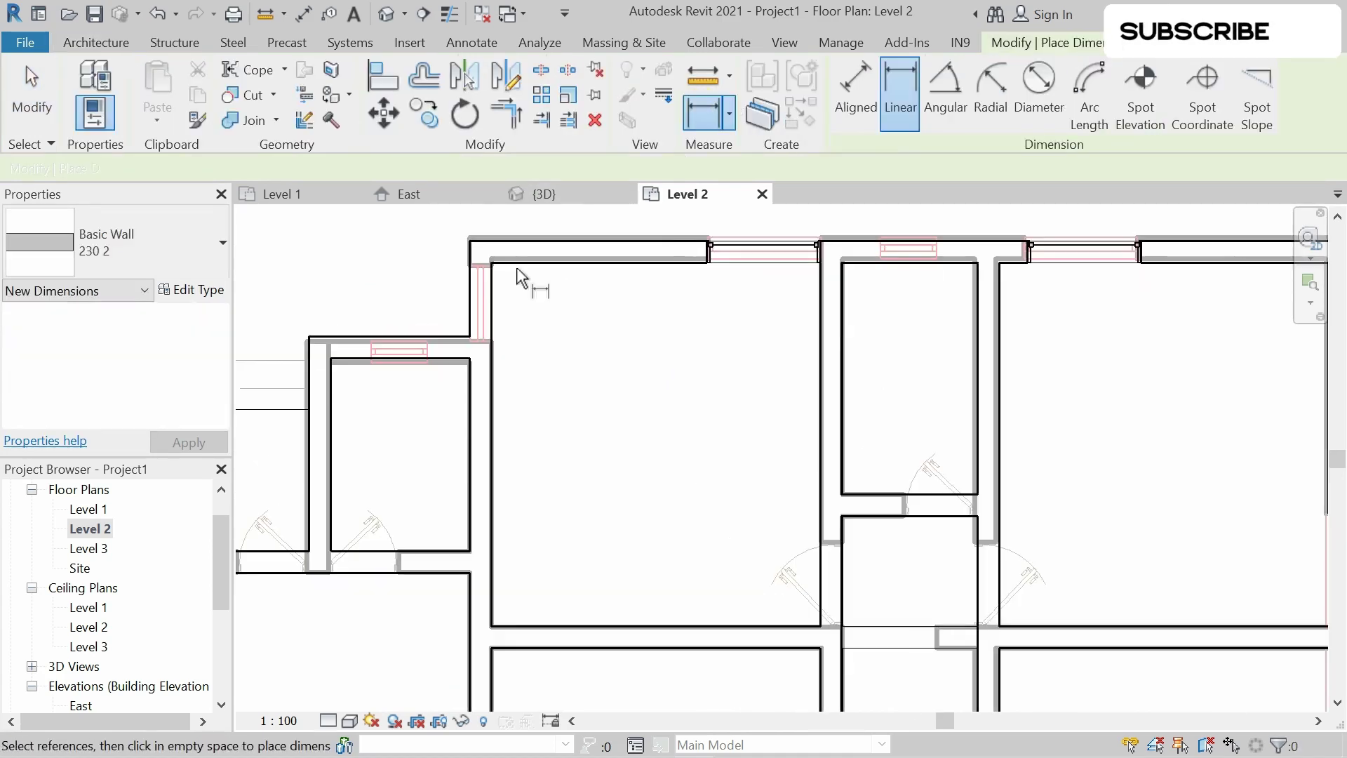
left_click(481, 265)
left_click(490, 339)
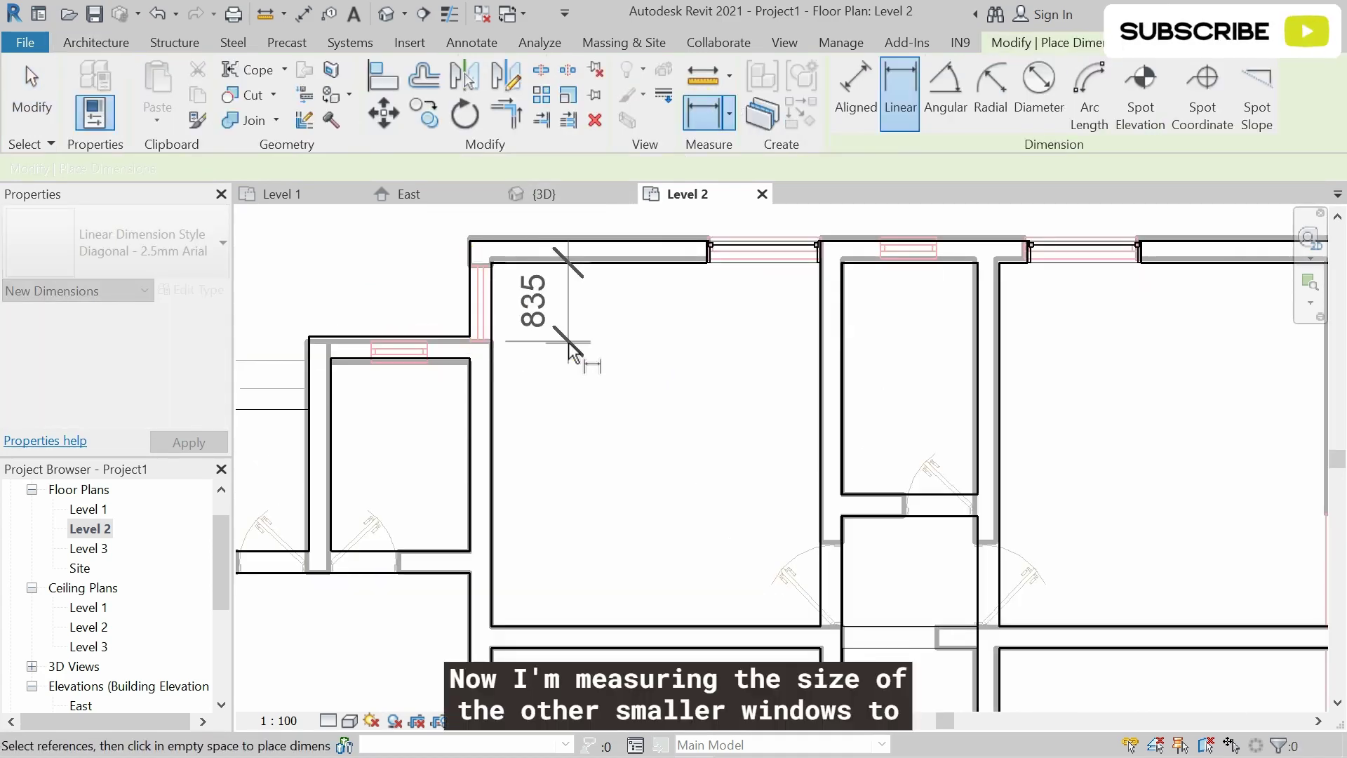
key("Escape")
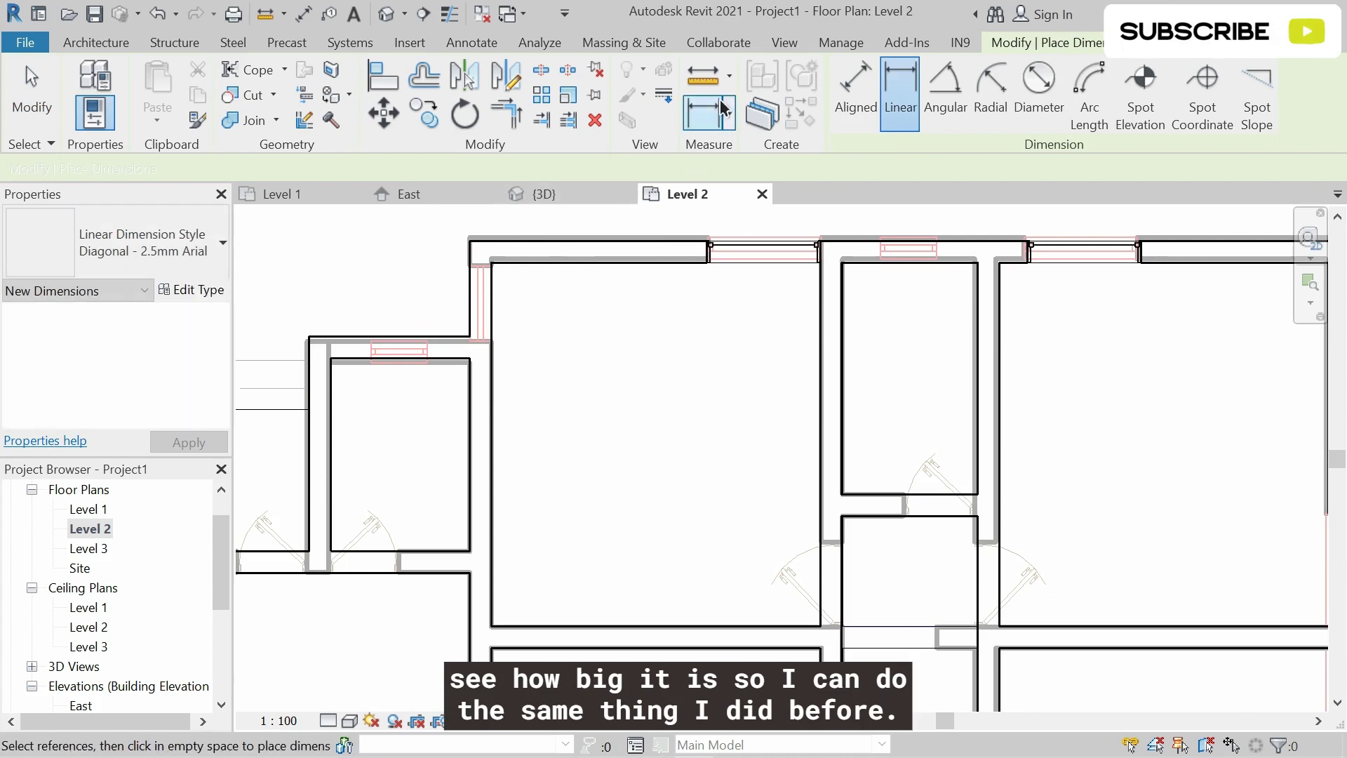
Repeat the linear measurement of that side-wall underlay window between its two end lines at closer range
scroll(491, 298, "up", 2)
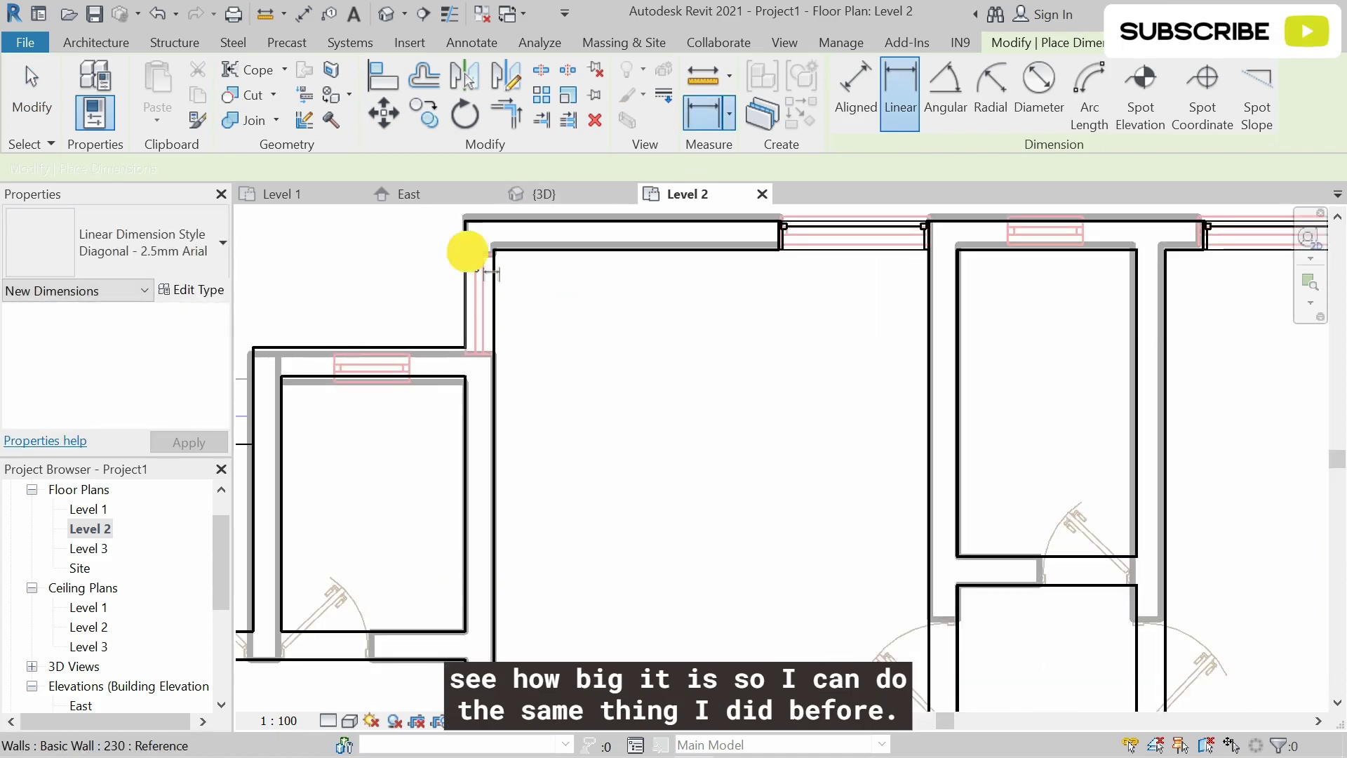
left_click(468, 349)
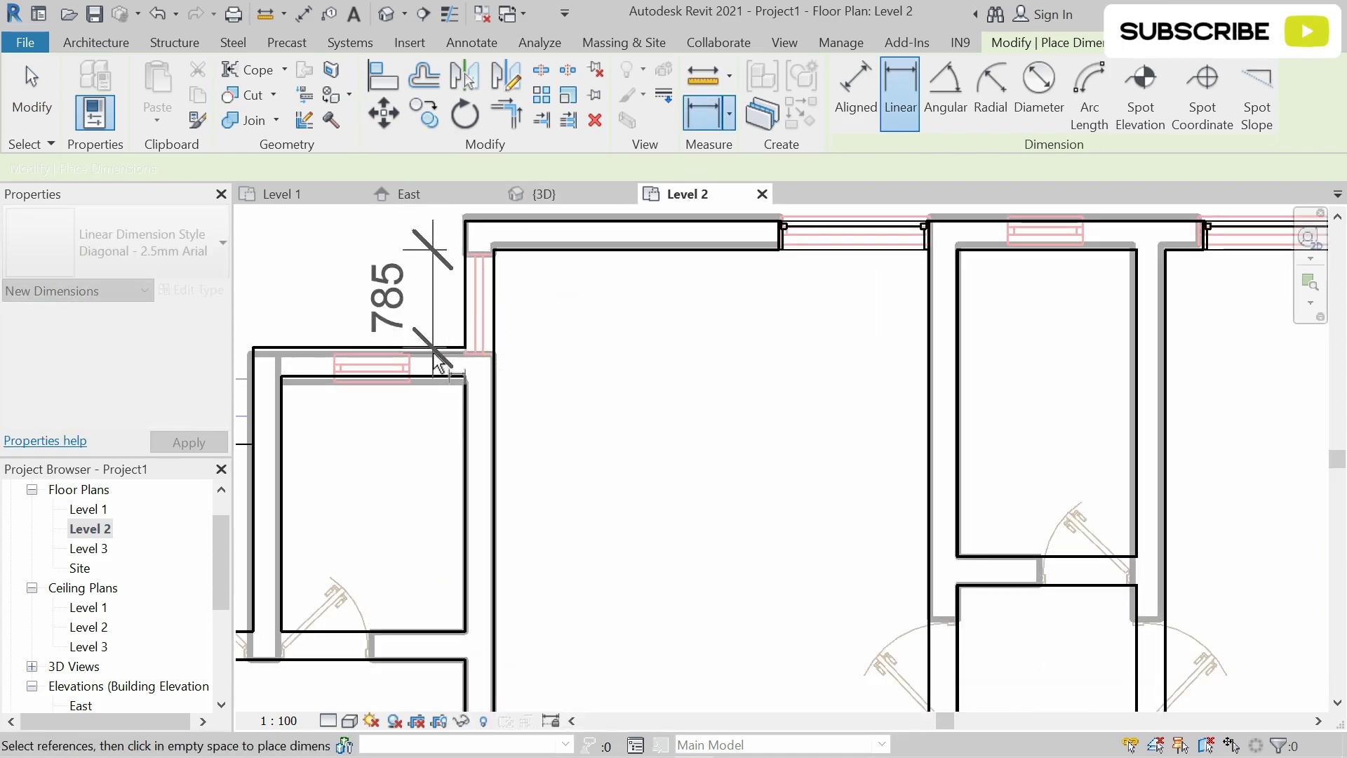
key("Escape")
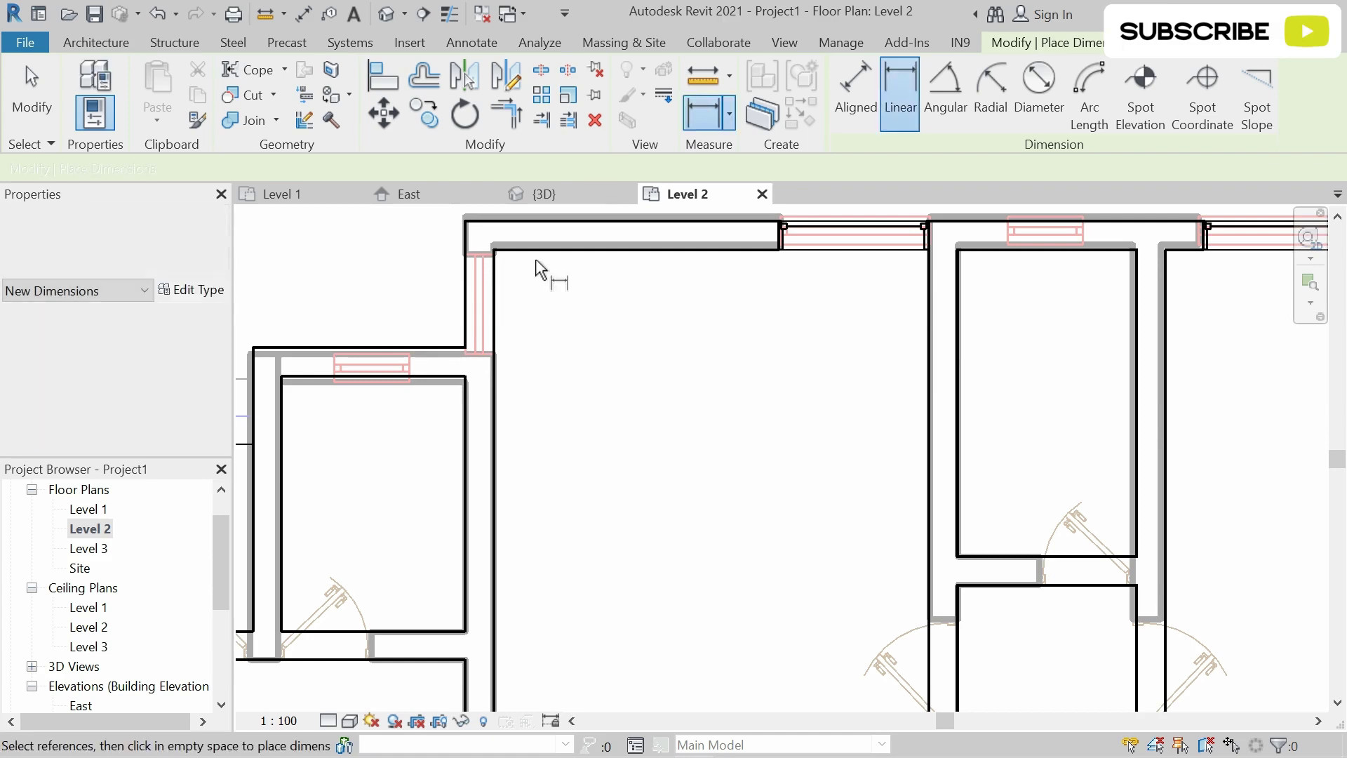
scroll(540, 270, "up", 2)
left_click(451, 247)
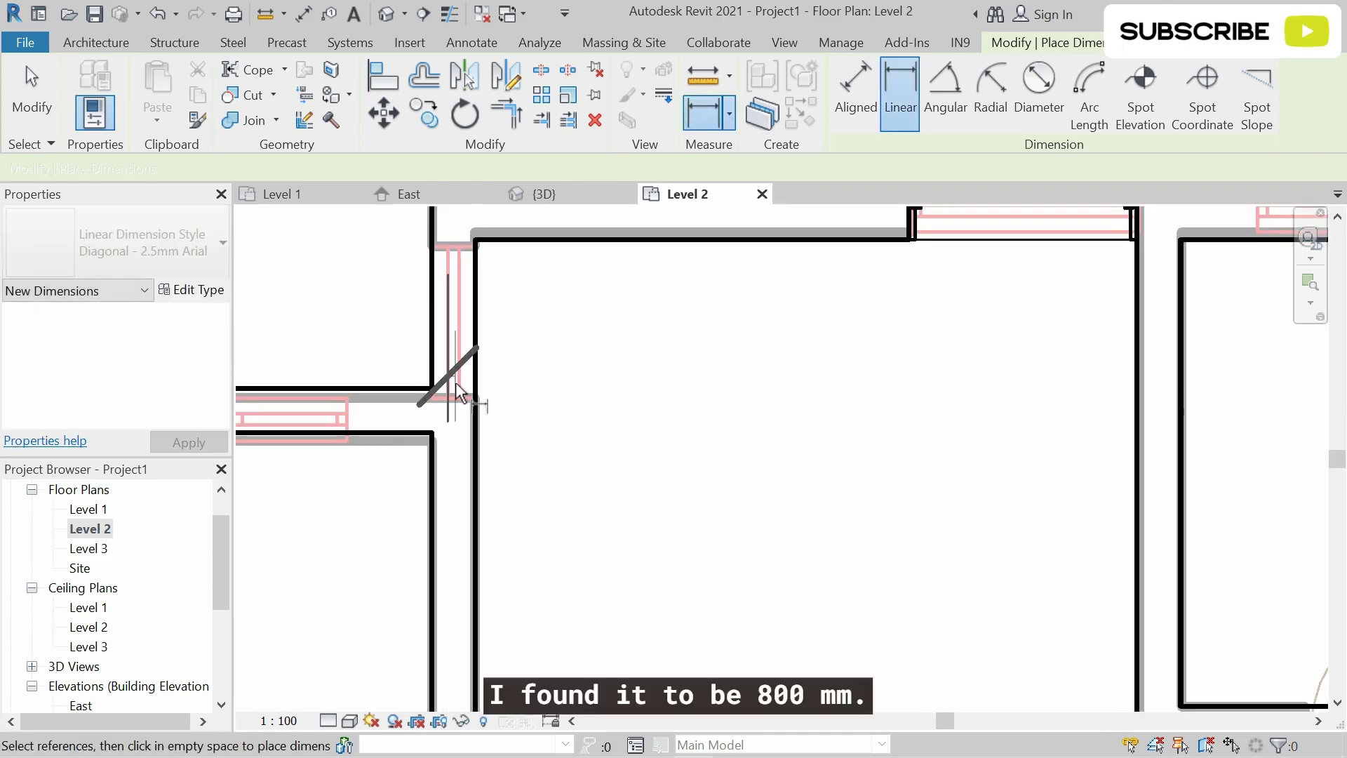
key("Escape")
scroll(541, 391, "down", 4)
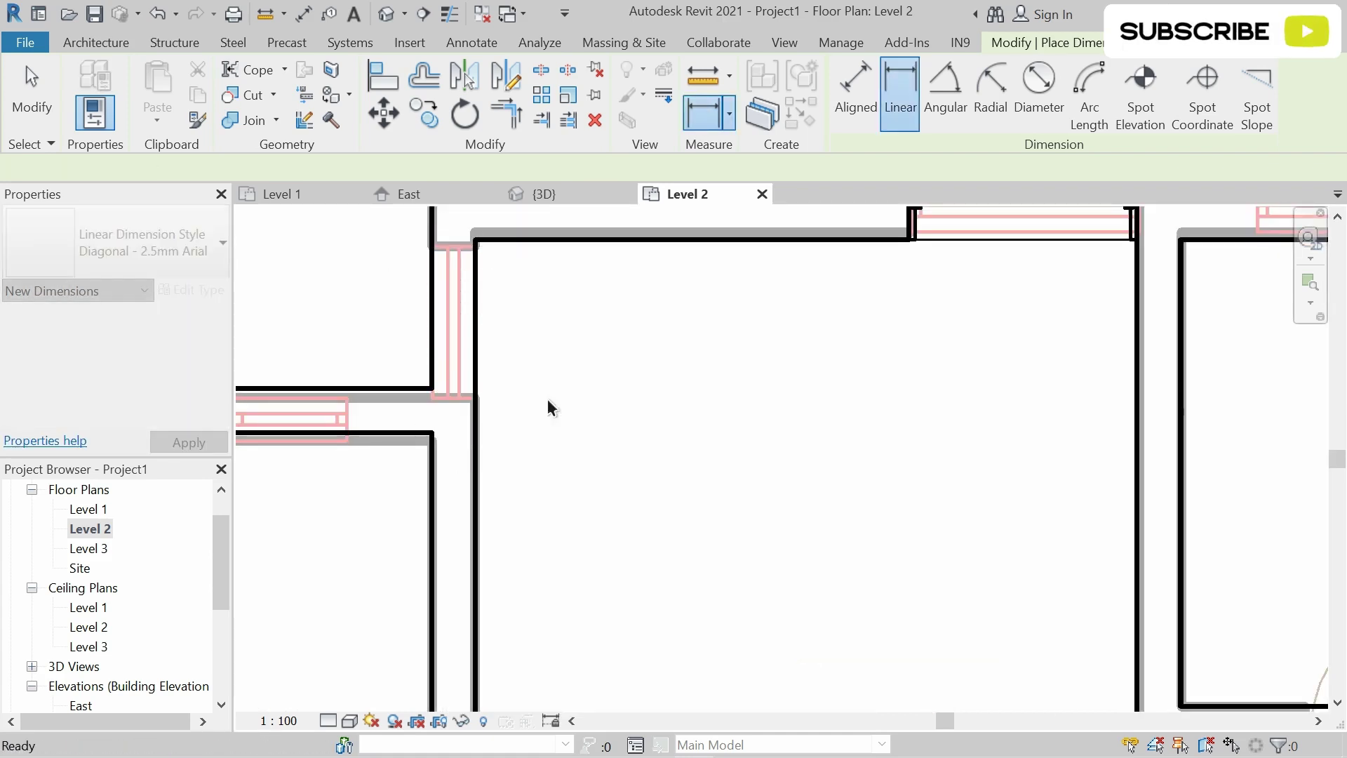
Start placing a new window using the M_Fixed 0915 x 0610mm type
left_click(83, 45)
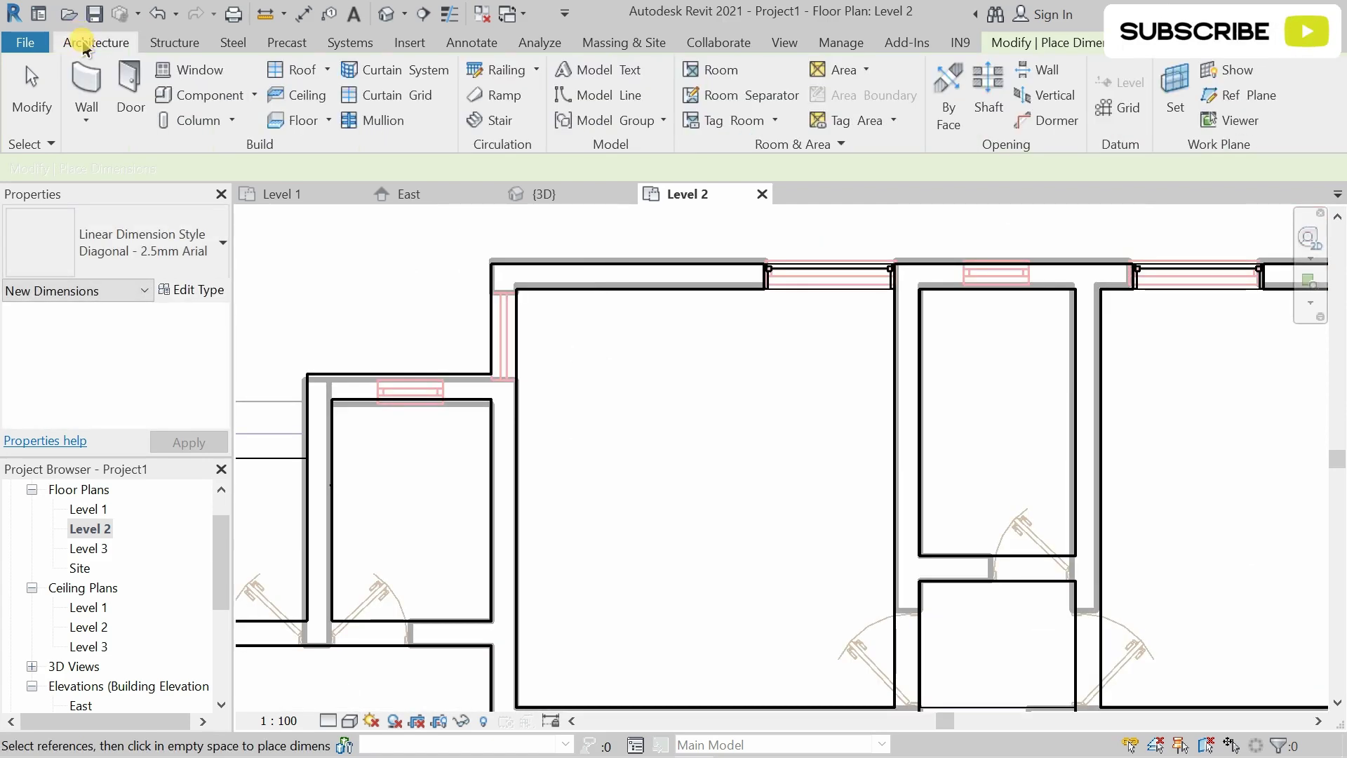
left_click(209, 74)
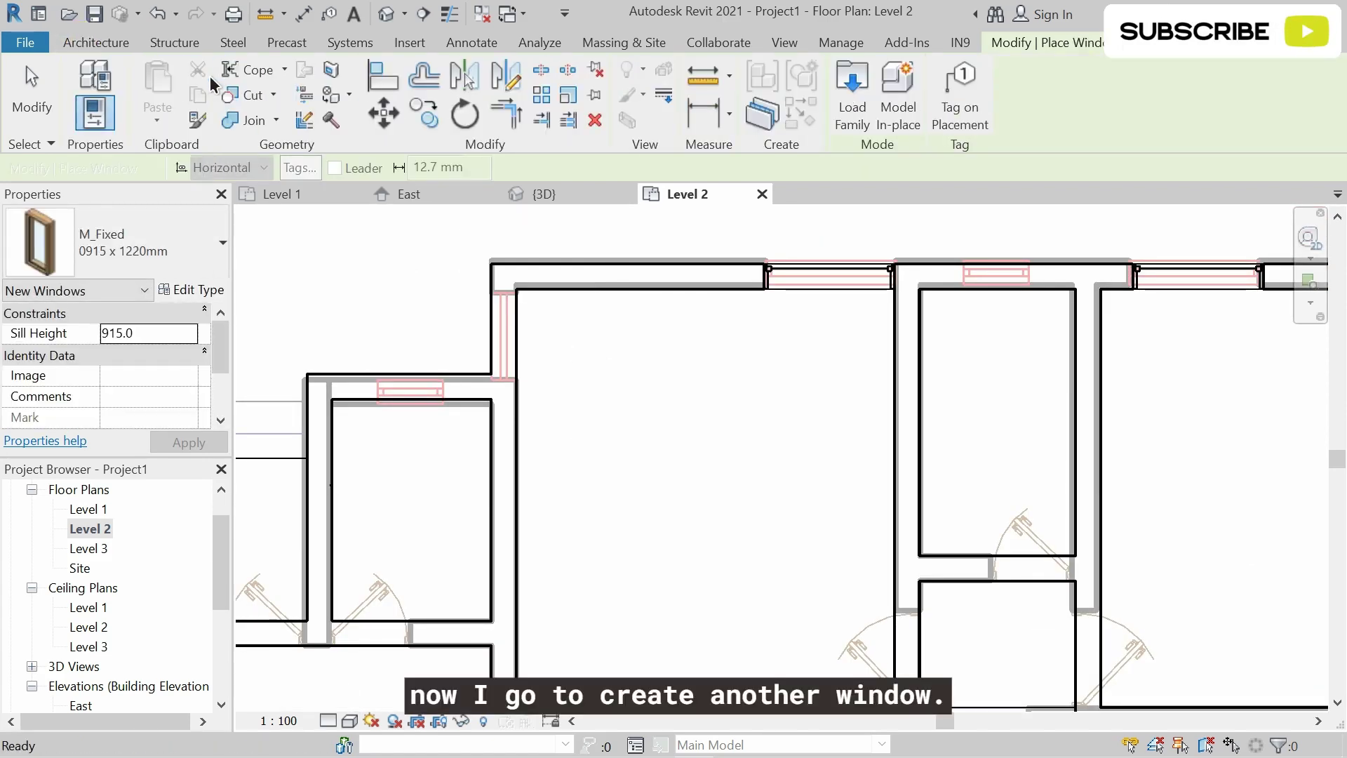
left_click(218, 239)
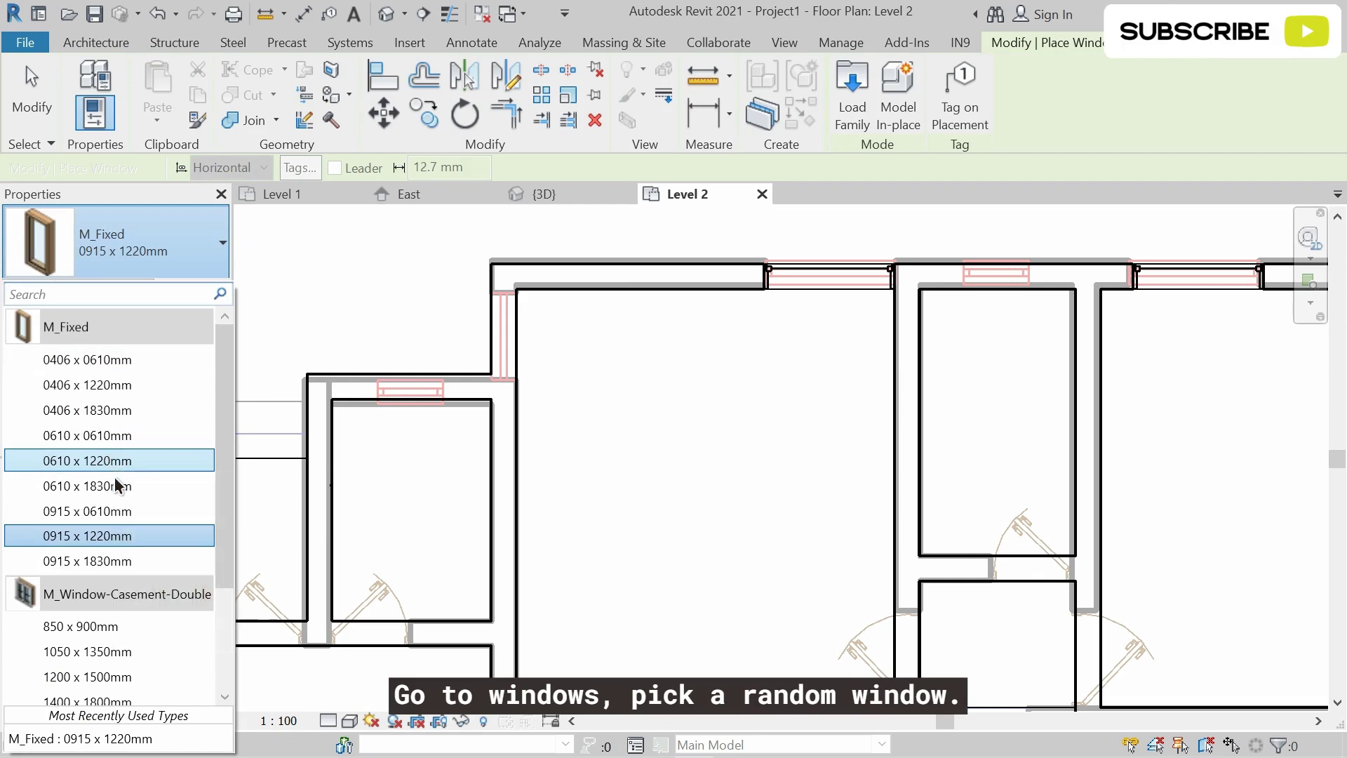
left_click(111, 513)
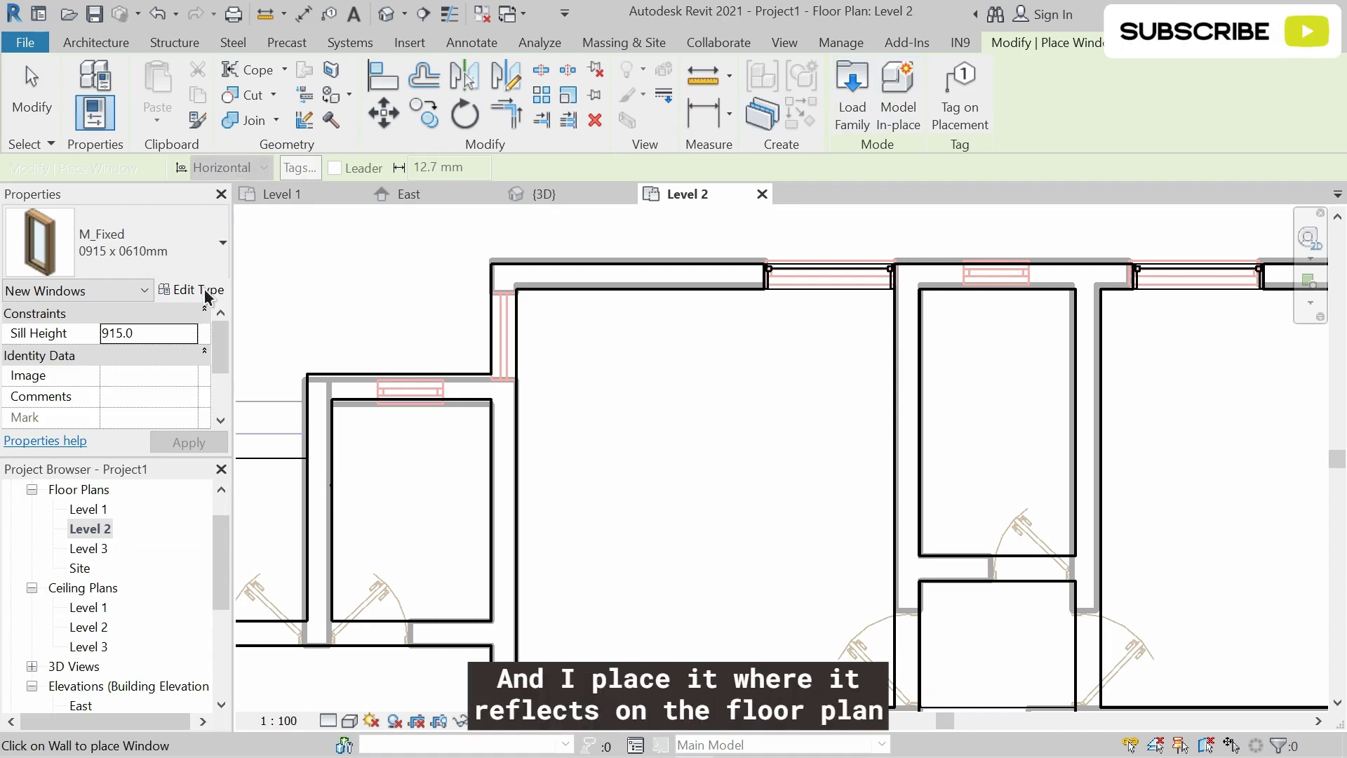
Set the 0915 x 0610mm window type's width to 800 mm and height to 1200 mm
left_click(203, 290)
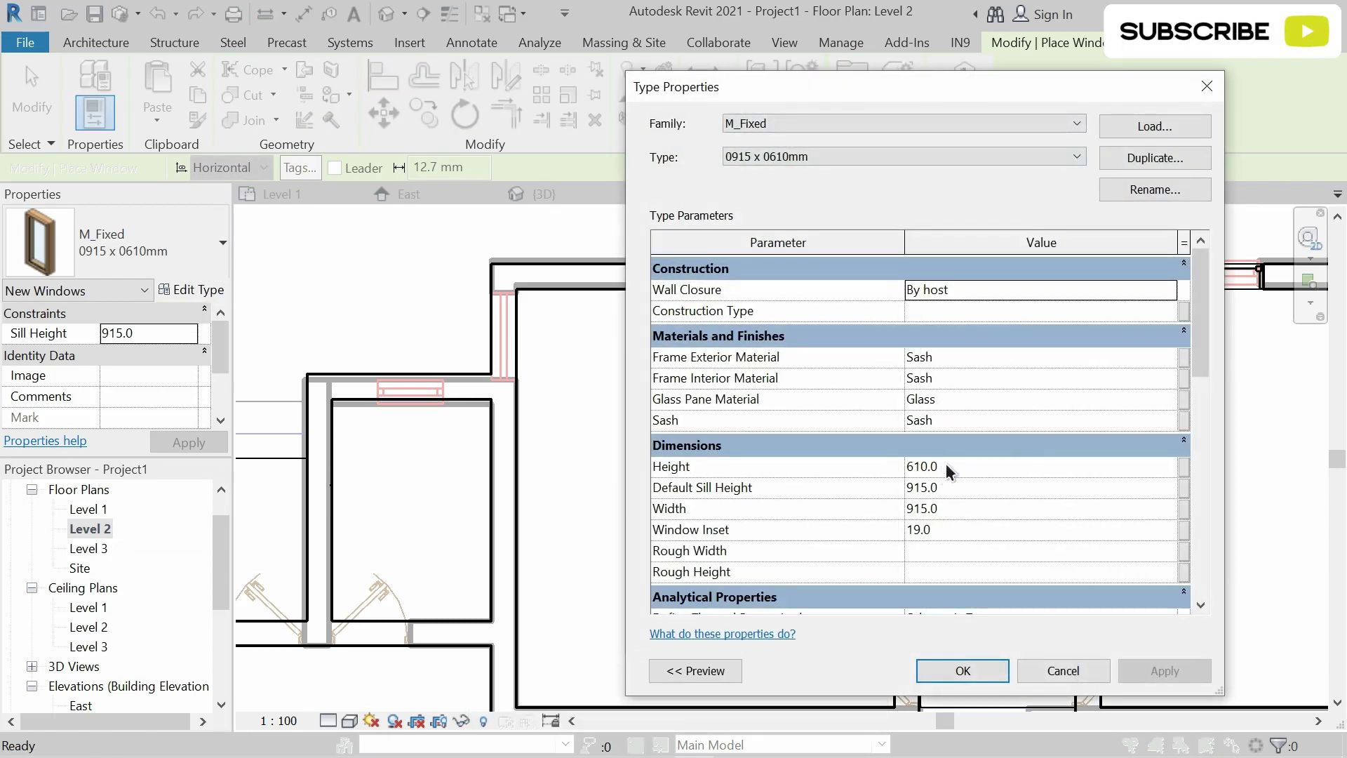
left_click(942, 502)
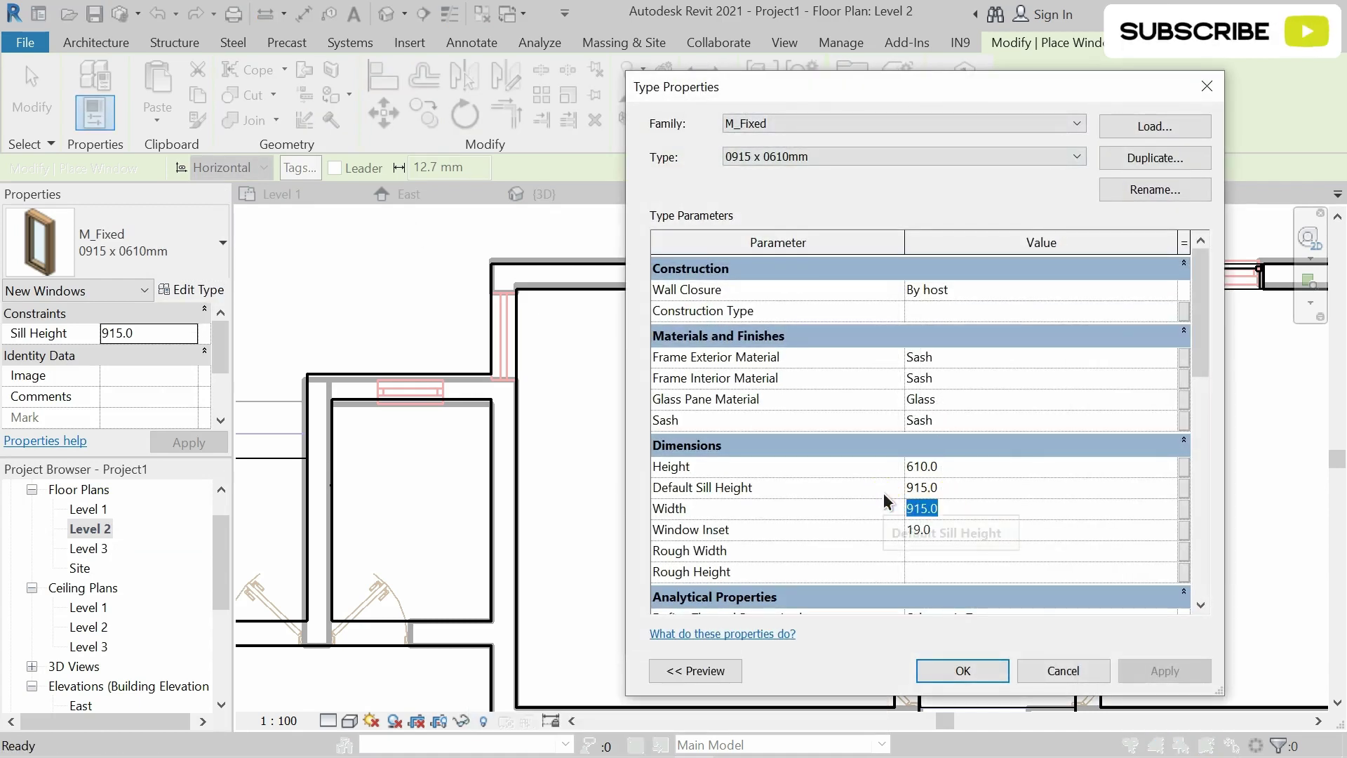
type("800")
key("Return")
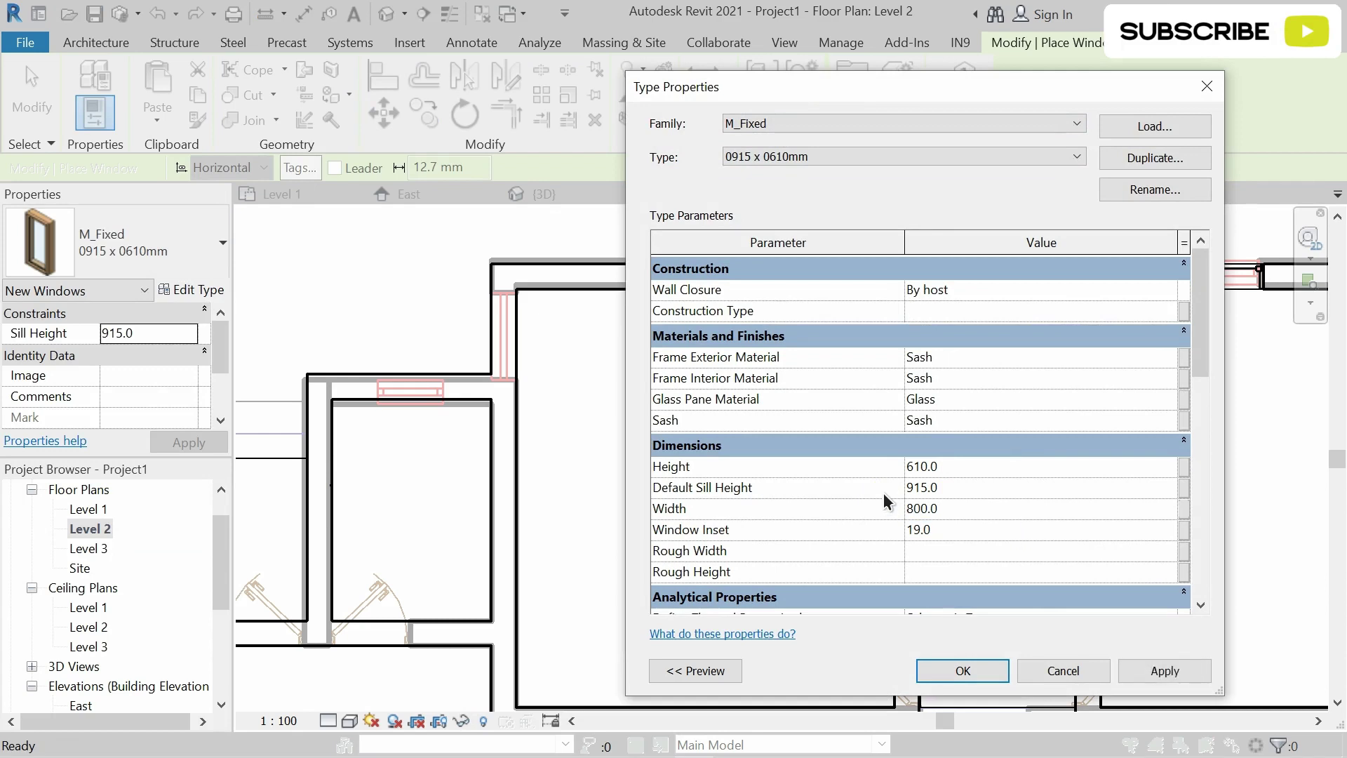
left_click_drag(948, 465, 905, 463)
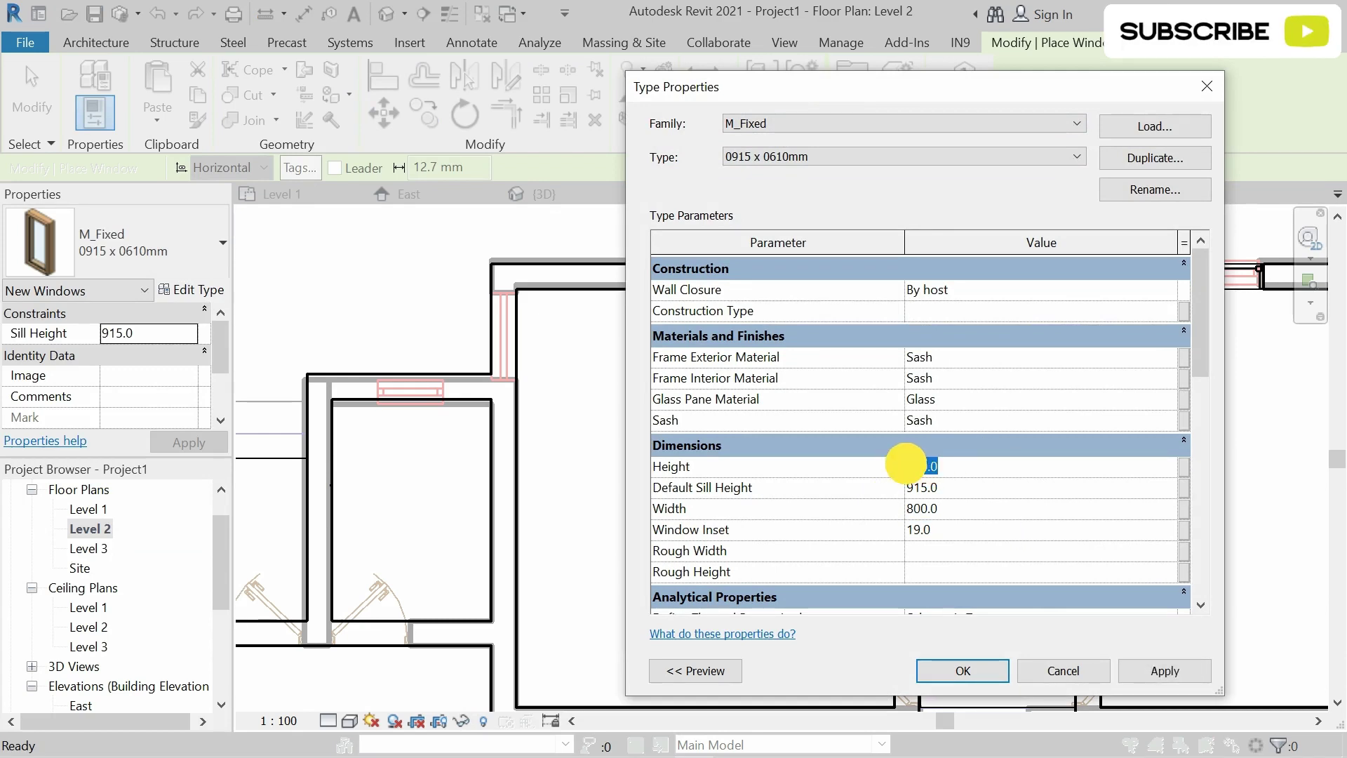
type("1200")
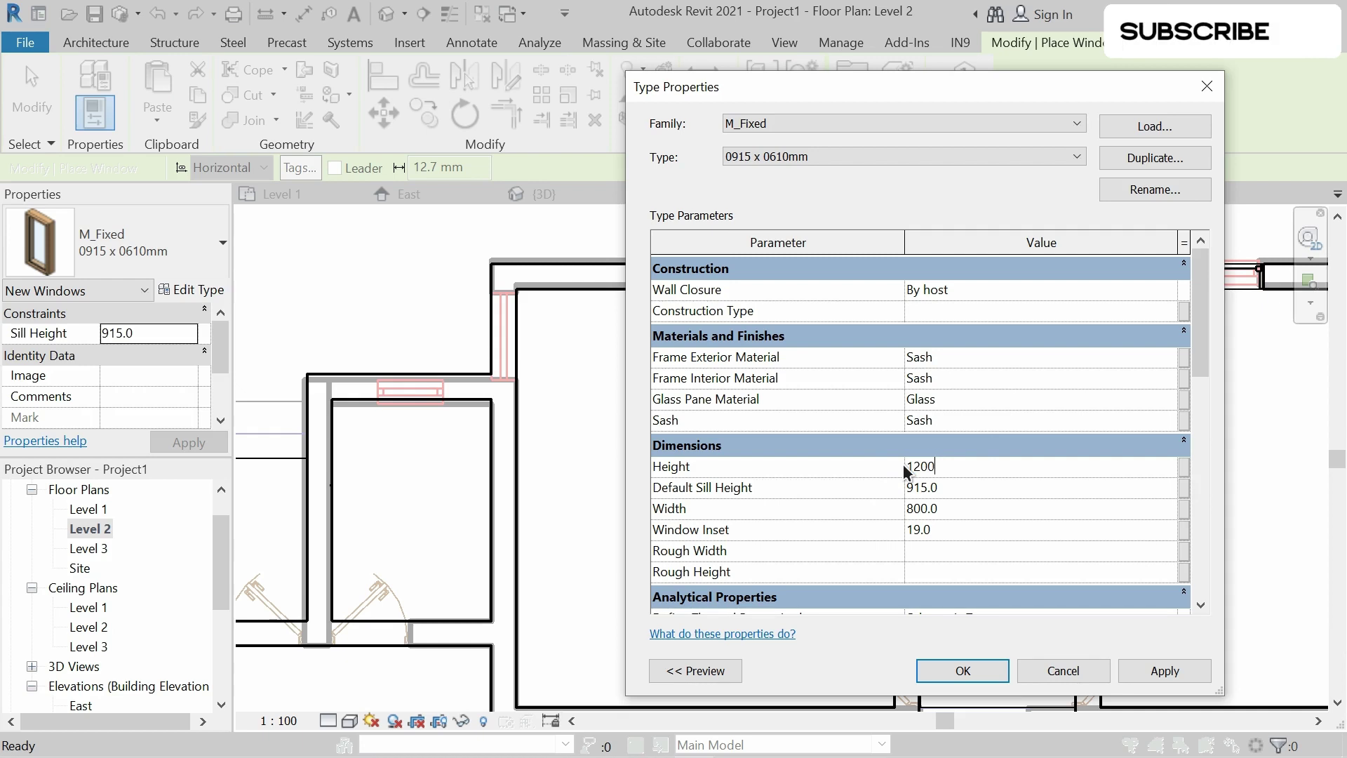
left_click(958, 671)
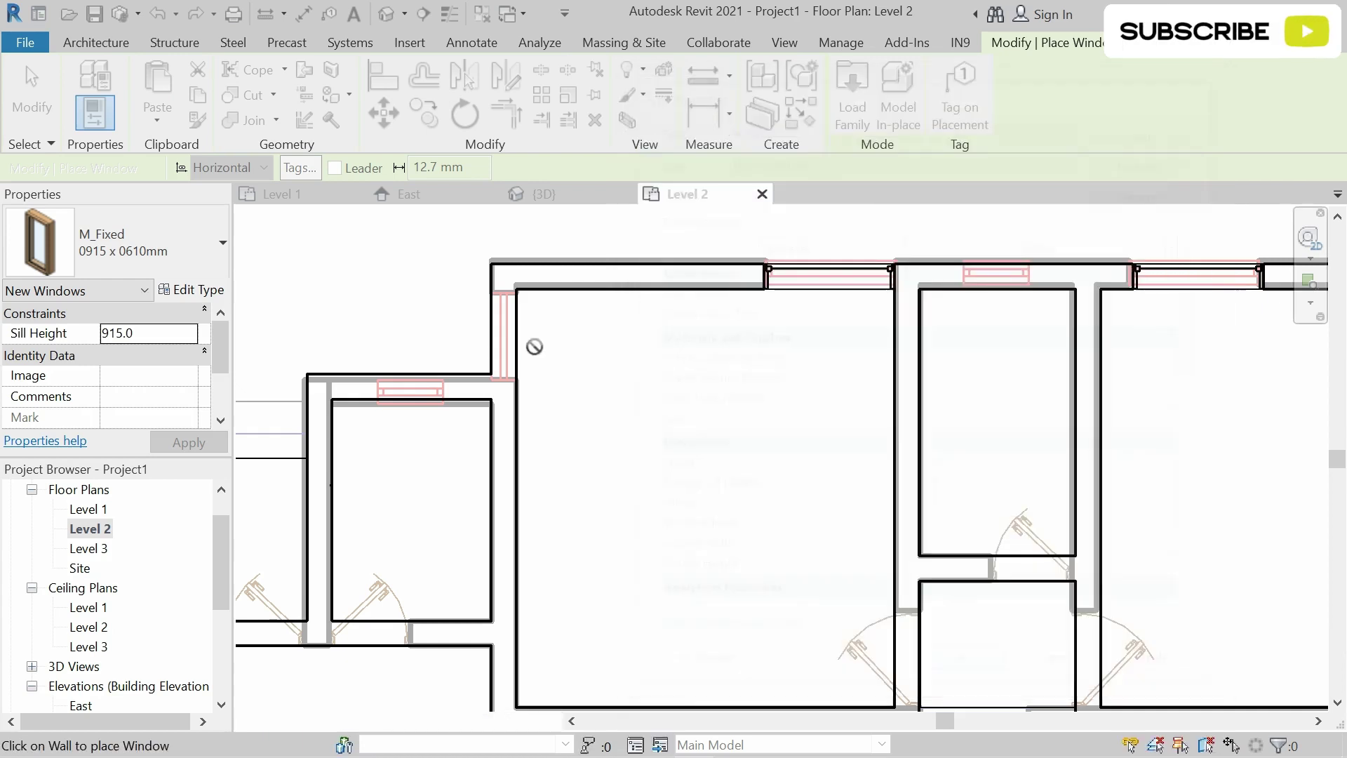
Place the window over the underlay opening in the upper-left room's short exterior side wall
left_click(499, 330)
scroll(628, 372, "down", 2)
middle_click_drag(849, 443, 659, 337)
scroll(893, 445, "down", 2)
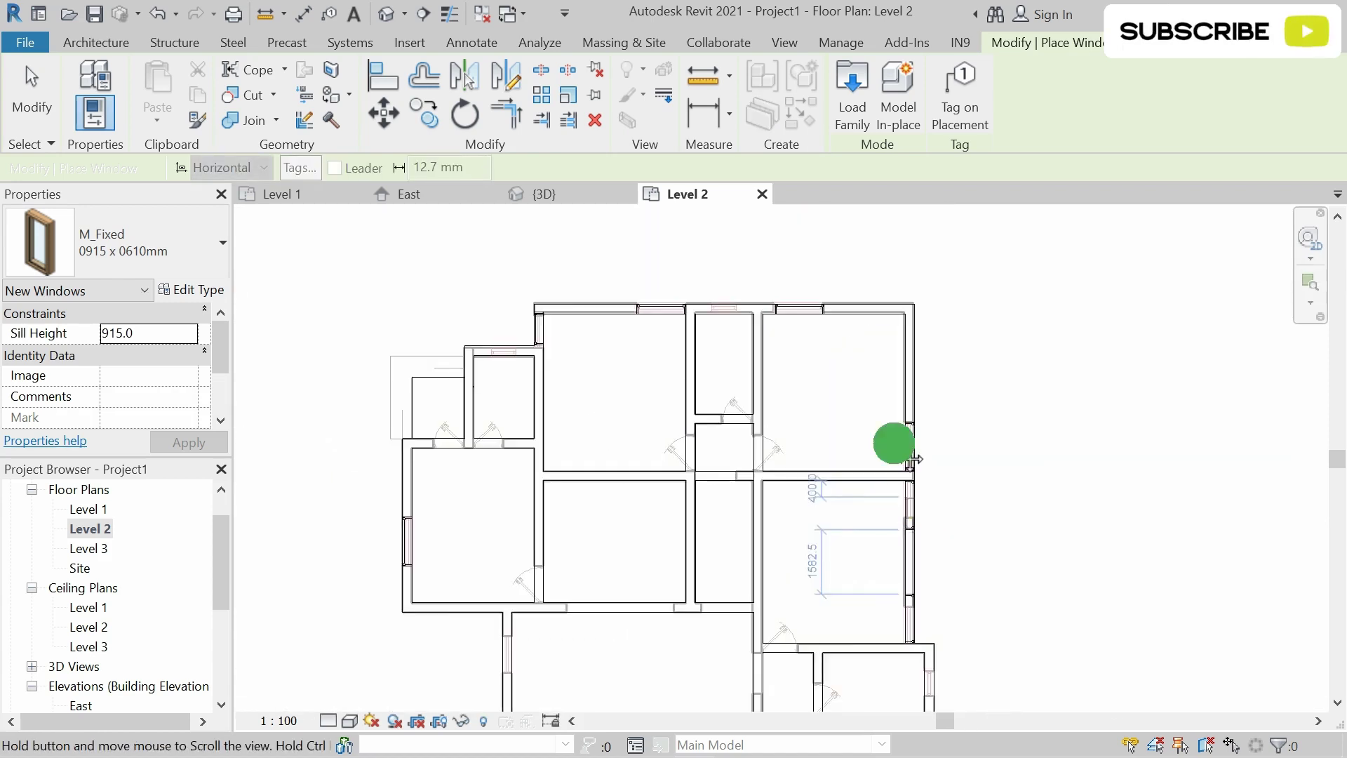
Duplicate the 0915 x 0610mm window type as "0915 x 0610mm 2" for the windows in the large central room's left wall
scroll(923, 541, "up", 5)
middle_click_drag(923, 568, 917, 325)
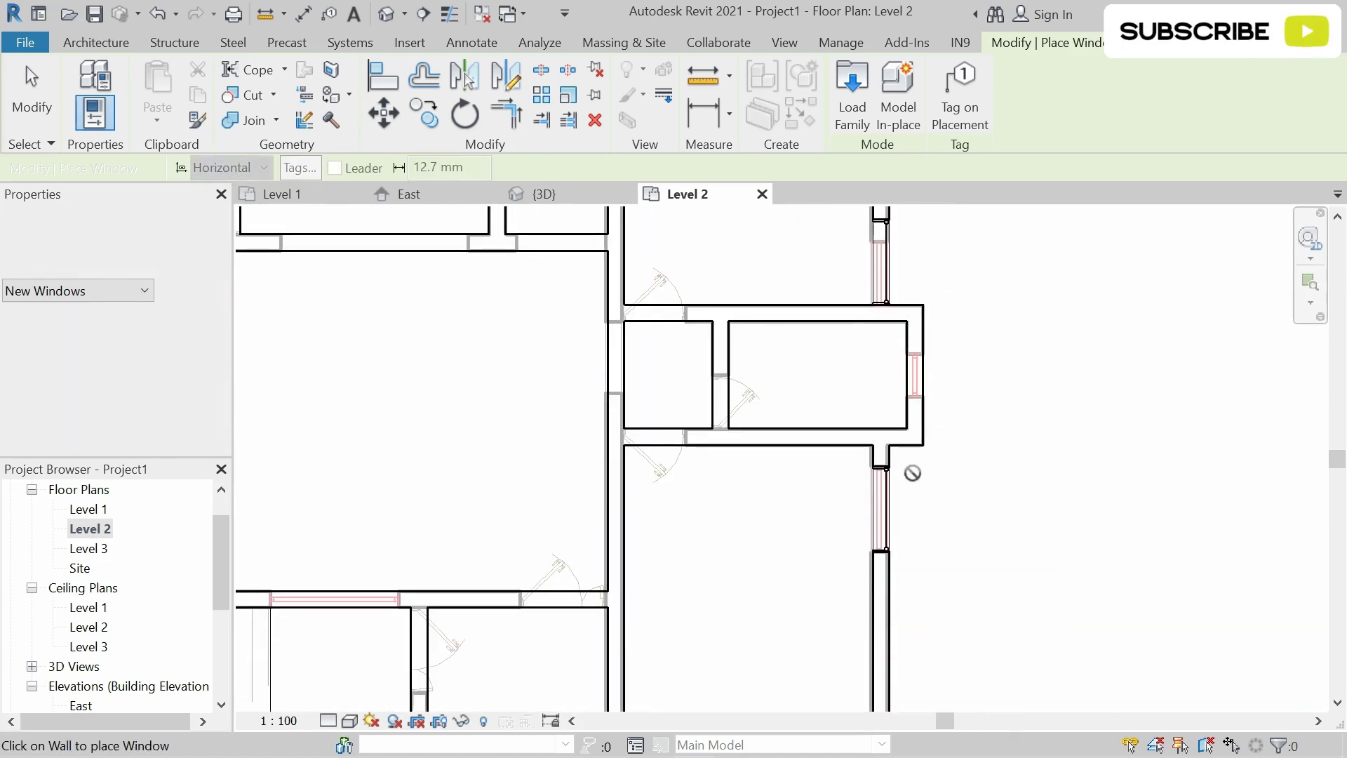
scroll(911, 472, "down", 2)
middle_click_drag(911, 449, 1007, 678)
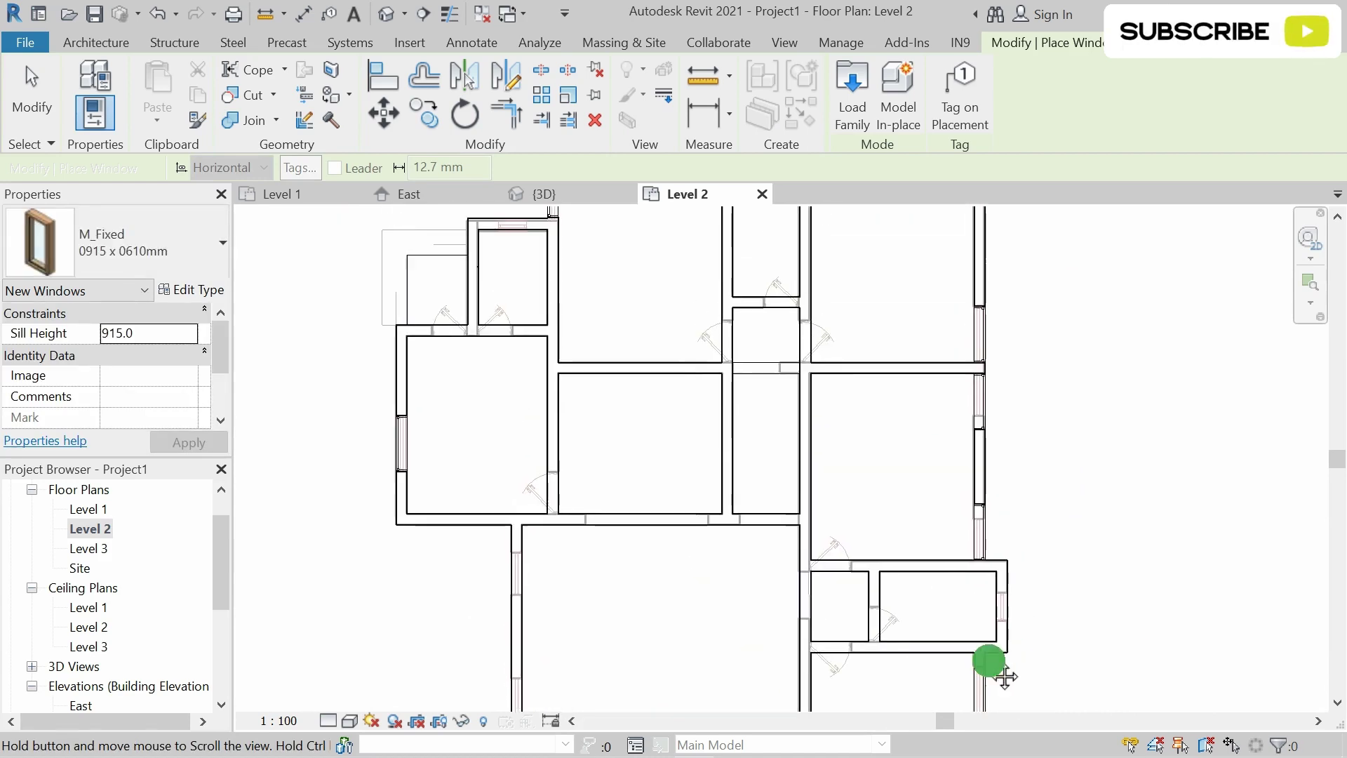
middle_click_drag(810, 368, 973, 210)
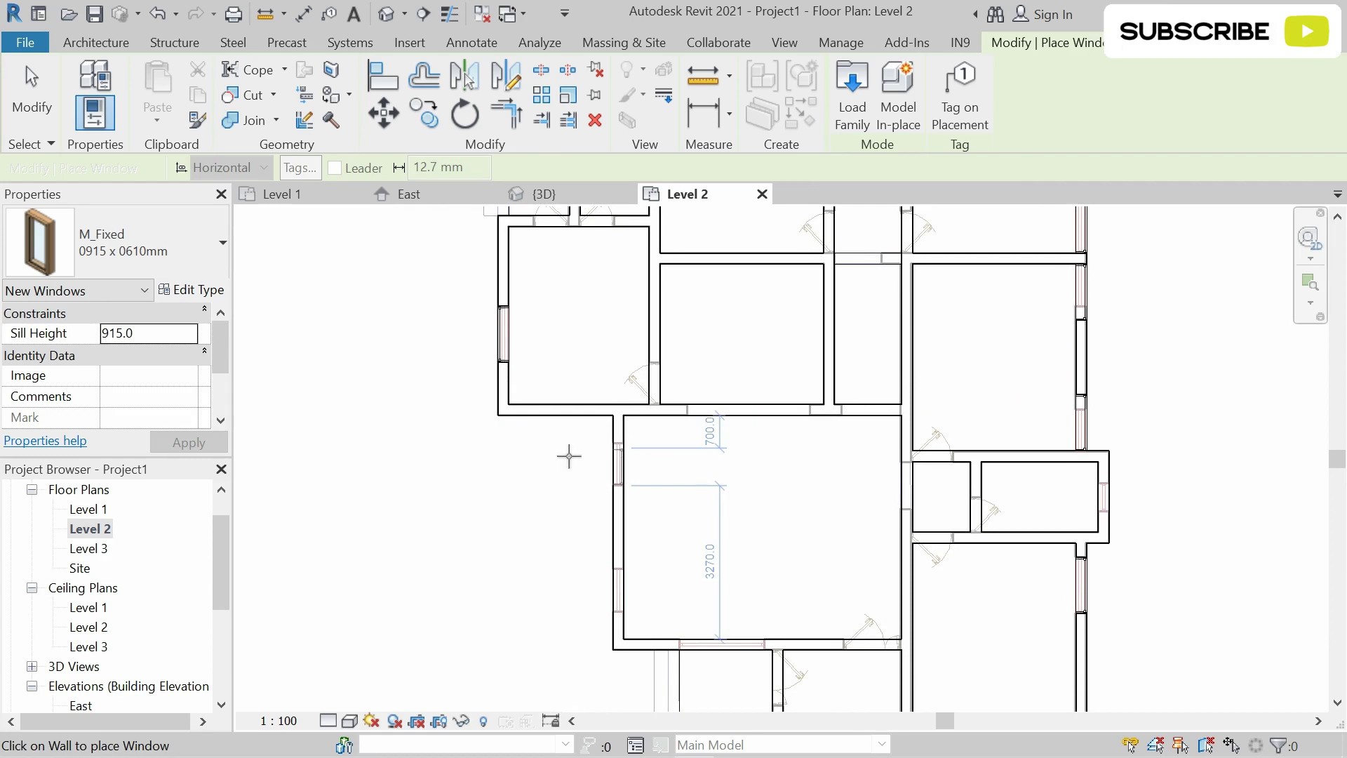
left_click(191, 289)
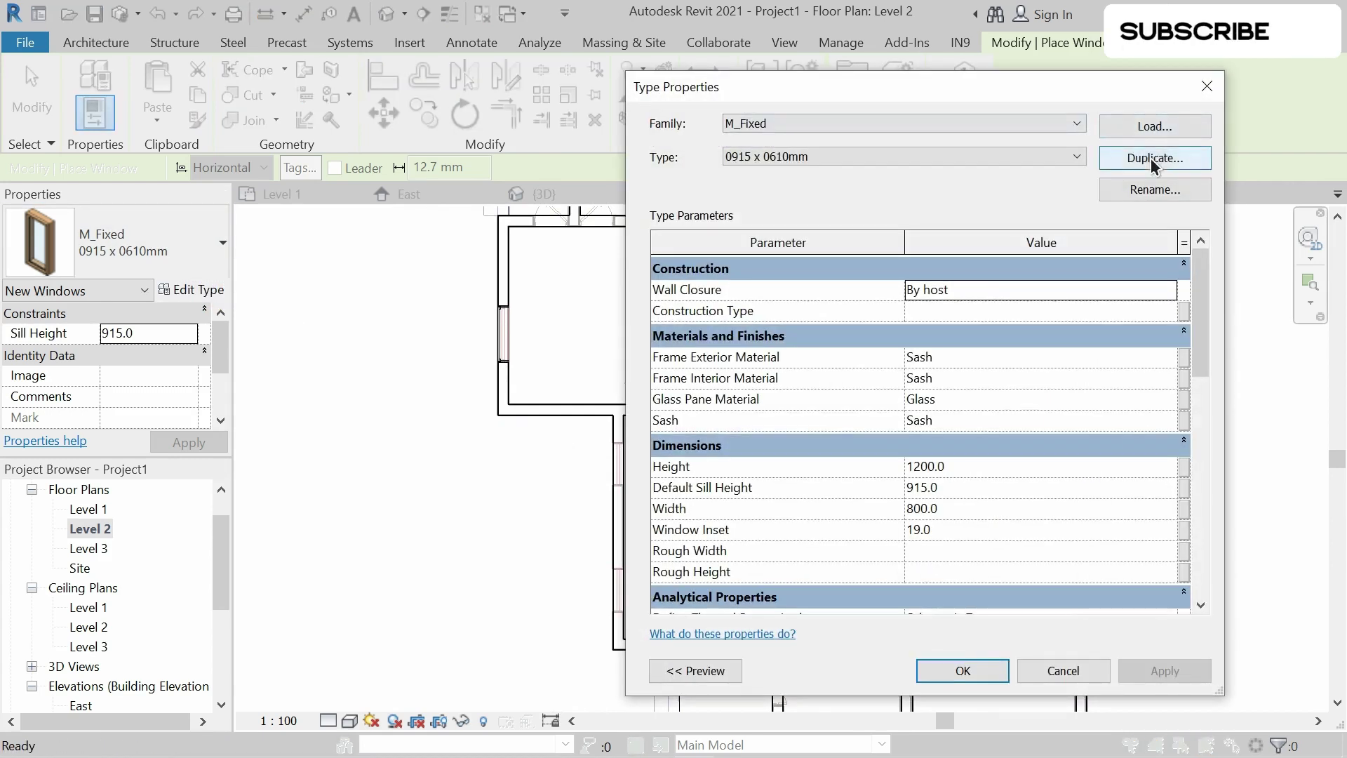
left_click(1151, 158)
left_click(921, 431)
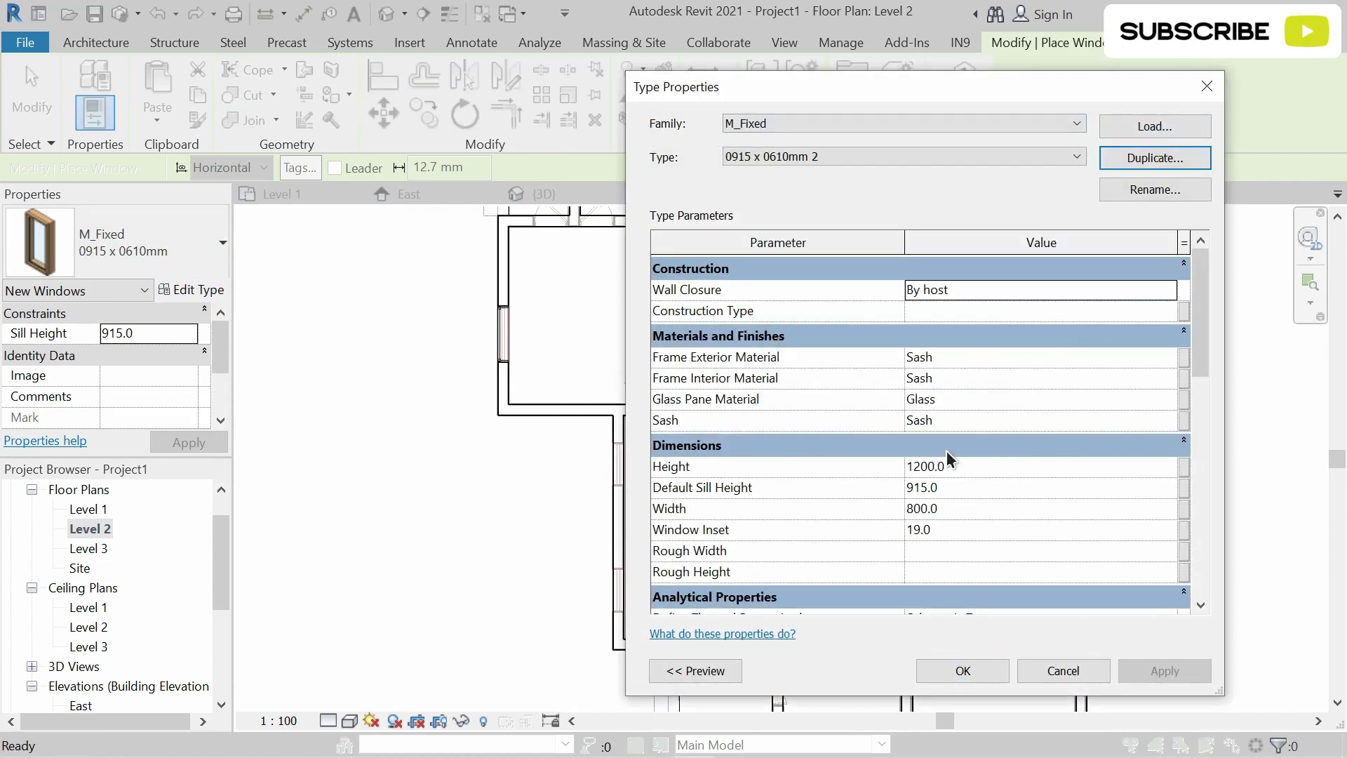
Set the duplicated window type's width to 1500 mm
left_click(945, 504)
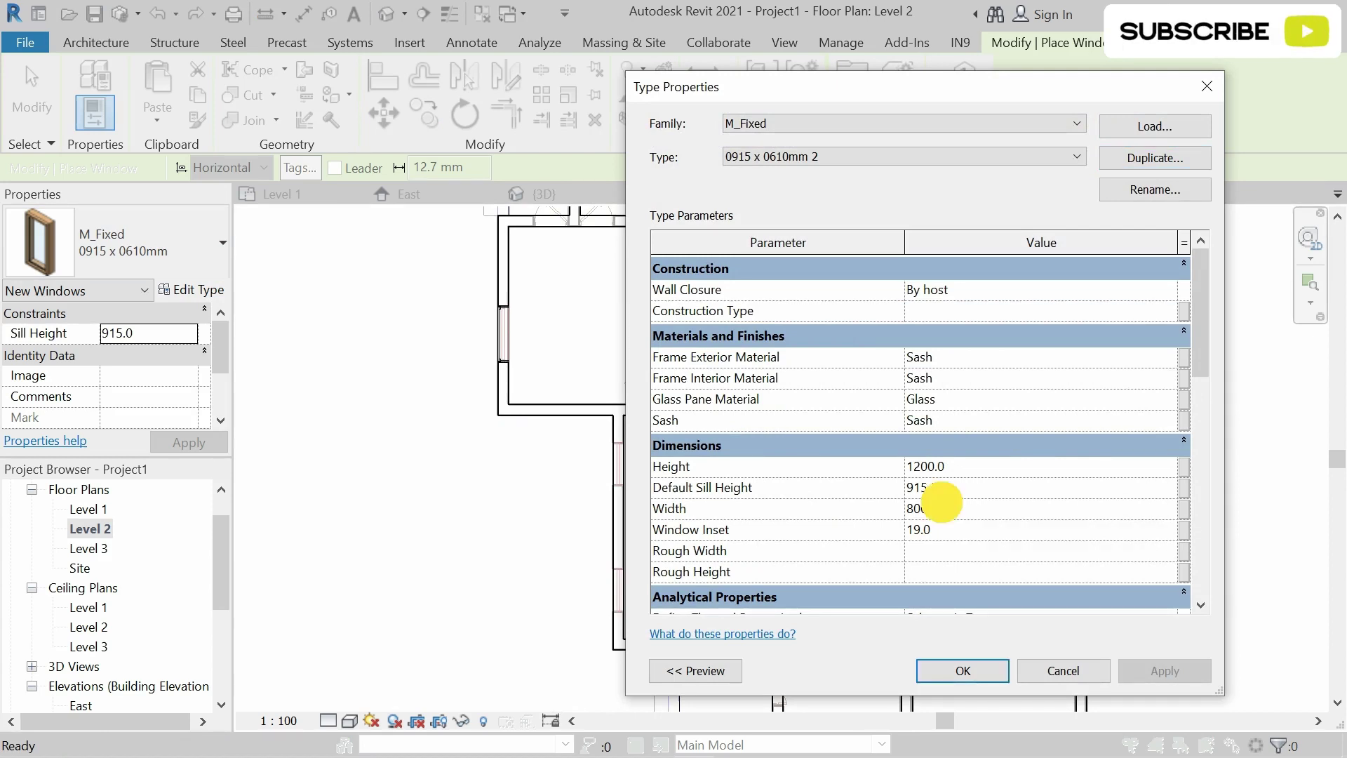
type("1500")
left_click(894, 497)
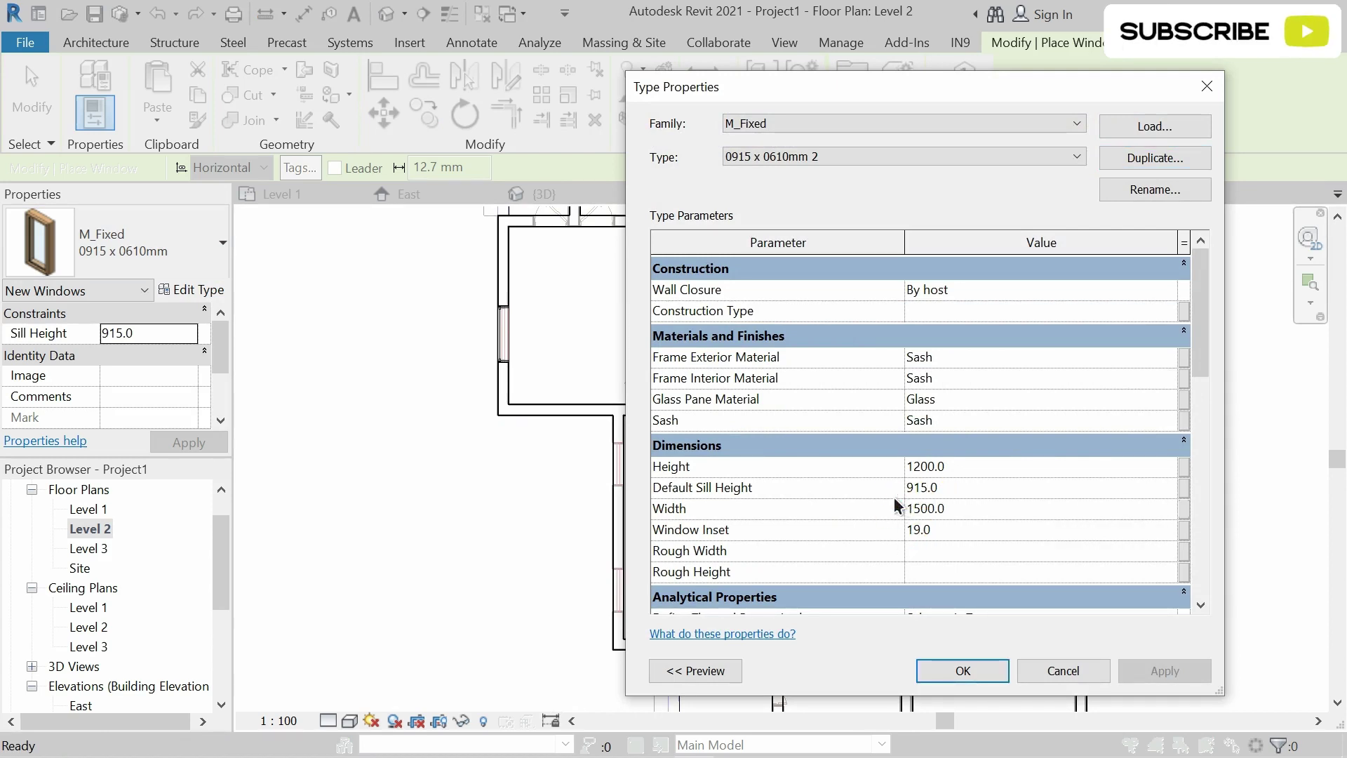
left_click(966, 671)
scroll(615, 474, "up", 3)
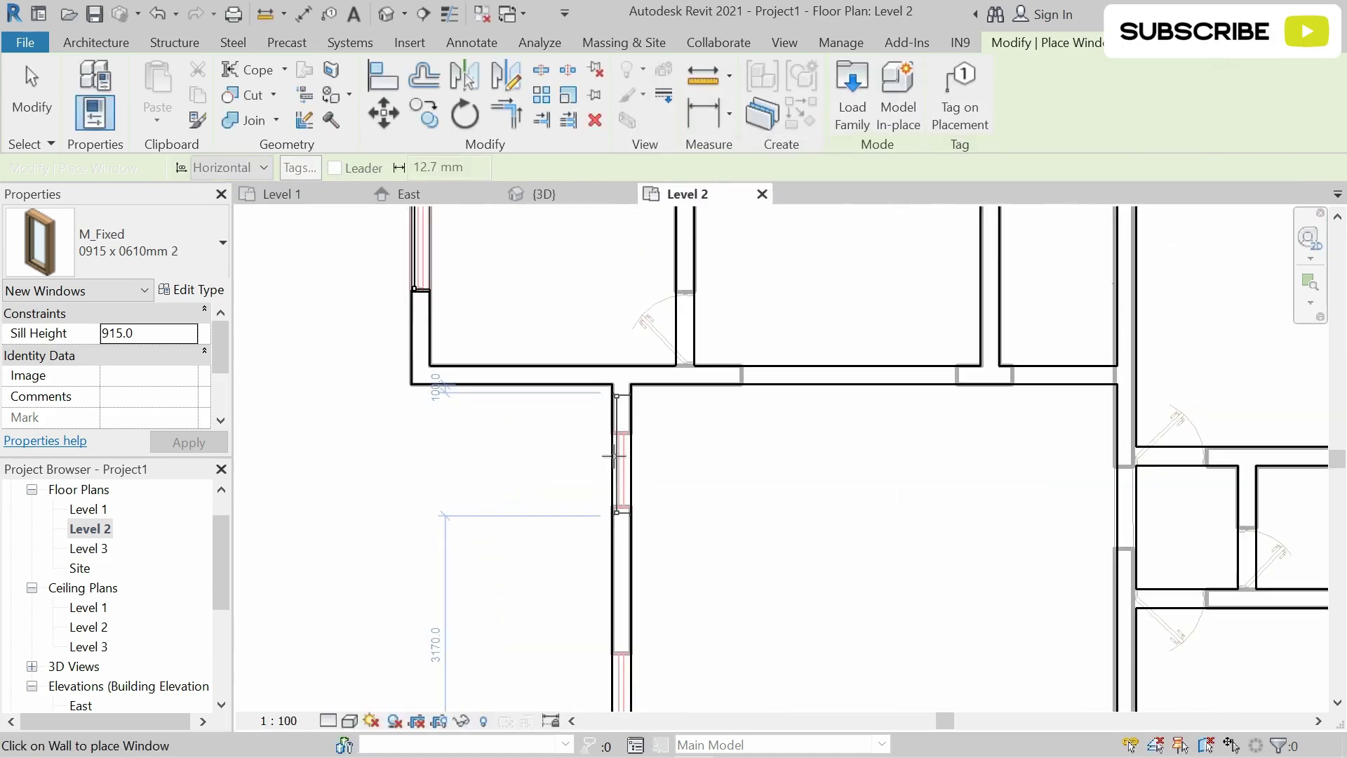
Set the 0915 x 0610mm 2 window type's width to 800 mm and its height to 1500 mm
left_click(186, 289)
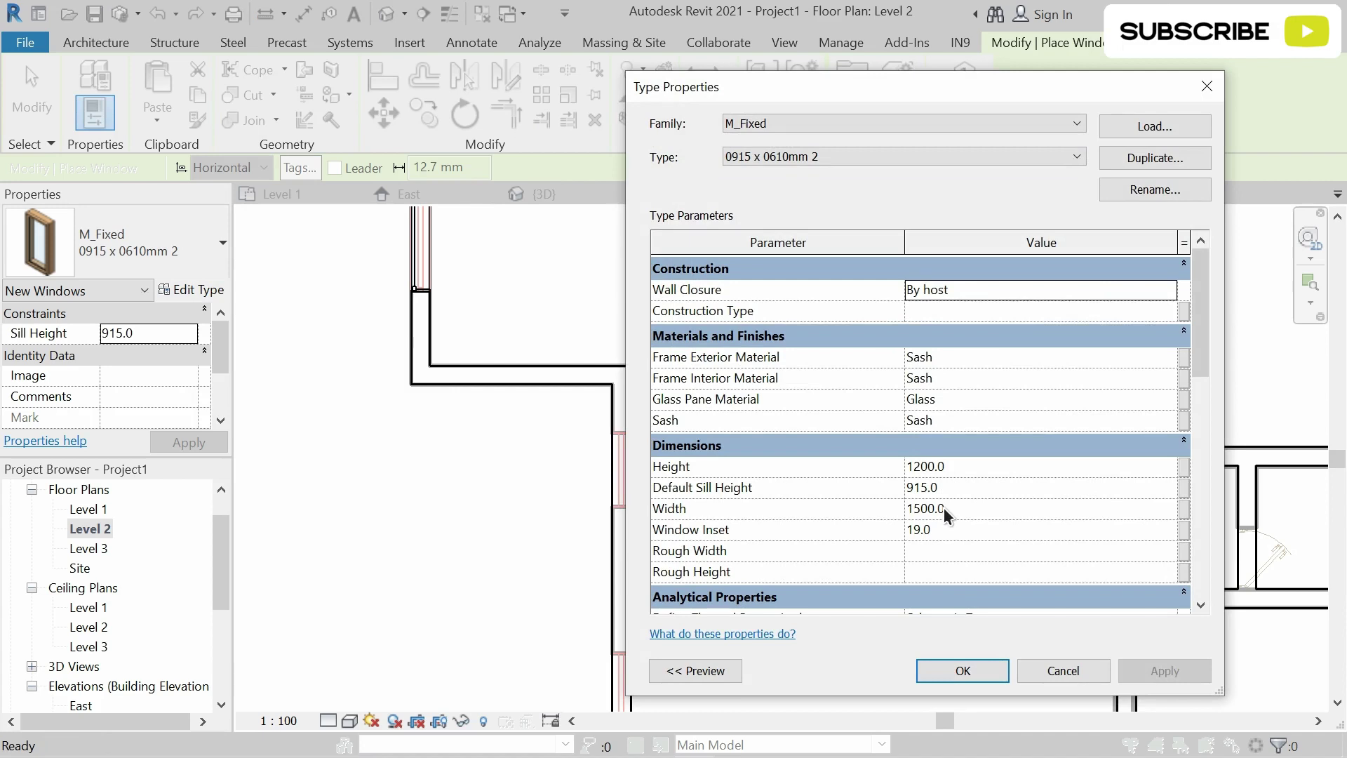
left_click(944, 507)
left_click_drag(944, 507, 897, 512)
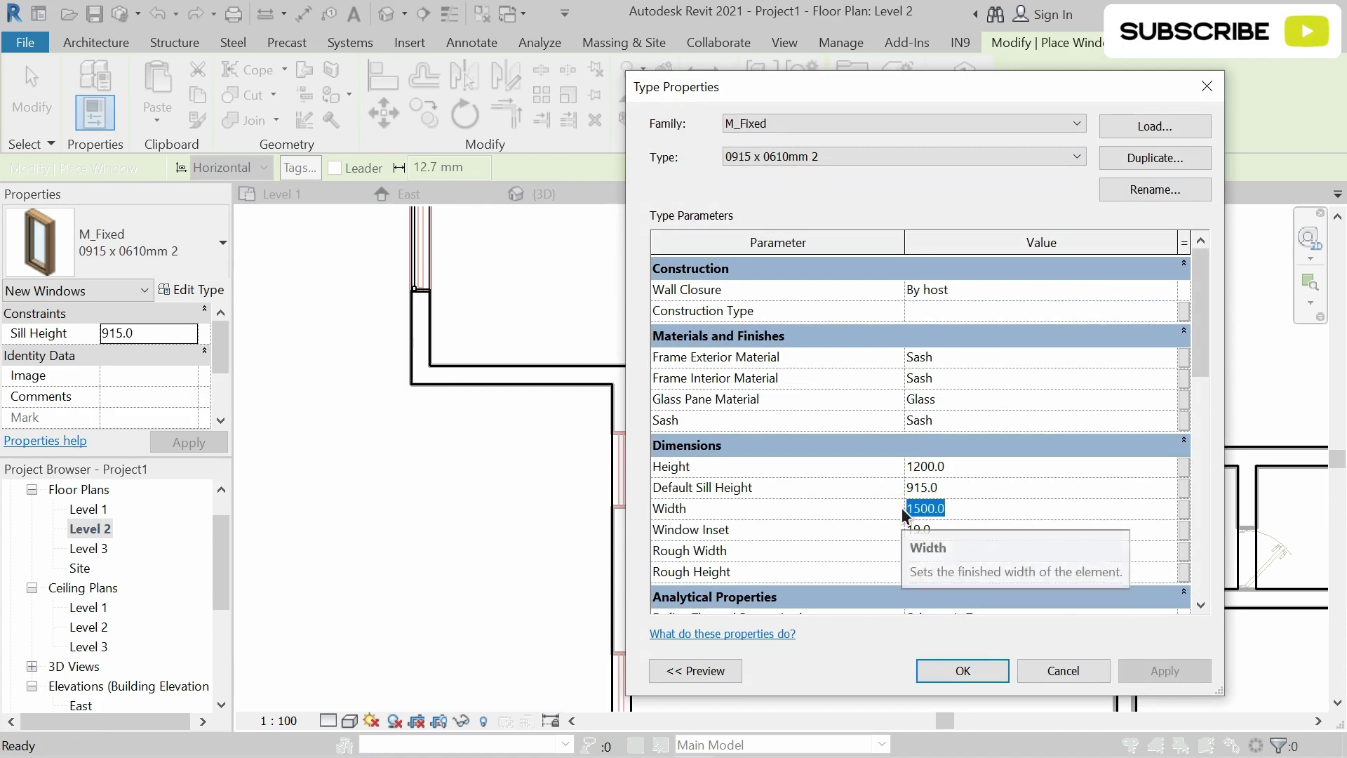
type("800")
left_click(952, 466)
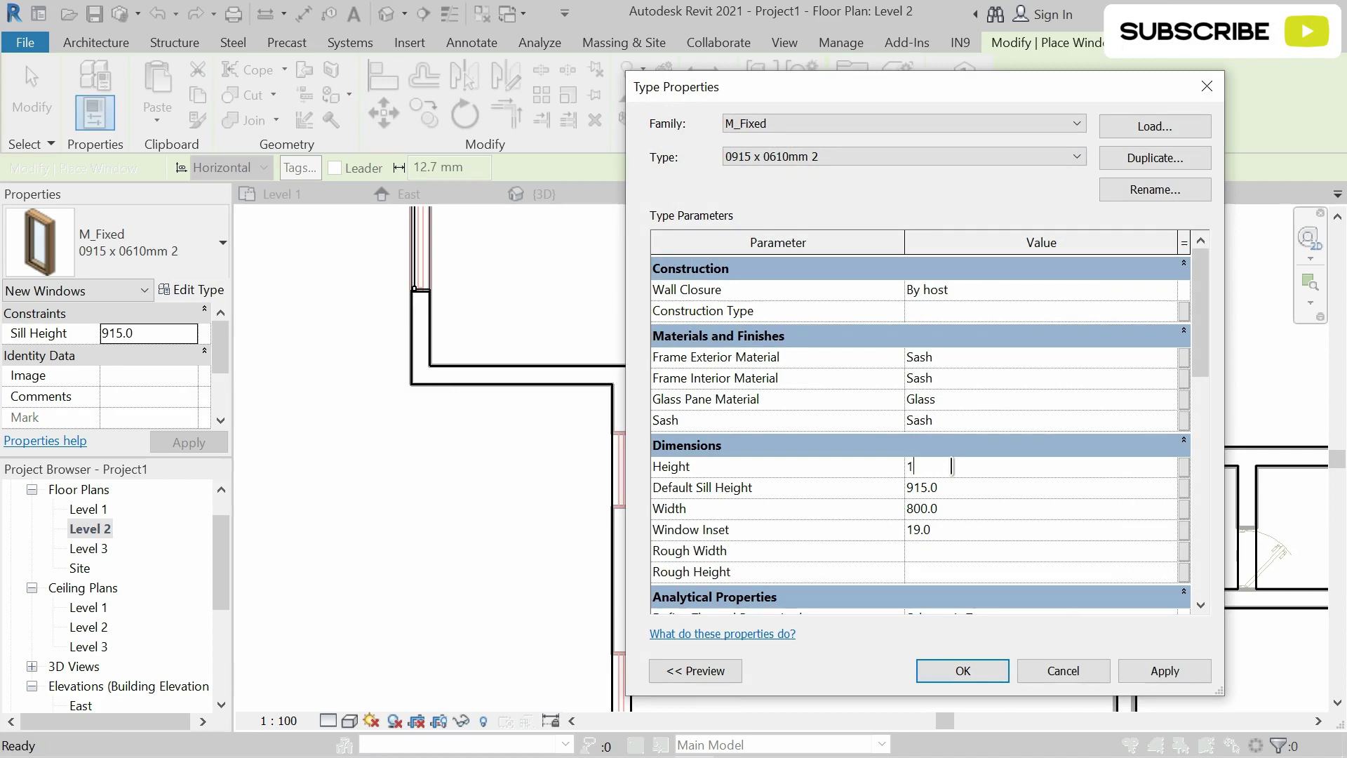
type("1500")
key("Return")
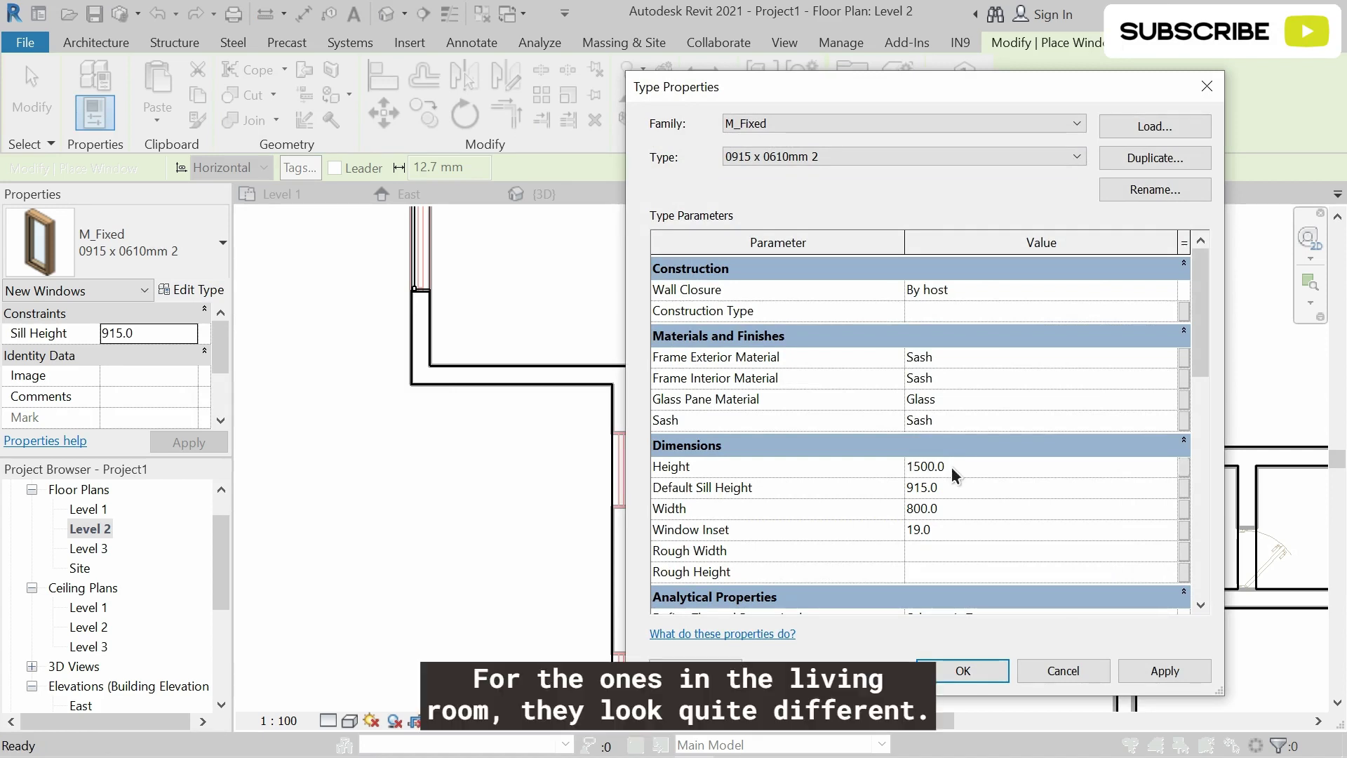
Set the 0915 x 0610mm 2 window type's width to 900 mm
left_click(961, 670)
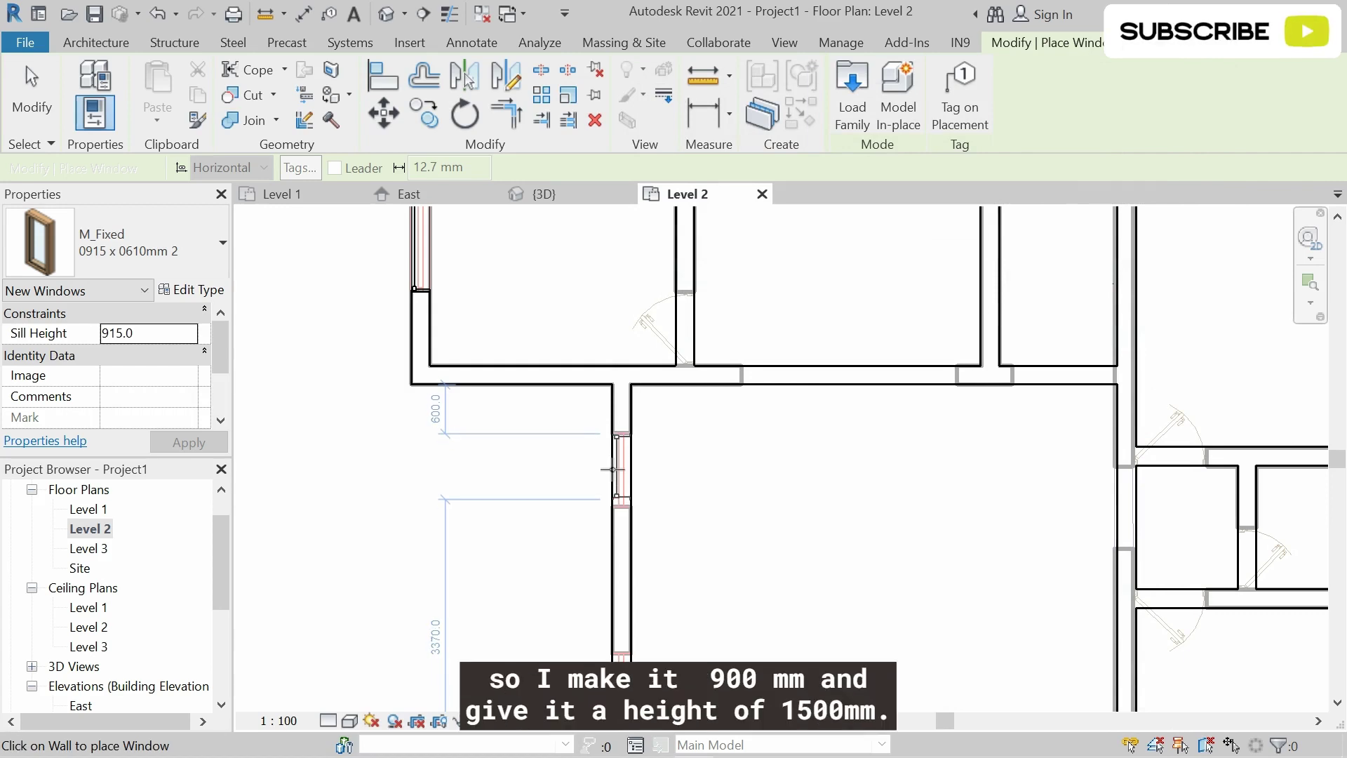
left_click(189, 289)
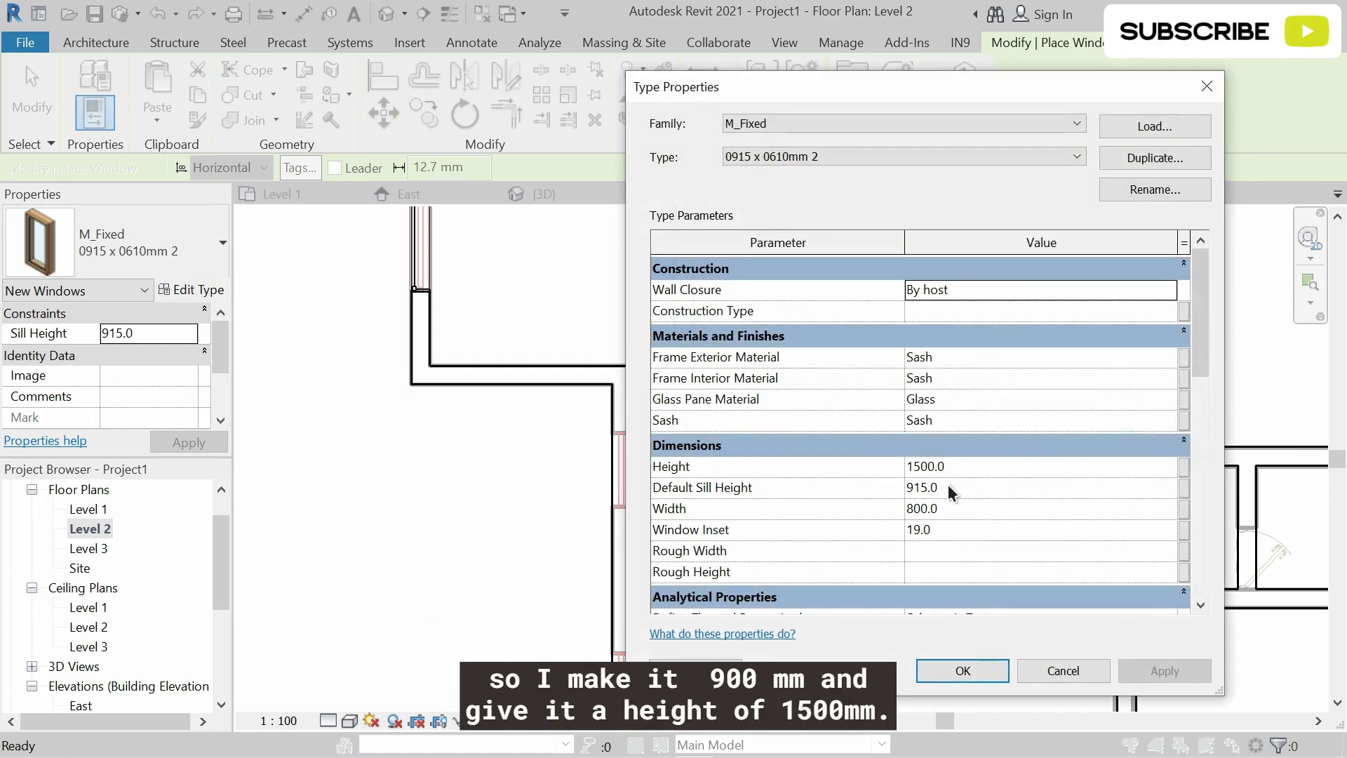
left_click(941, 505)
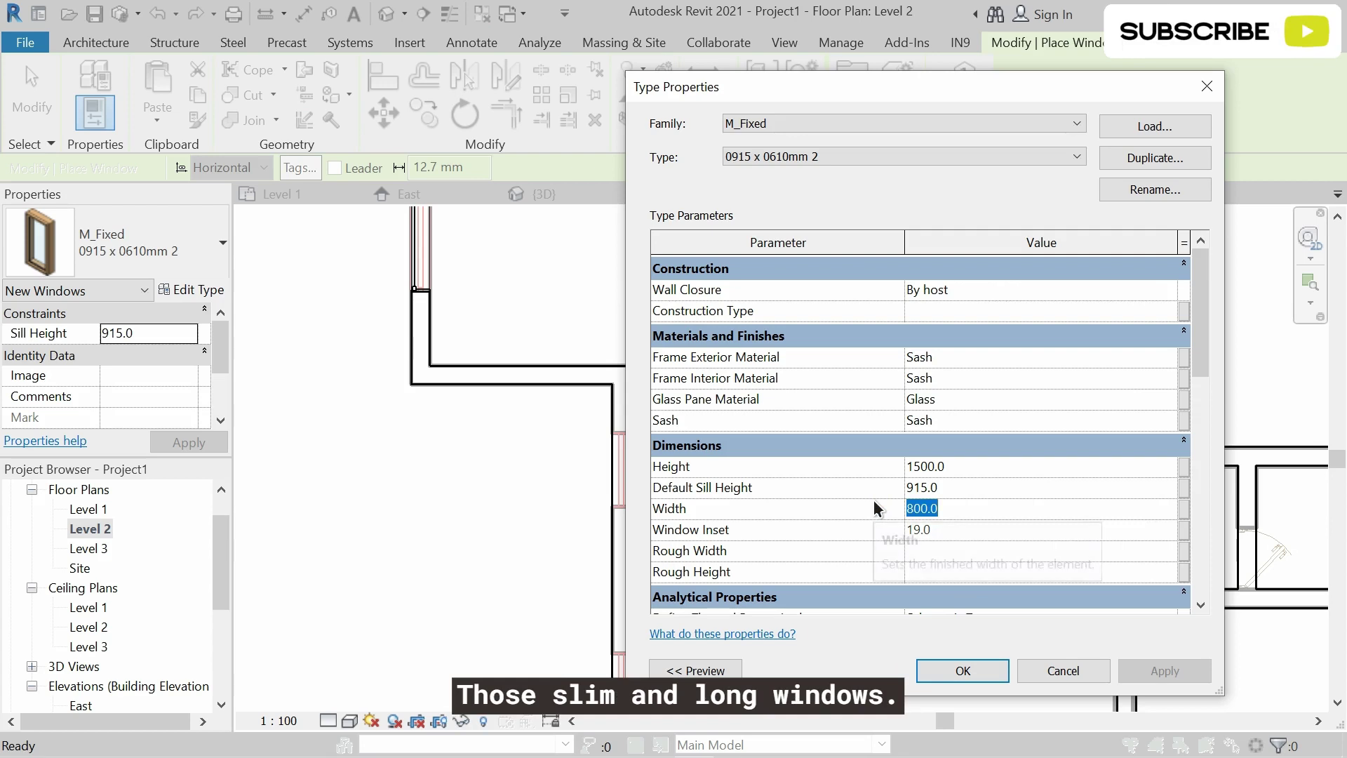
type("900.0")
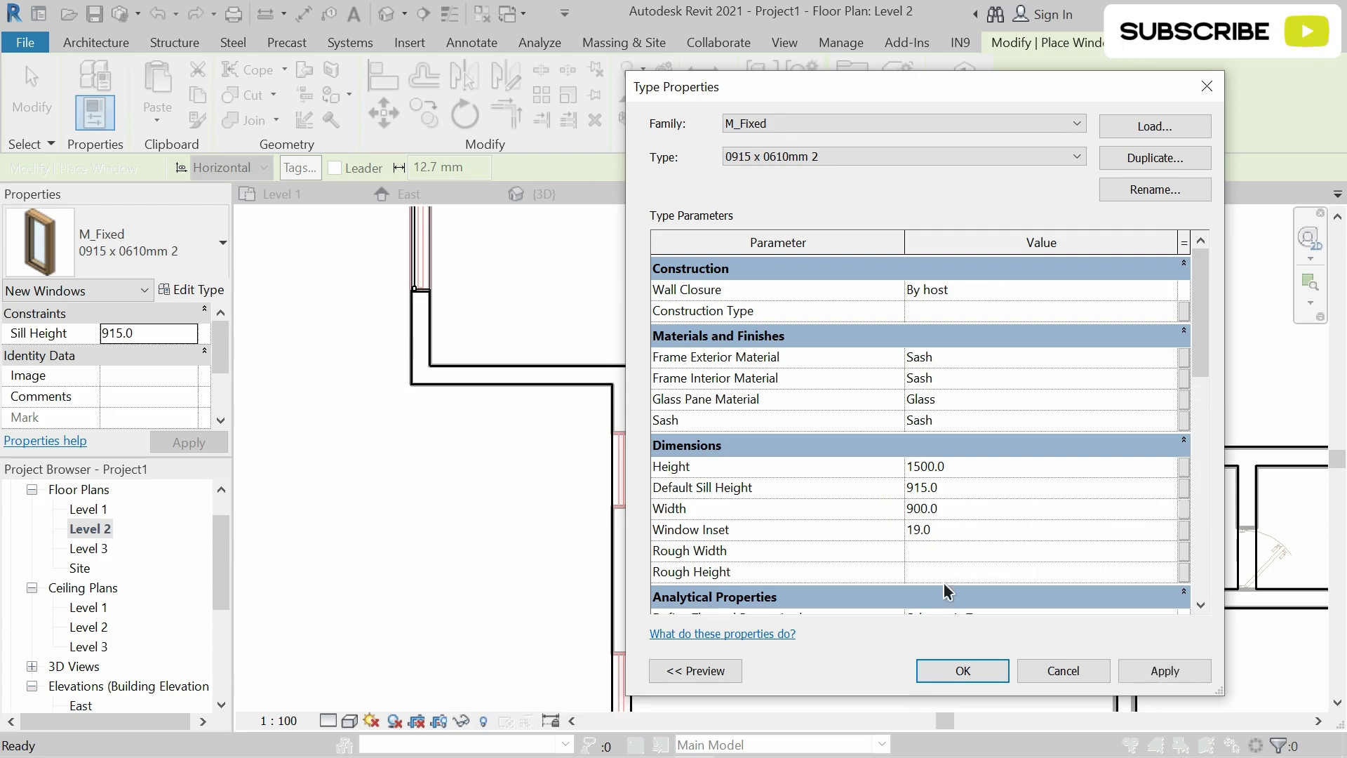
left_click(963, 670)
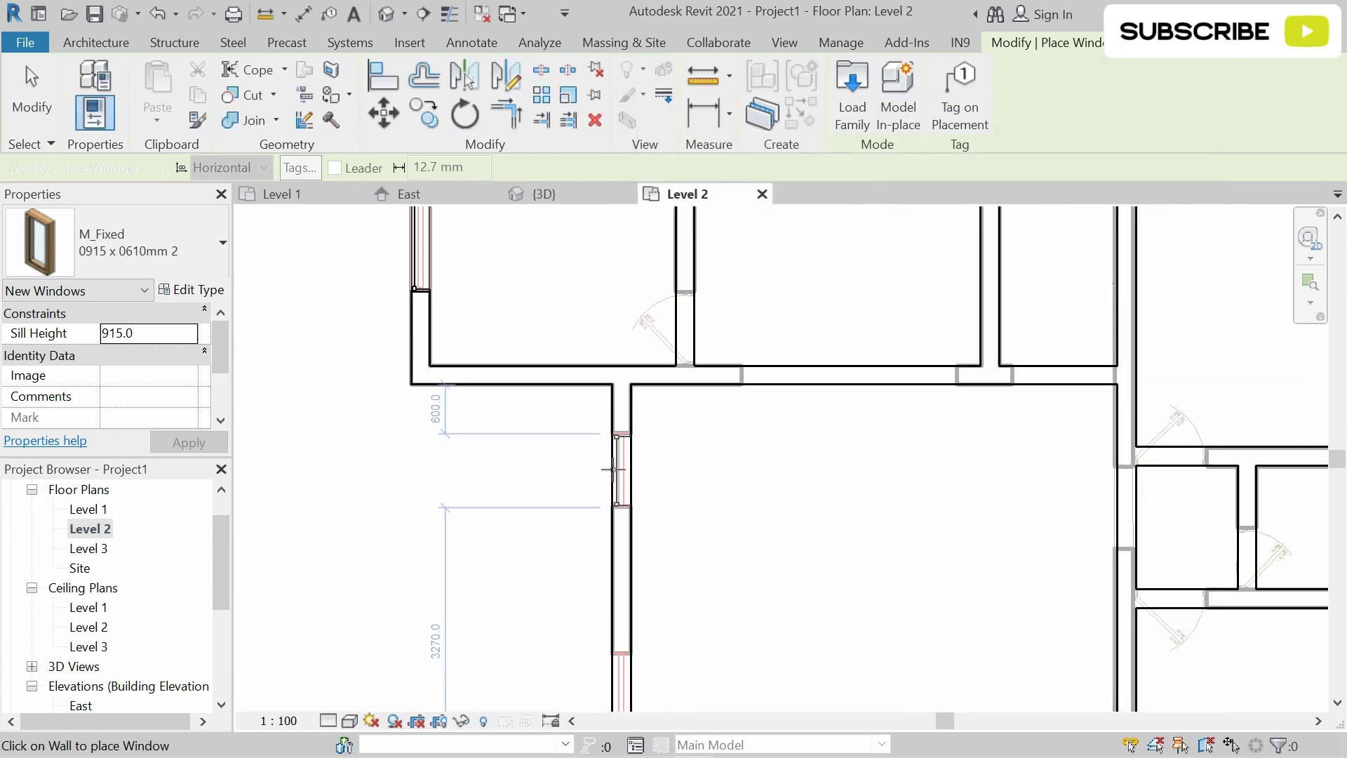
Place two 0915 x 0610mm 2 windows over the underlay openings in the large central room's left wall
left_click(613, 470)
middle_click_drag(648, 558, 704, 391)
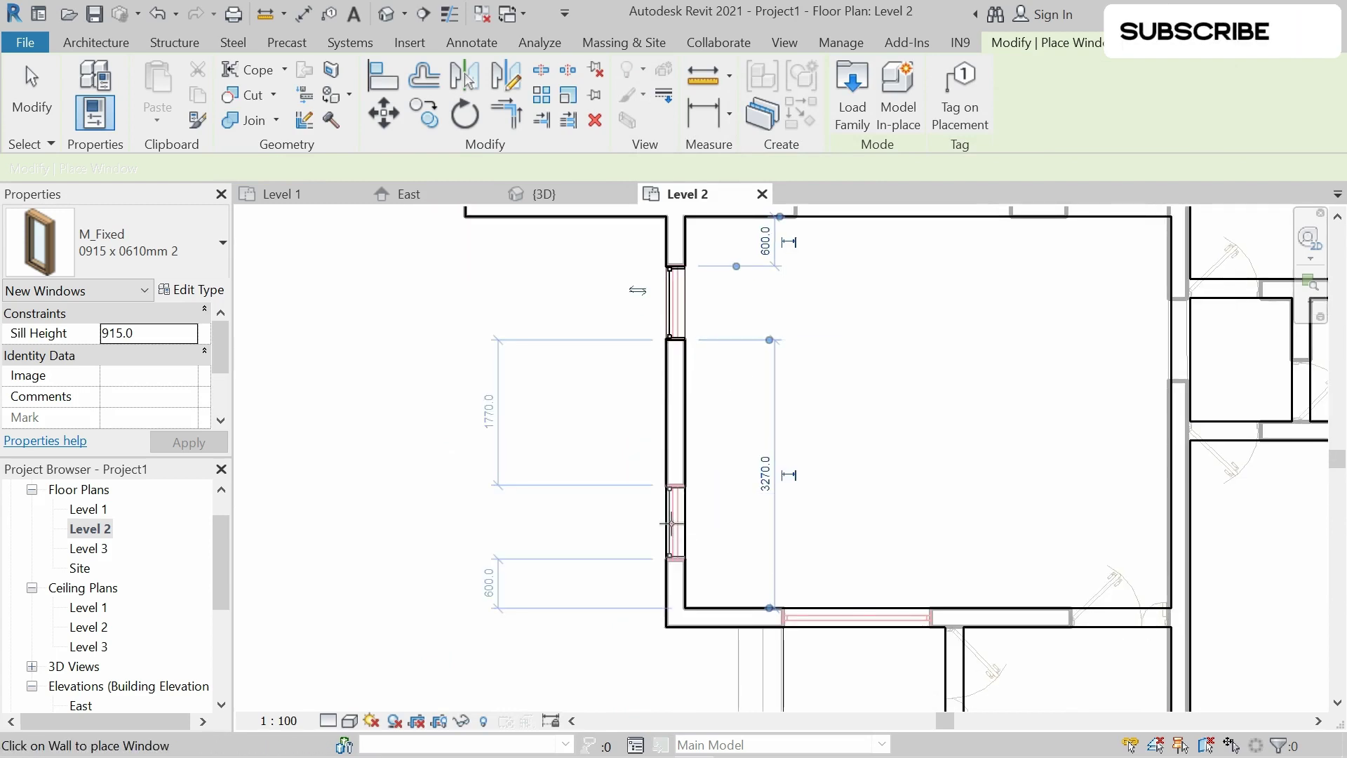
left_click(672, 520)
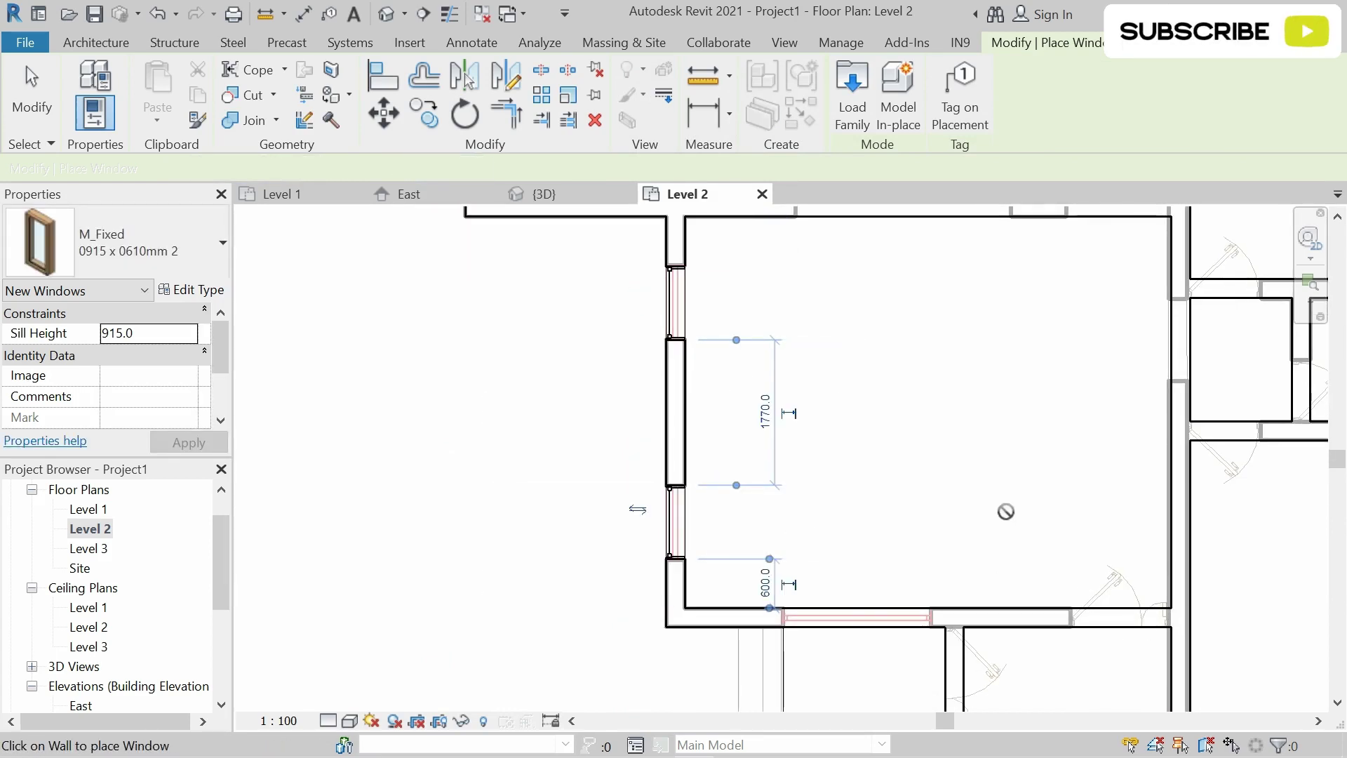
Measure the width of the wide underlay window opening in the large central room's bottom wall
middle_click_drag(1016, 457, 778, 471)
middle_click_drag(1113, 511, 1181, 395)
middle_click_drag(1013, 374, 1114, 412)
middle_click_drag(998, 428, 888, 398)
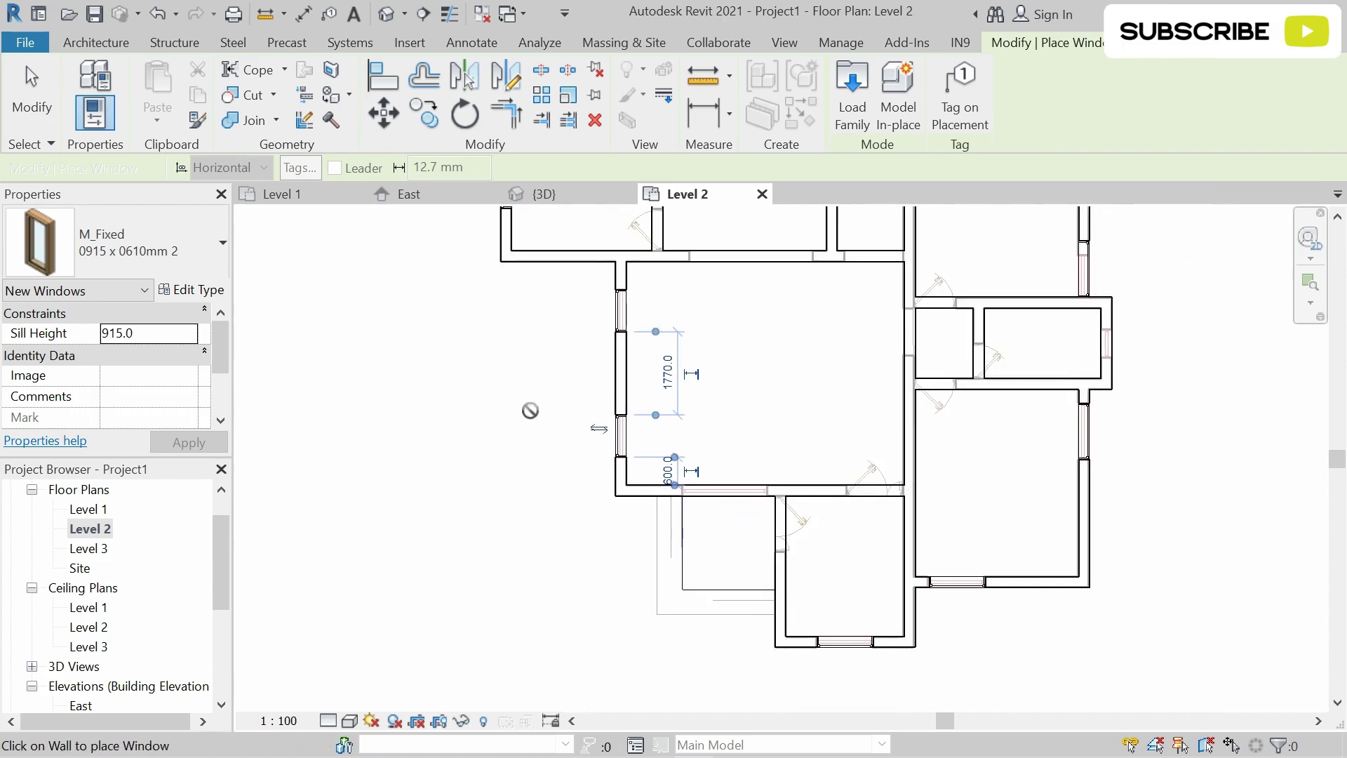
left_click(191, 290)
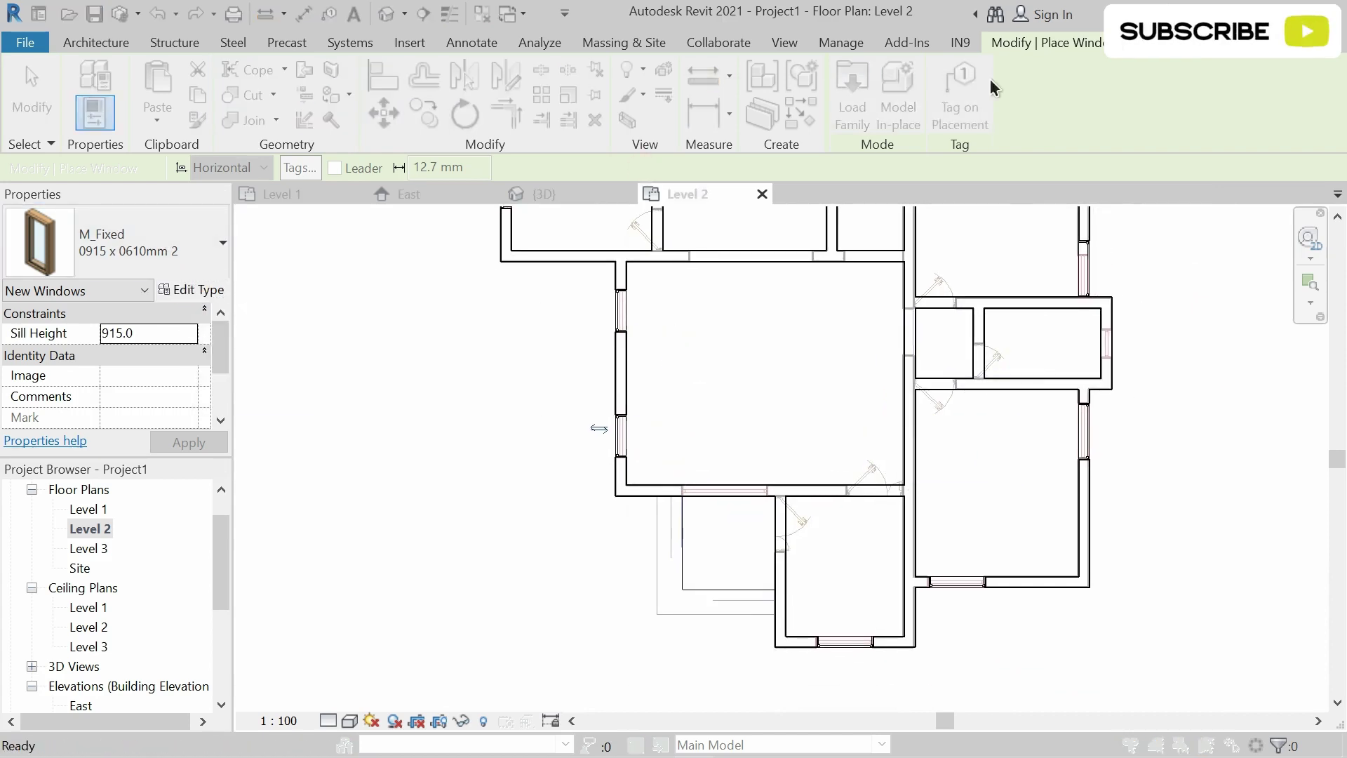
left_click(1206, 86)
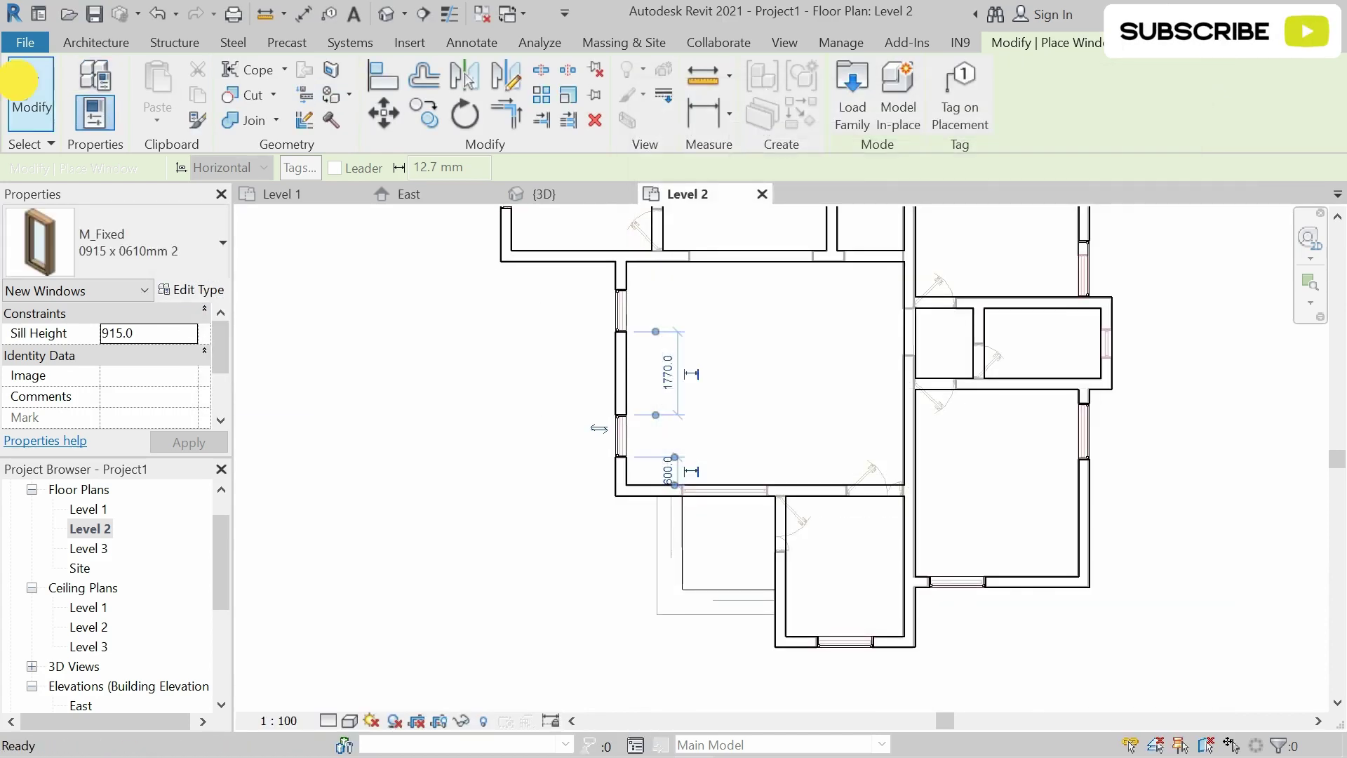
left_click(19, 81)
left_click(656, 489)
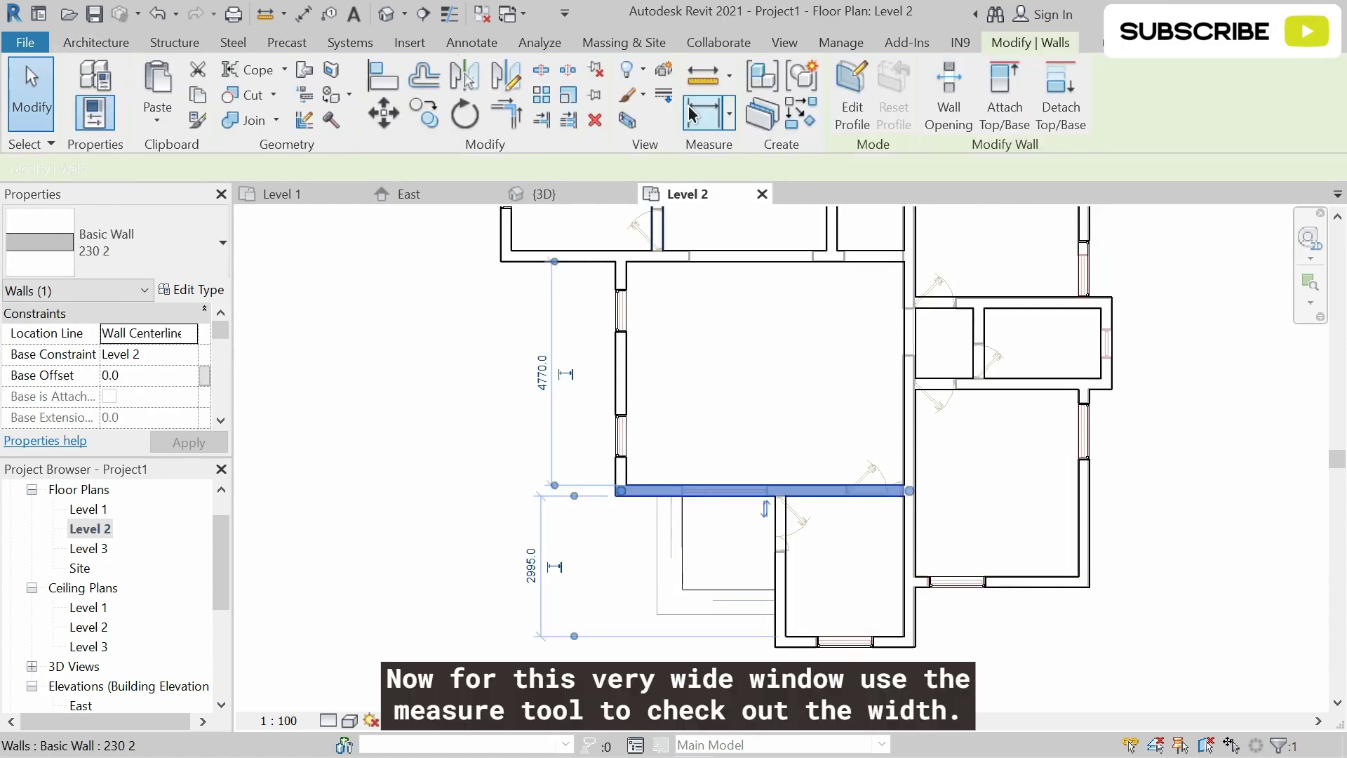
scroll(715, 499, "up", 2)
left_click(658, 498)
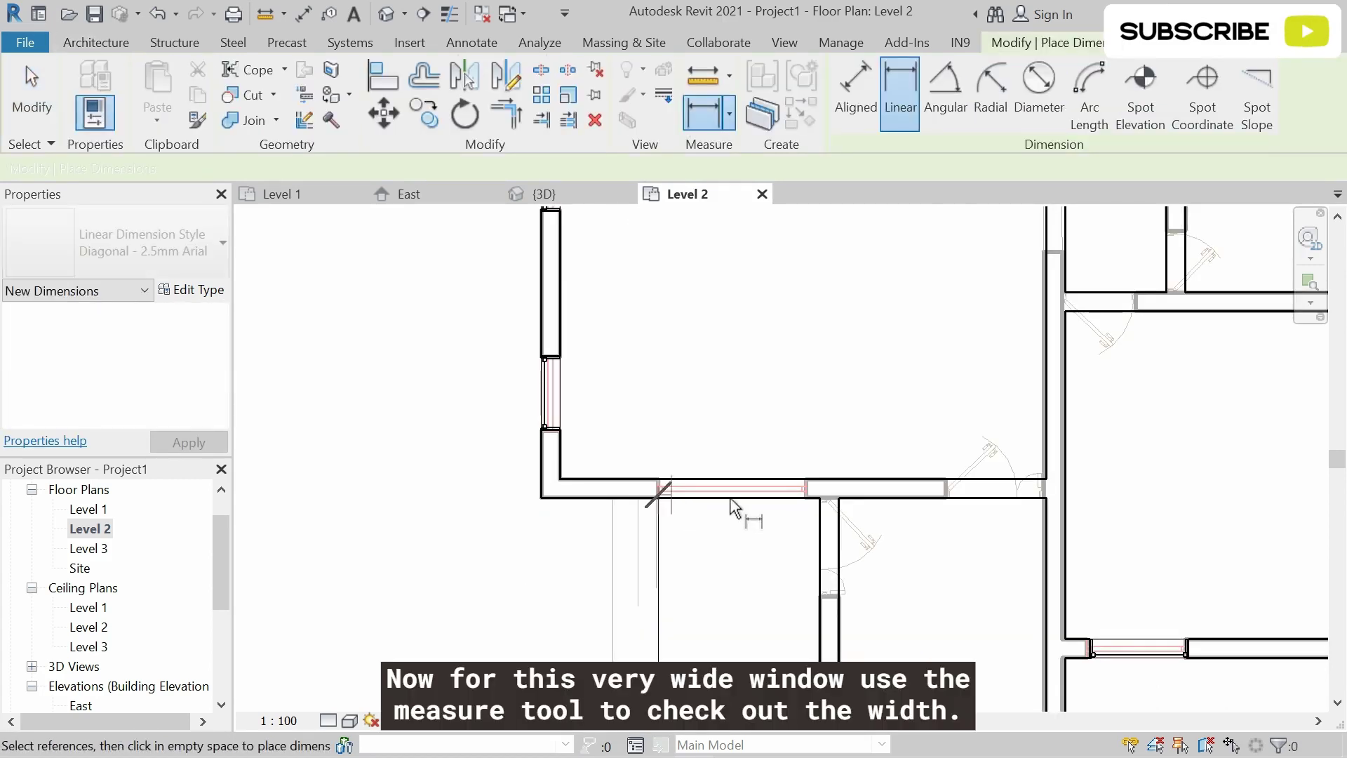
left_click(806, 498)
key("Escape")
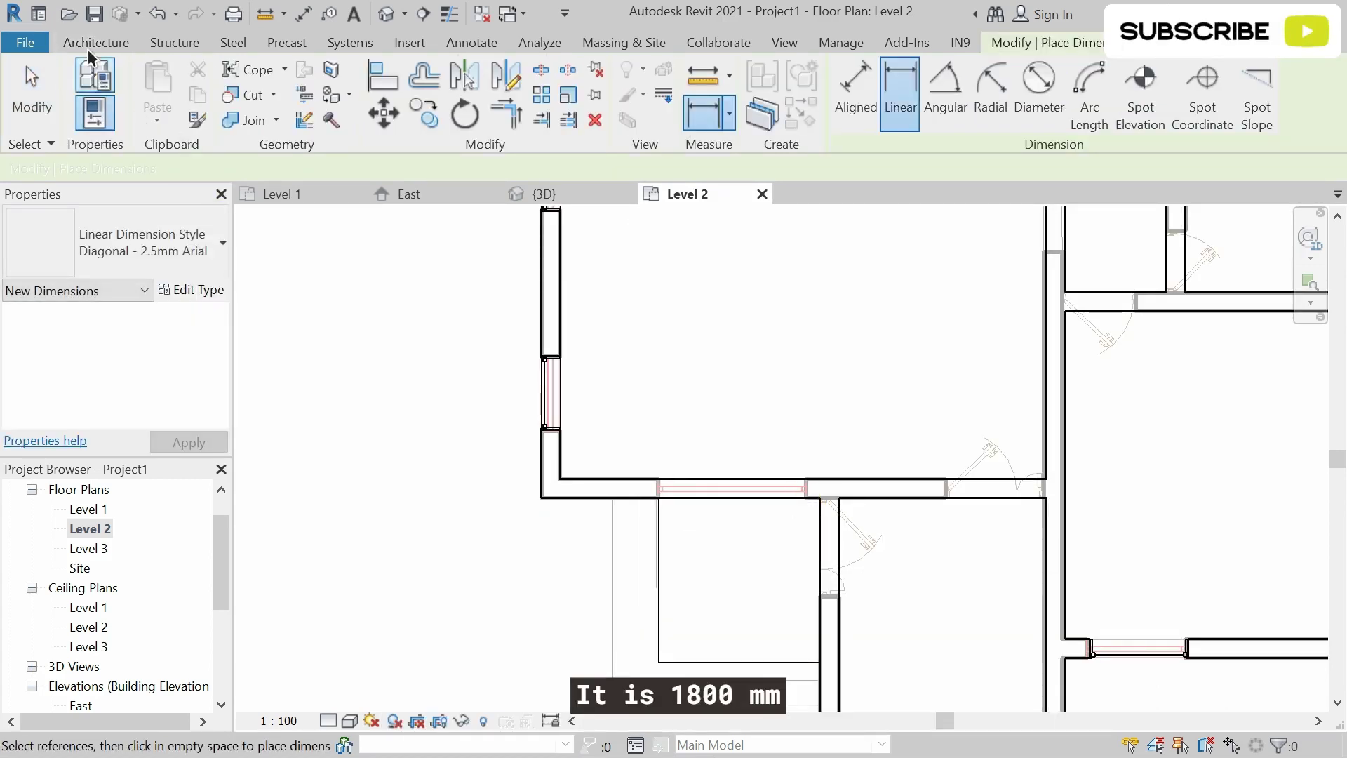
Duplicate the 0915 x 0610mm 2 window type as "1800" for the wide opening in the central room's bottom wall
left_click(95, 43)
left_click(190, 69)
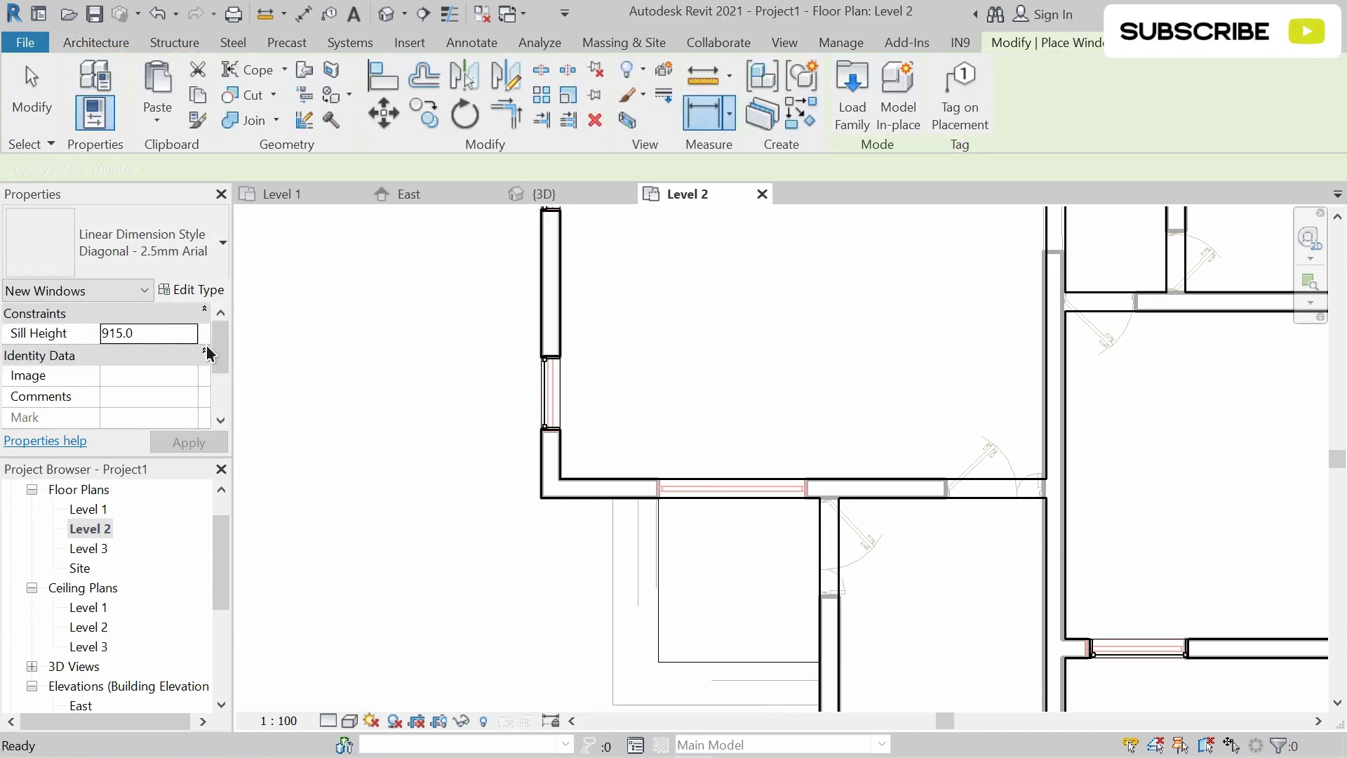
left_click(194, 290)
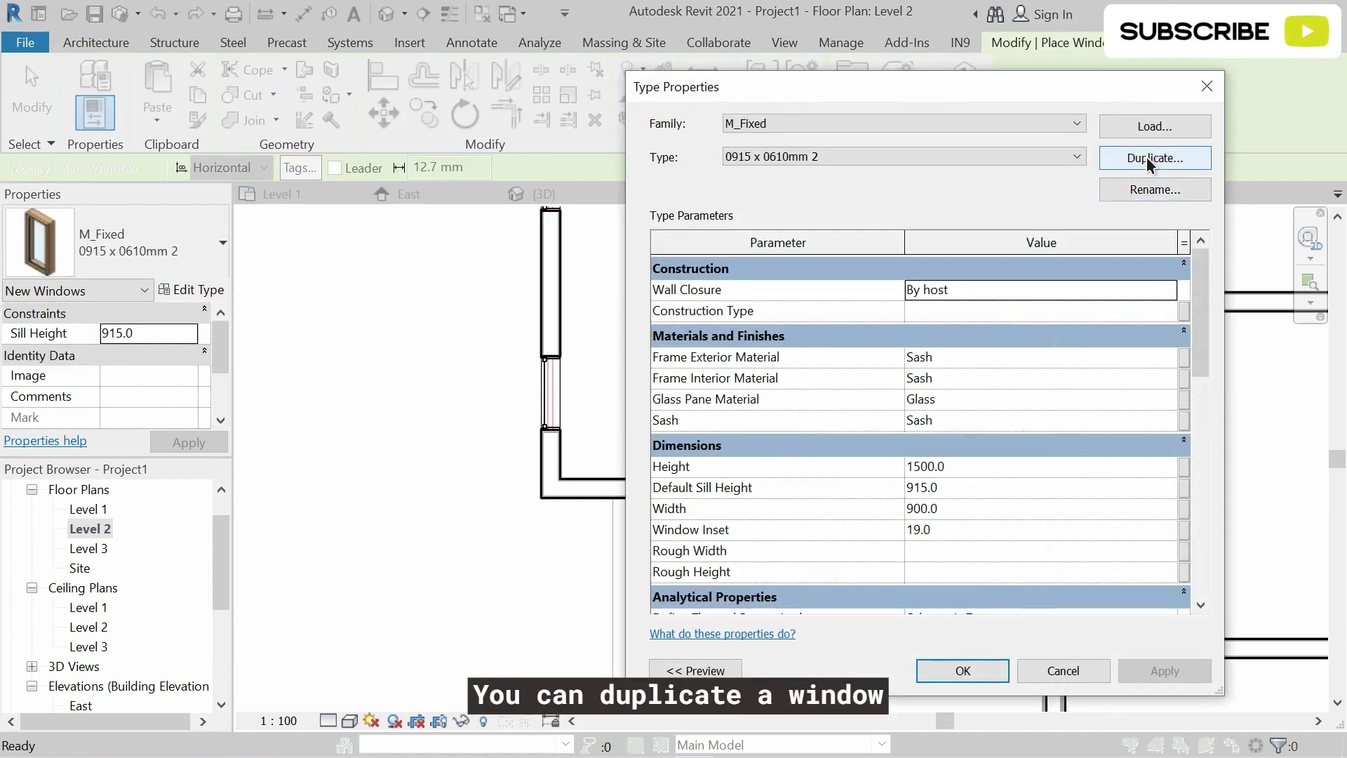
left_click(1148, 159)
type("180")
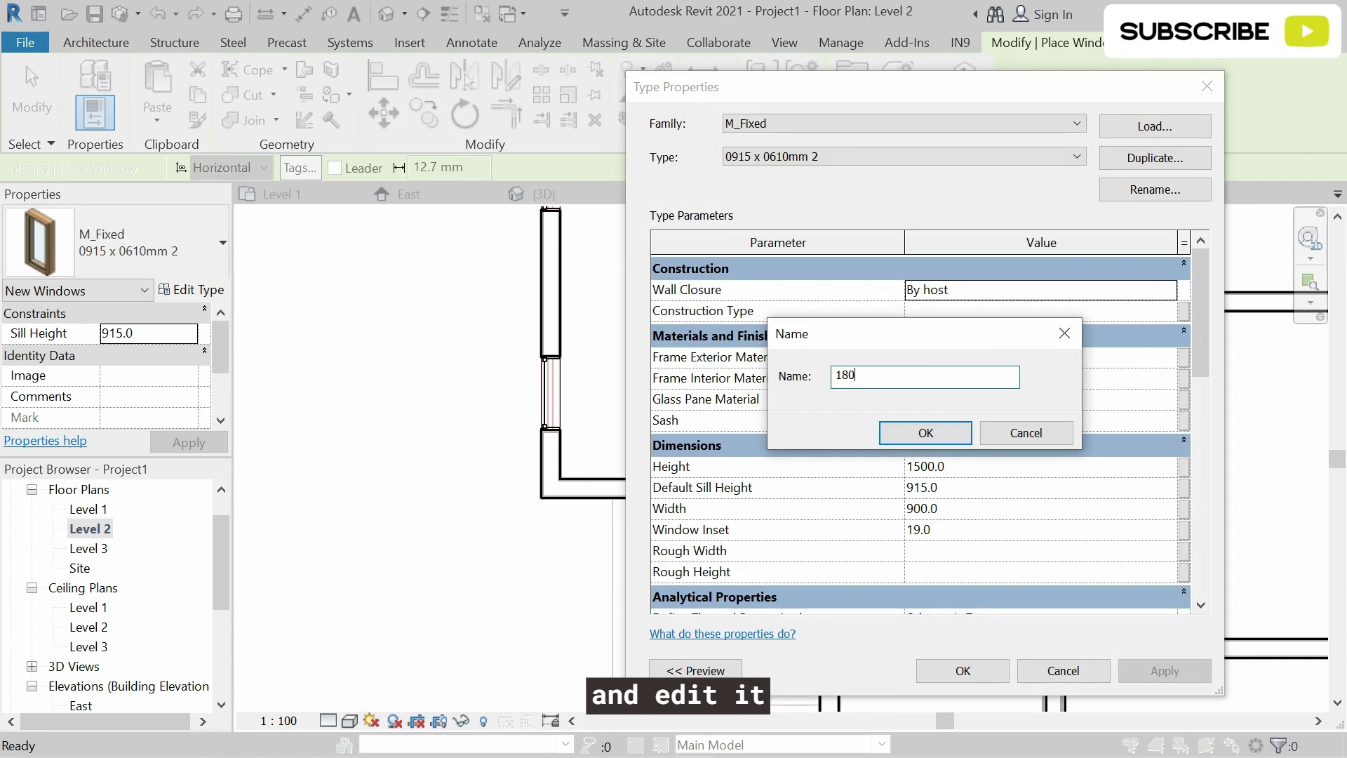
type("0")
key("Return")
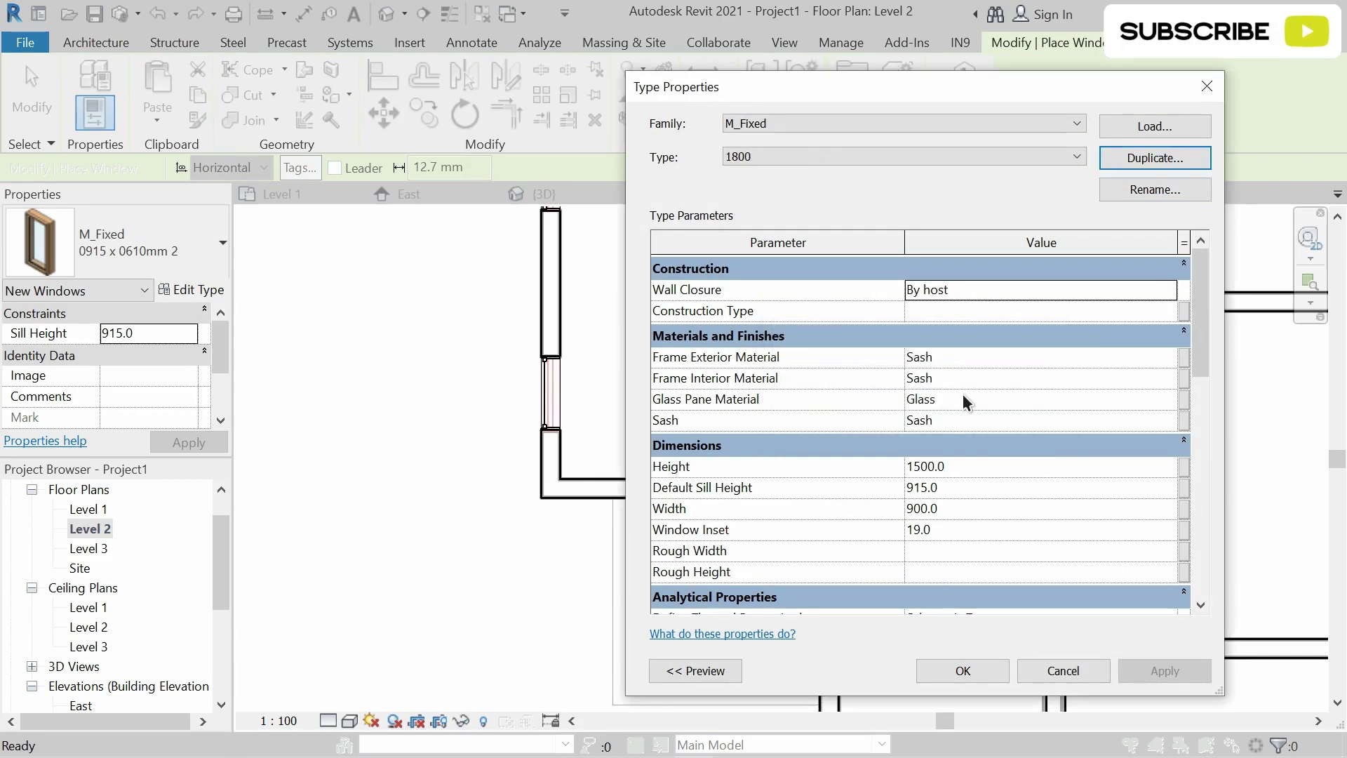
Set the 1800 window type's width to 1800 mm and place it over the wide opening in the central room's bottom wall
left_click(961, 506)
type("1800")
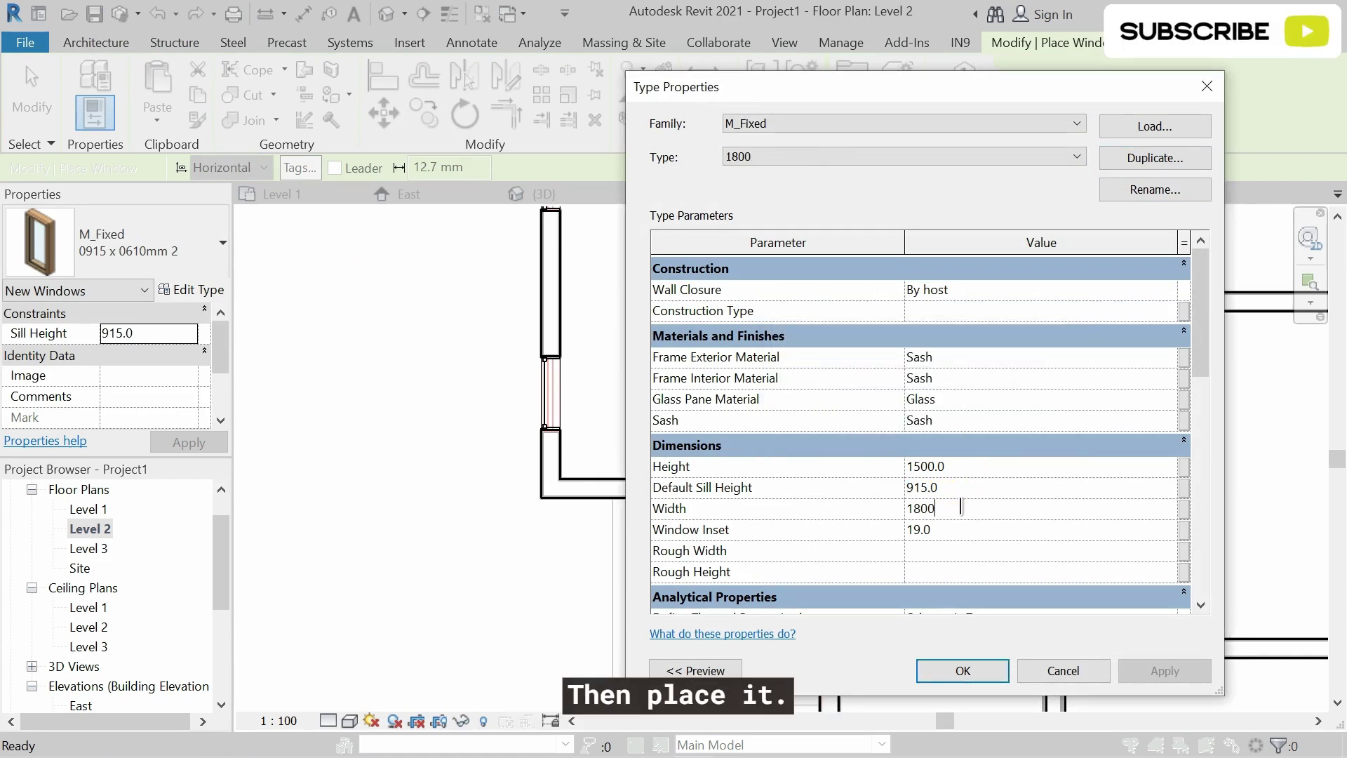
left_click(971, 673)
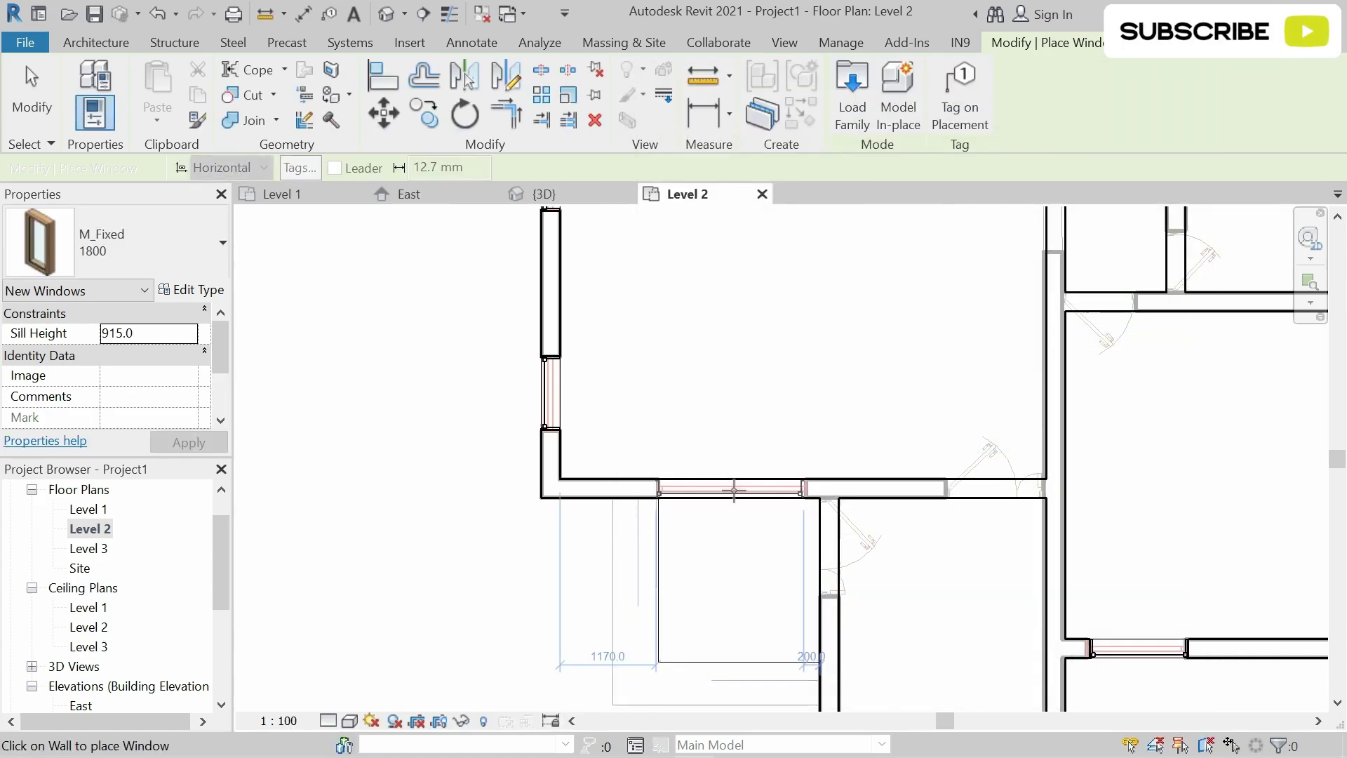
left_click(734, 488)
Place an M_Fixed 0610 x 0610mm window over the underlay opening in the small upper-left room's top wall
scroll(849, 491, "down", 2)
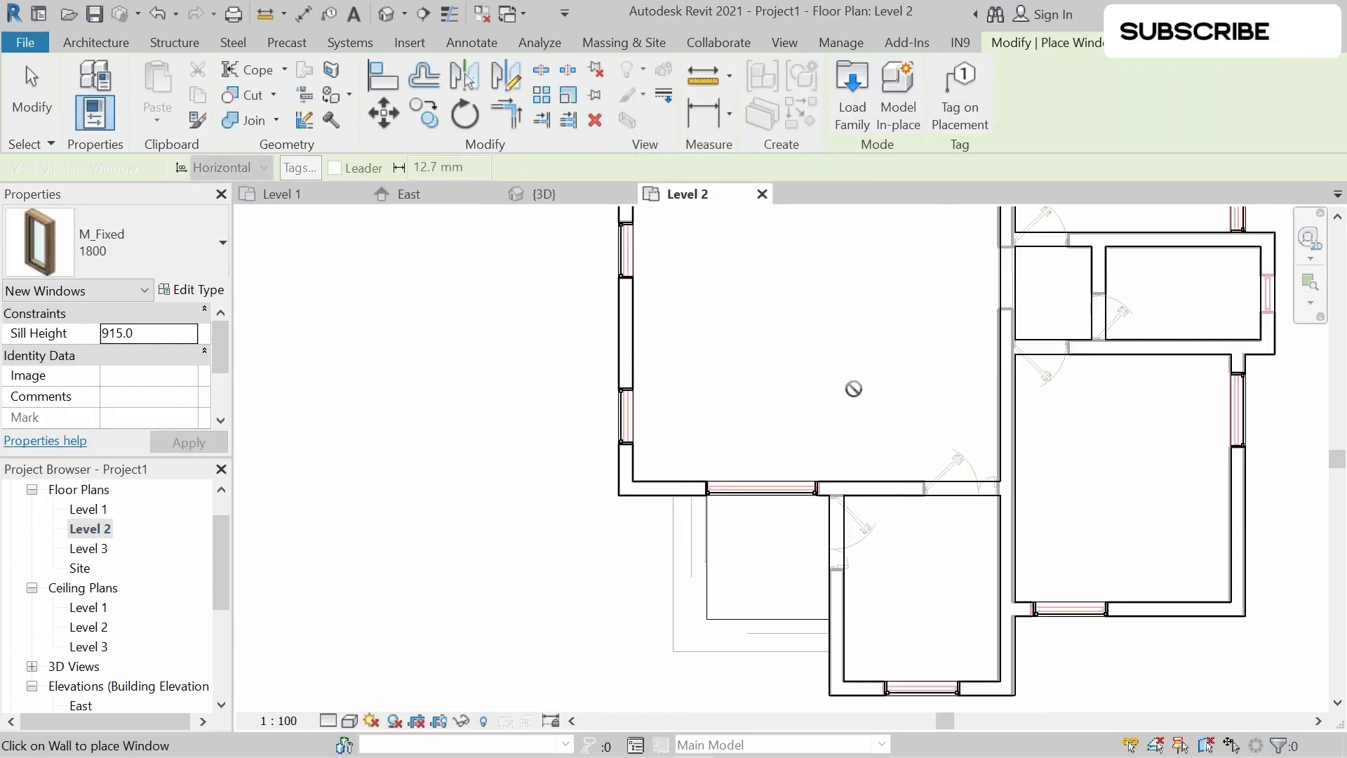
scroll(853, 338, "down", 1)
middle_click_drag(850, 342, 836, 505)
scroll(837, 504, "down", 2)
middle_click_drag(739, 391, 771, 533)
scroll(771, 534, "down", 1)
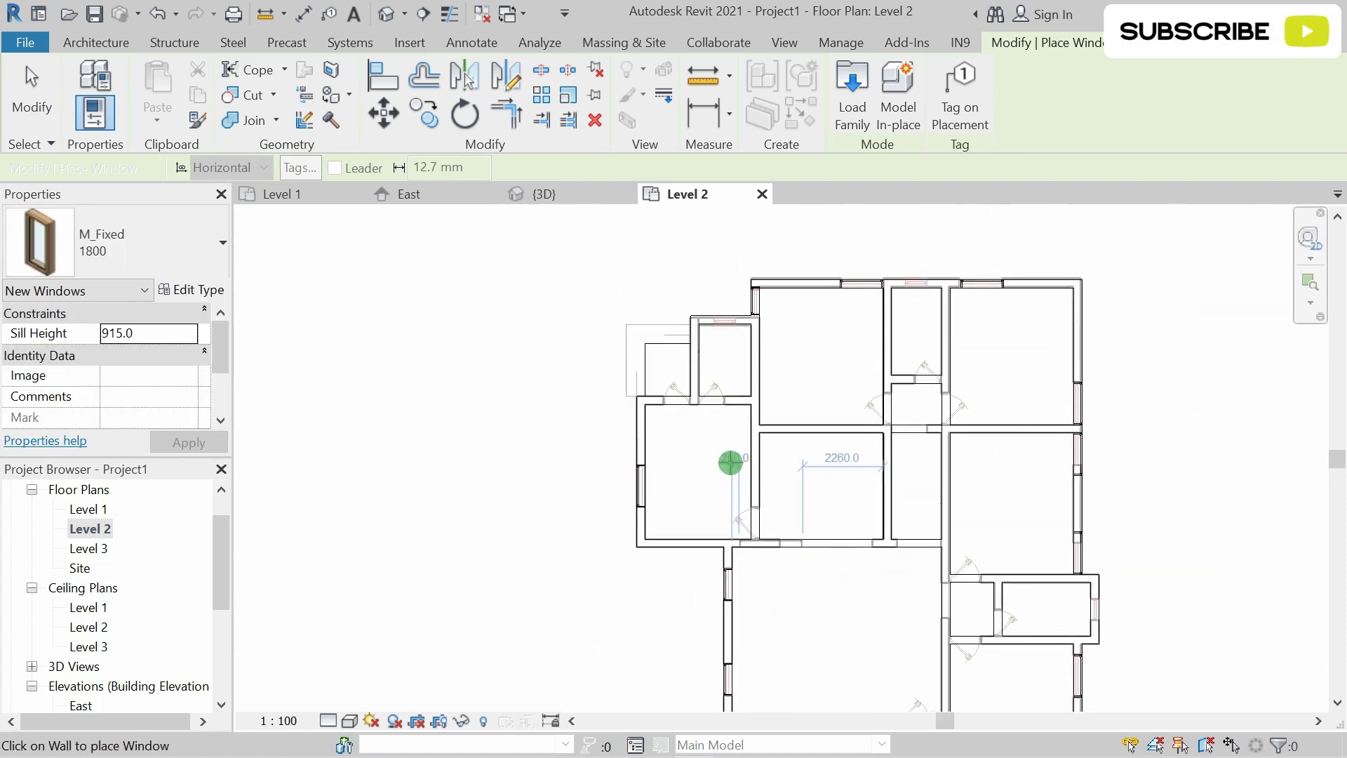
left_click(223, 244)
left_click(374, 333)
key("Escape")
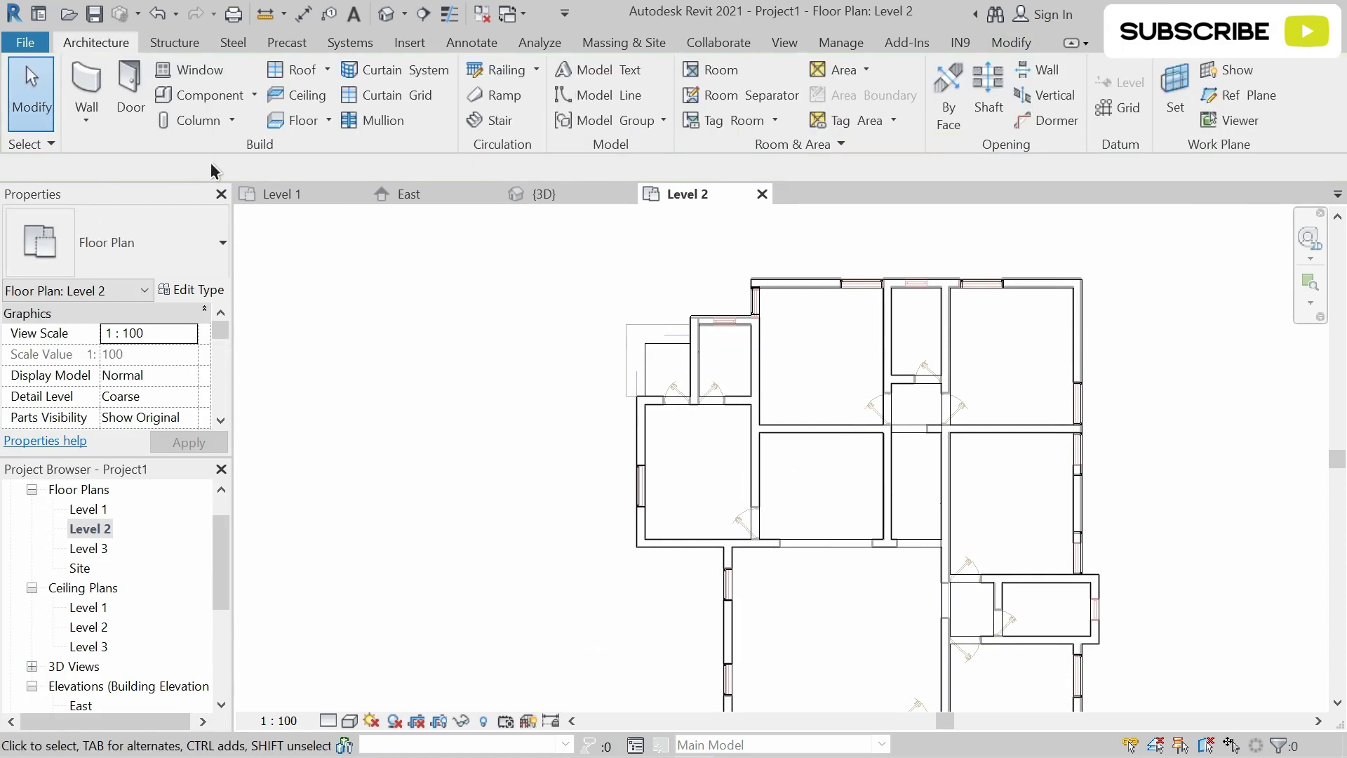
left_click(223, 244)
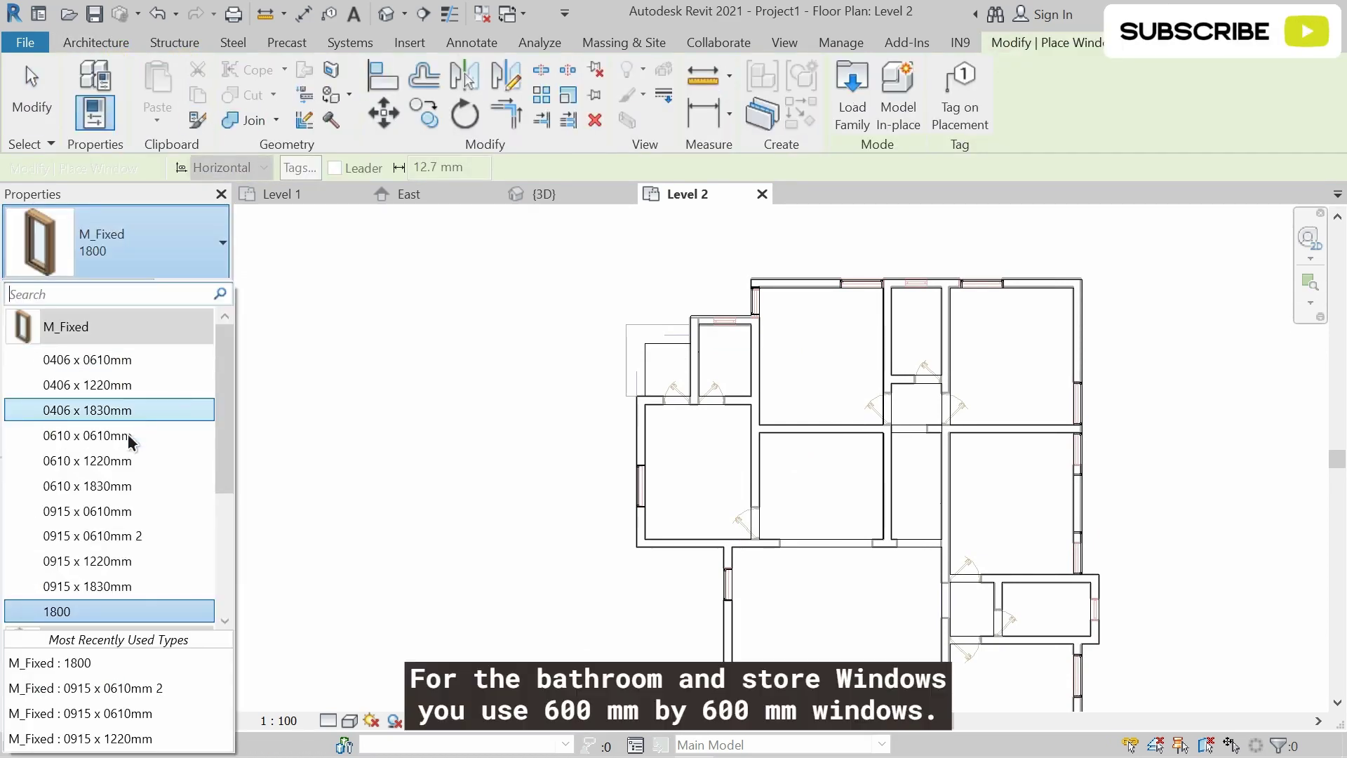
left_click(105, 436)
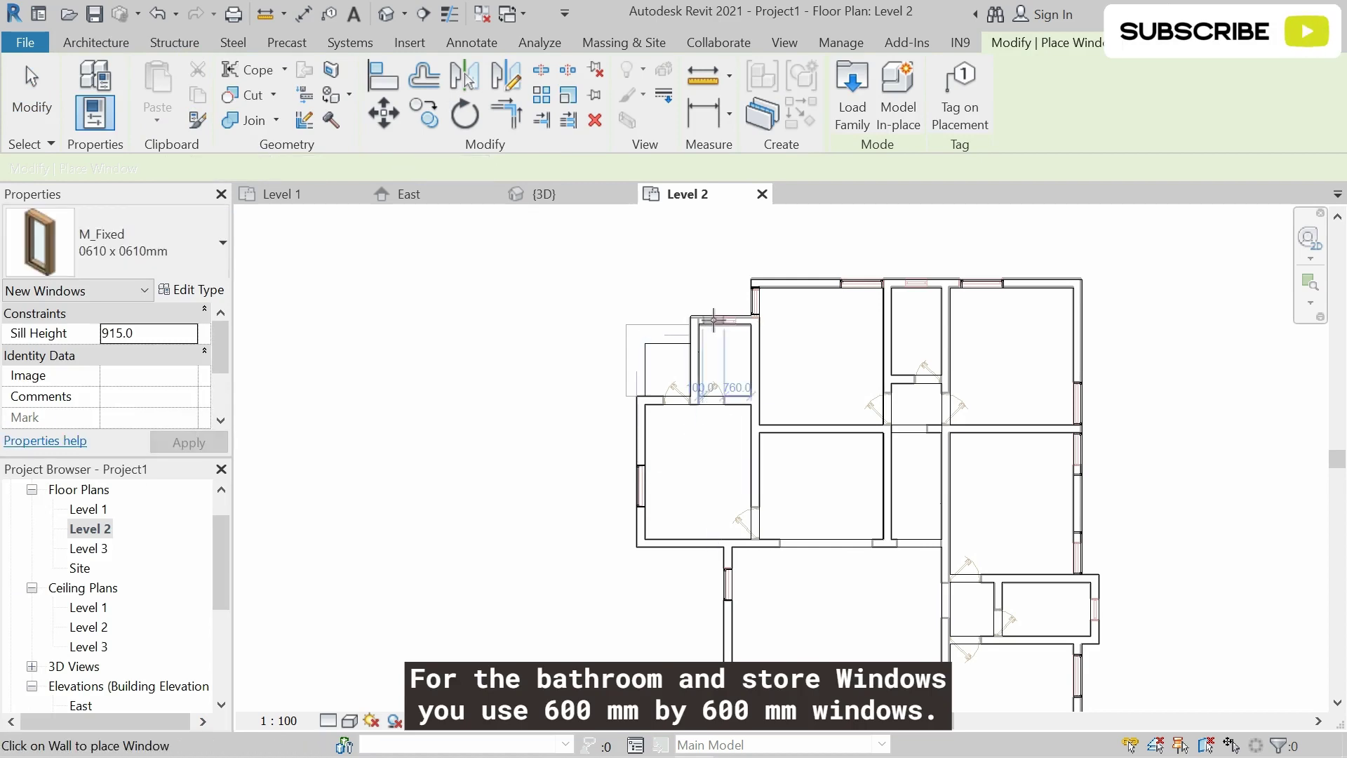
scroll(713, 320, "up", 3)
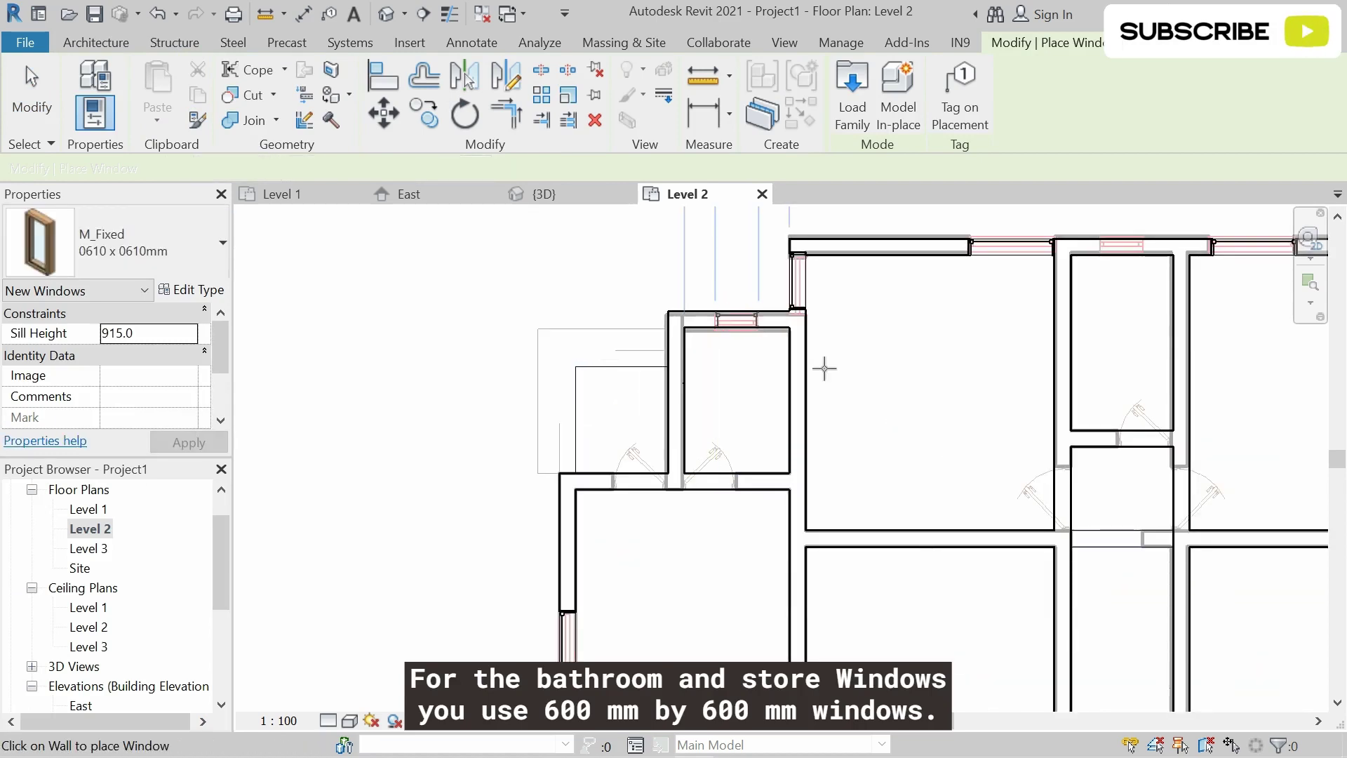
Place a 0610 x 0610mm window over the opening in the outer wall of the small room projecting from the house's right side
scroll(884, 400, "down", 2)
middle_click_drag(946, 436, 565, 344)
scroll(880, 463, "down", 3)
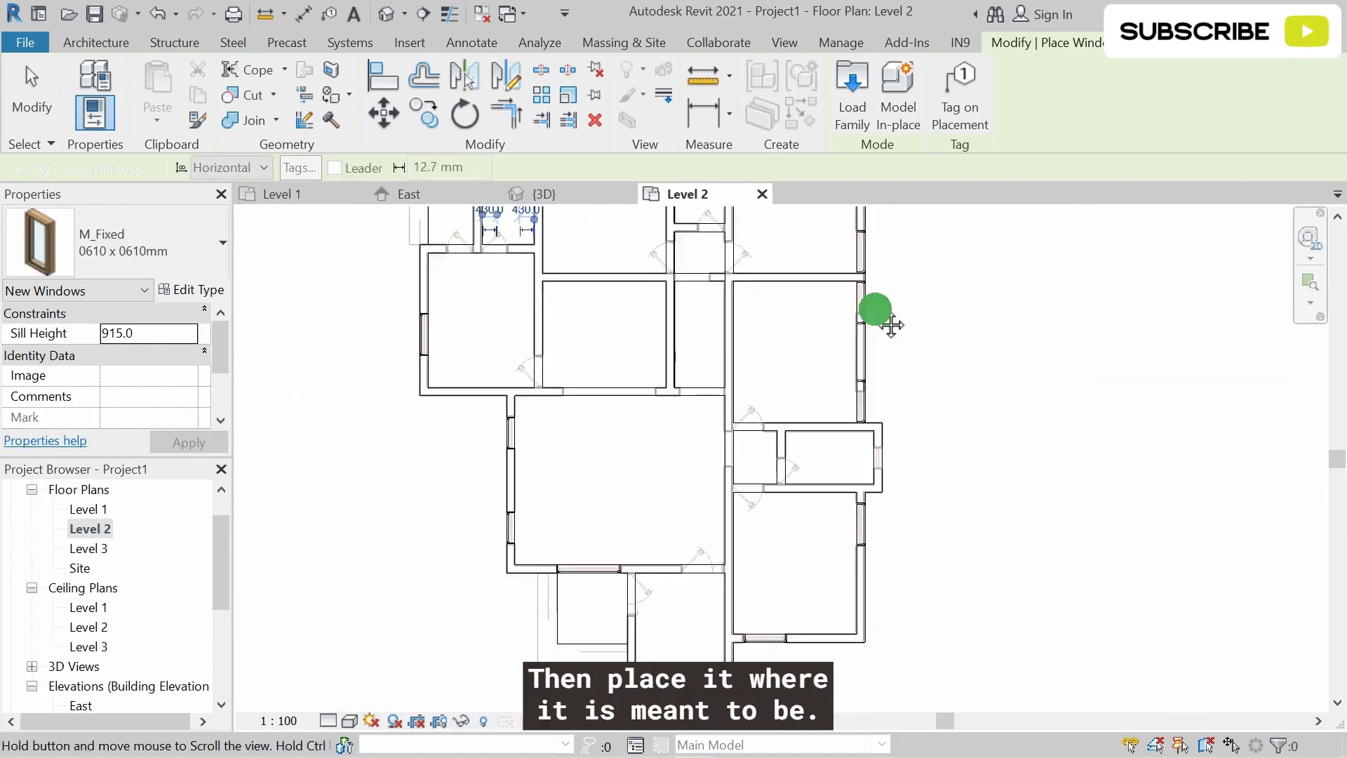
middle_click_drag(875, 309, 880, 444)
scroll(878, 440, "up", 3)
left_click(875, 436)
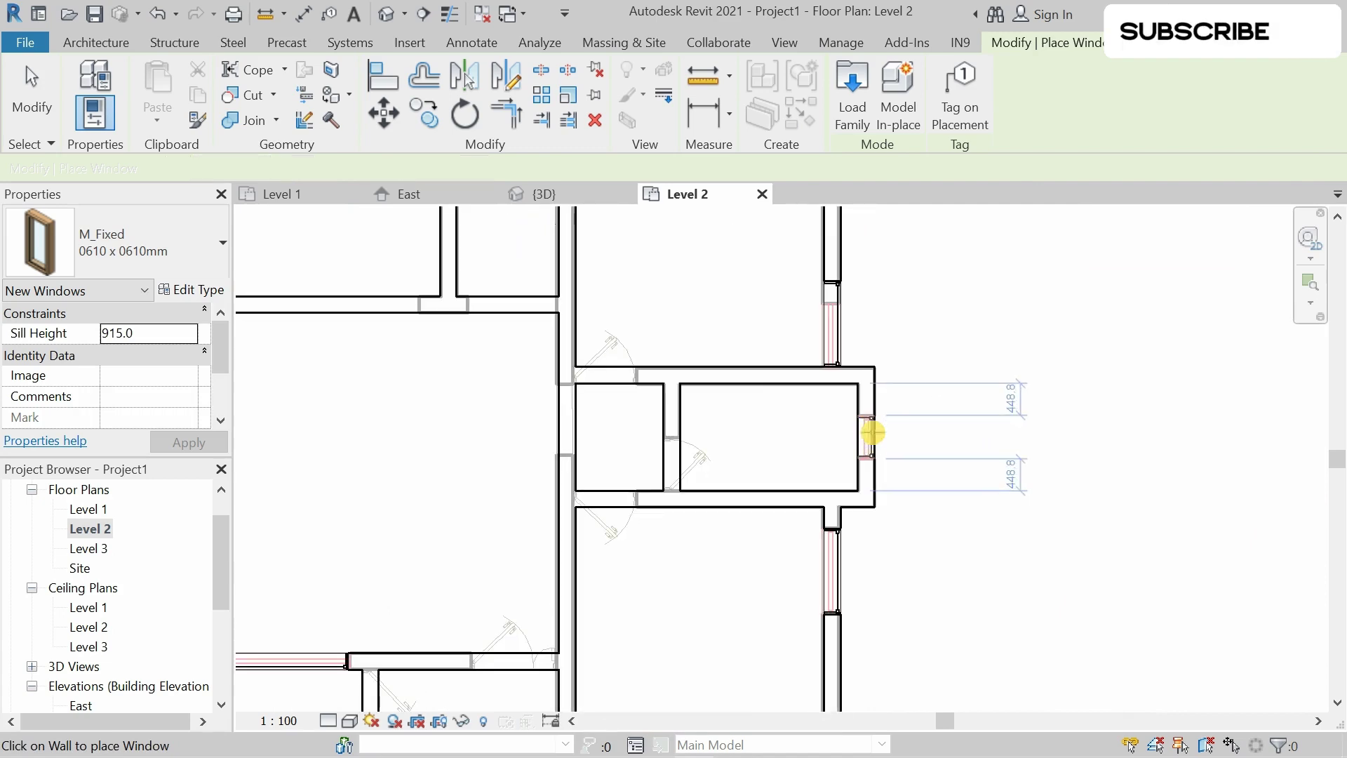
Place a 0610 x 0610mm window over the opening in the top wall of the narrow room between the two upper rooms, and finish placing windows
scroll(912, 392, "down", 3)
middle_click_drag(919, 396, 962, 512)
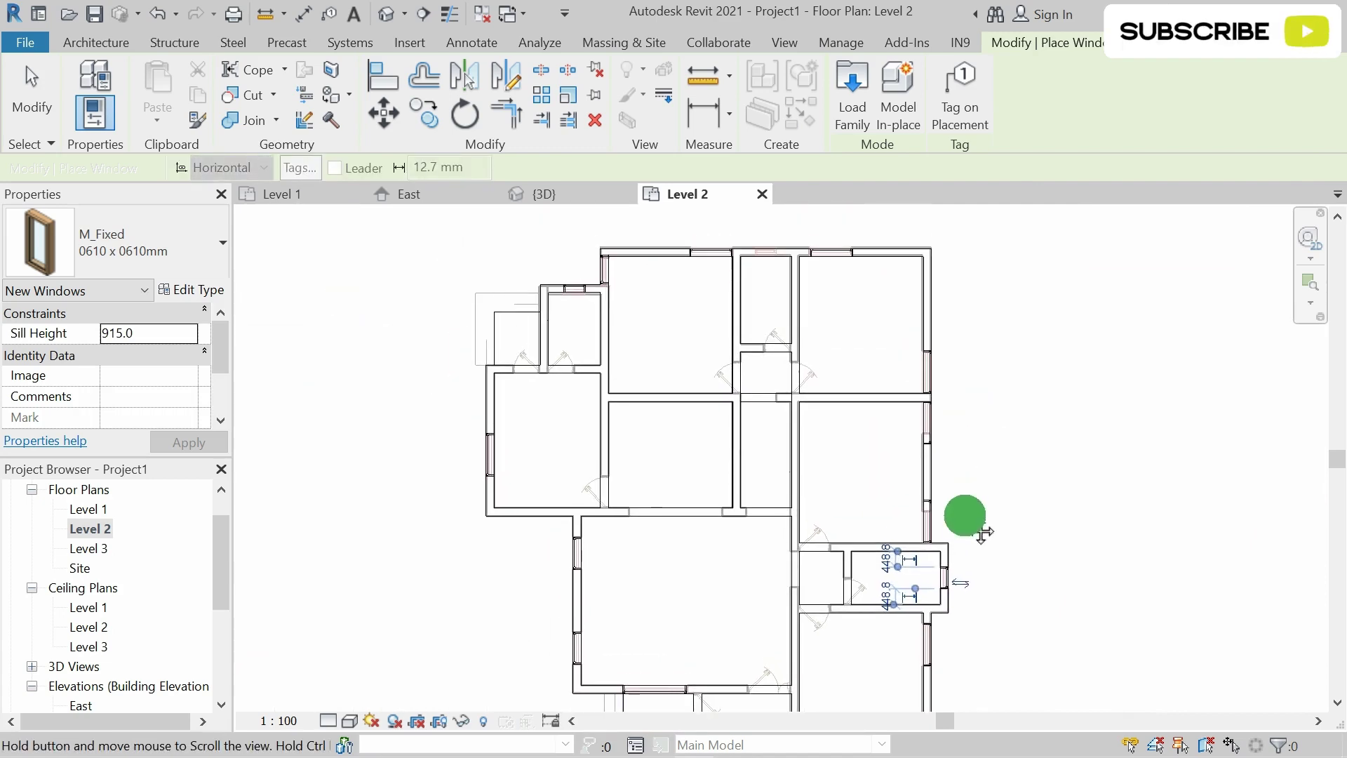
middle_click_drag(679, 240, 766, 356)
scroll(767, 356, "up", 3)
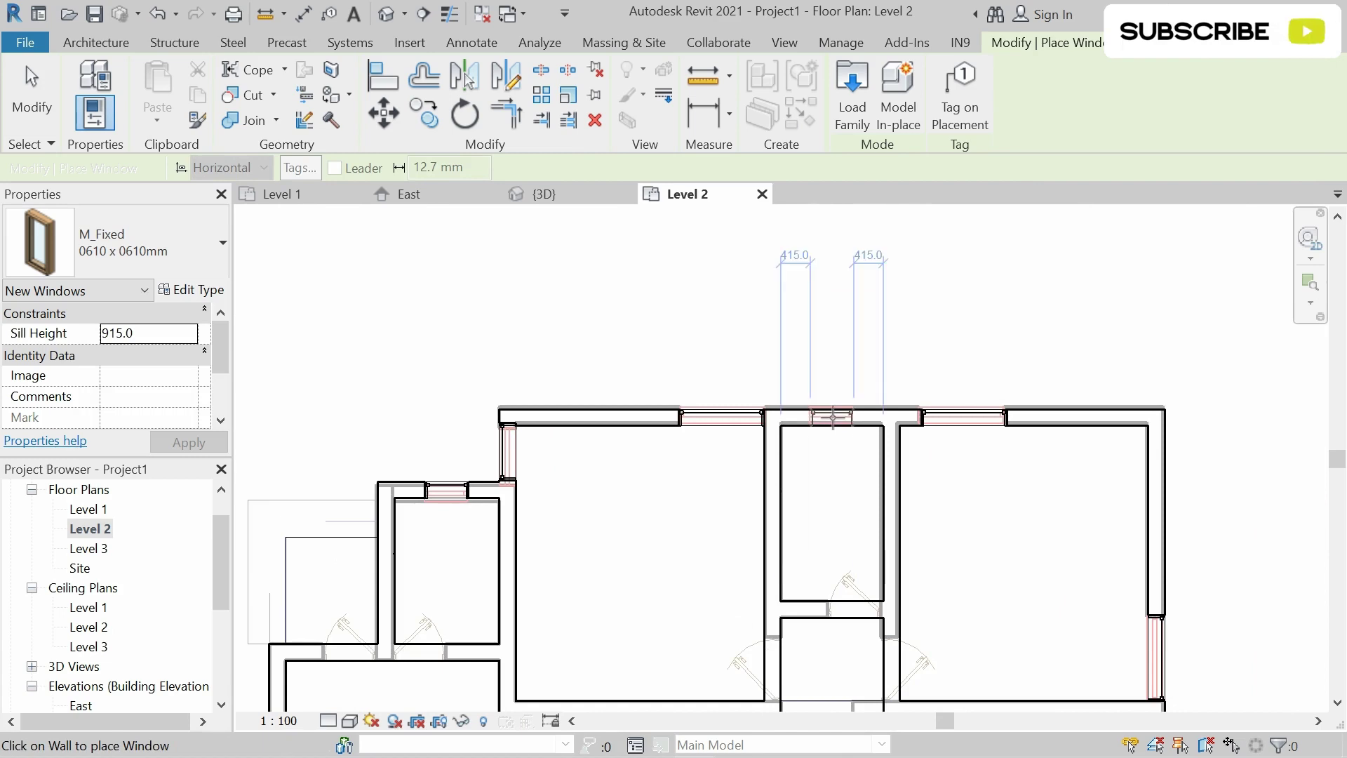
left_click(829, 416)
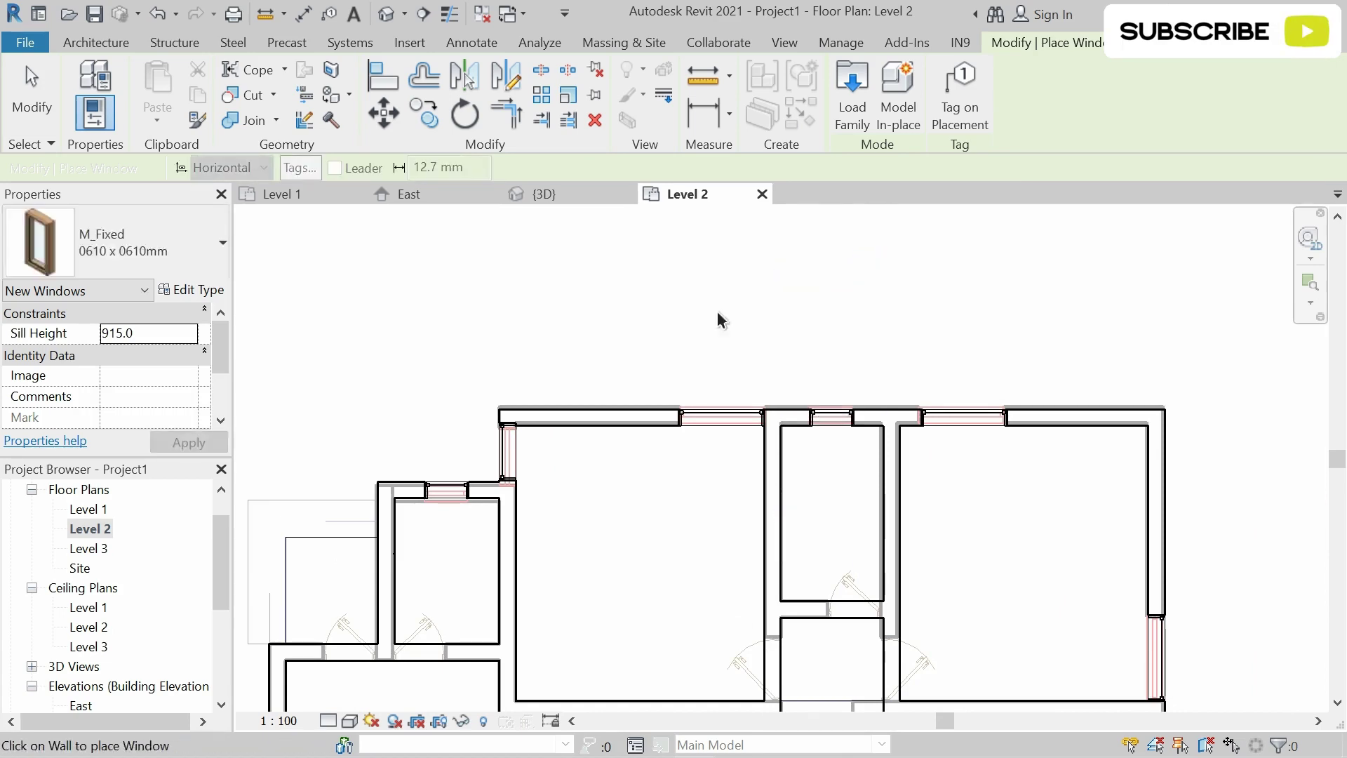
key("Escape")
key("Escape")
Open the 3D view and show the rear exterior walls with the small windows
left_click(538, 194)
scroll(617, 282, "down", 2)
middle_click_drag(729, 419, 908, 303, "shift")
scroll(655, 349, "up", 2)
middle_click_drag(660, 356, 909, 344, "shift")
Raise the two rear 0610 x 0610mm windows to a sill height of 1795 mm, aligning their tops with the larger windows
left_click(463, 390)
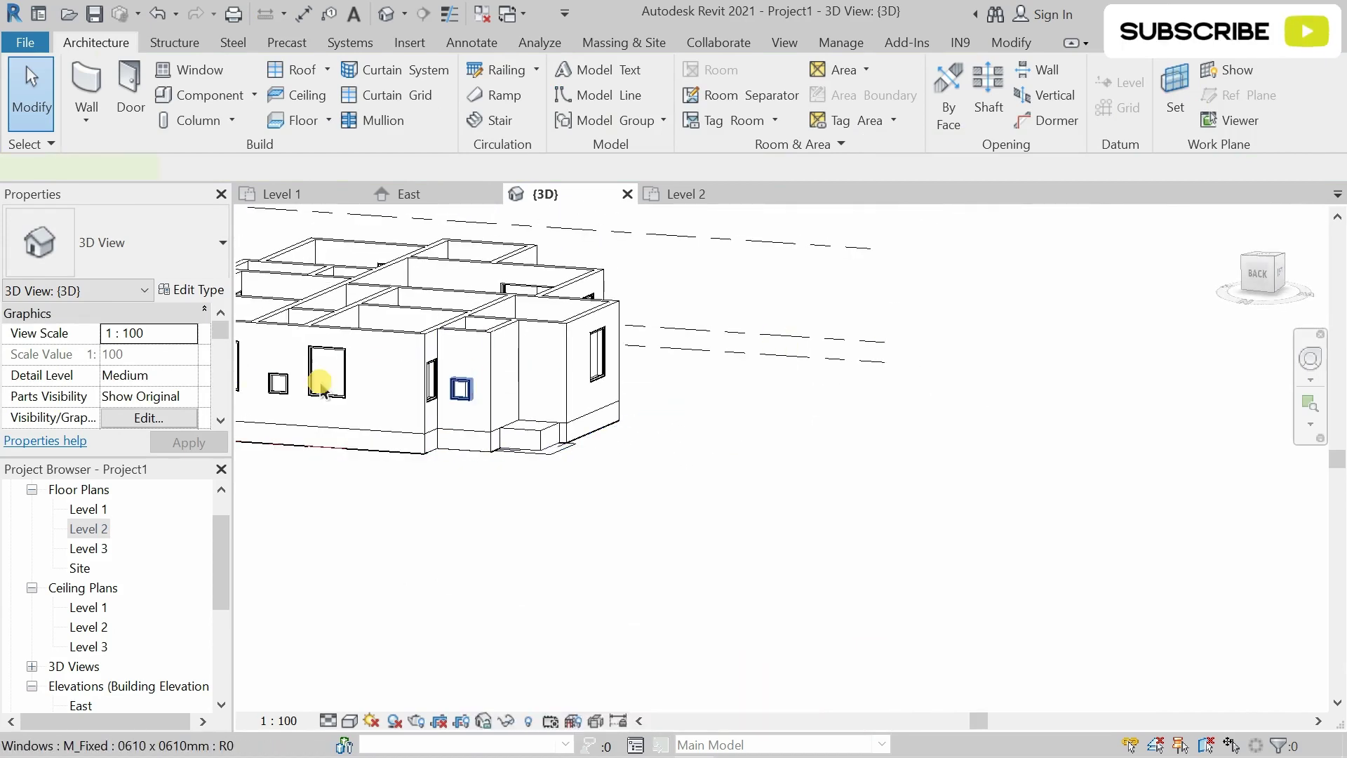
left_click(280, 383, "ctrl")
middle_click_drag(358, 462, 536, 439, "shift")
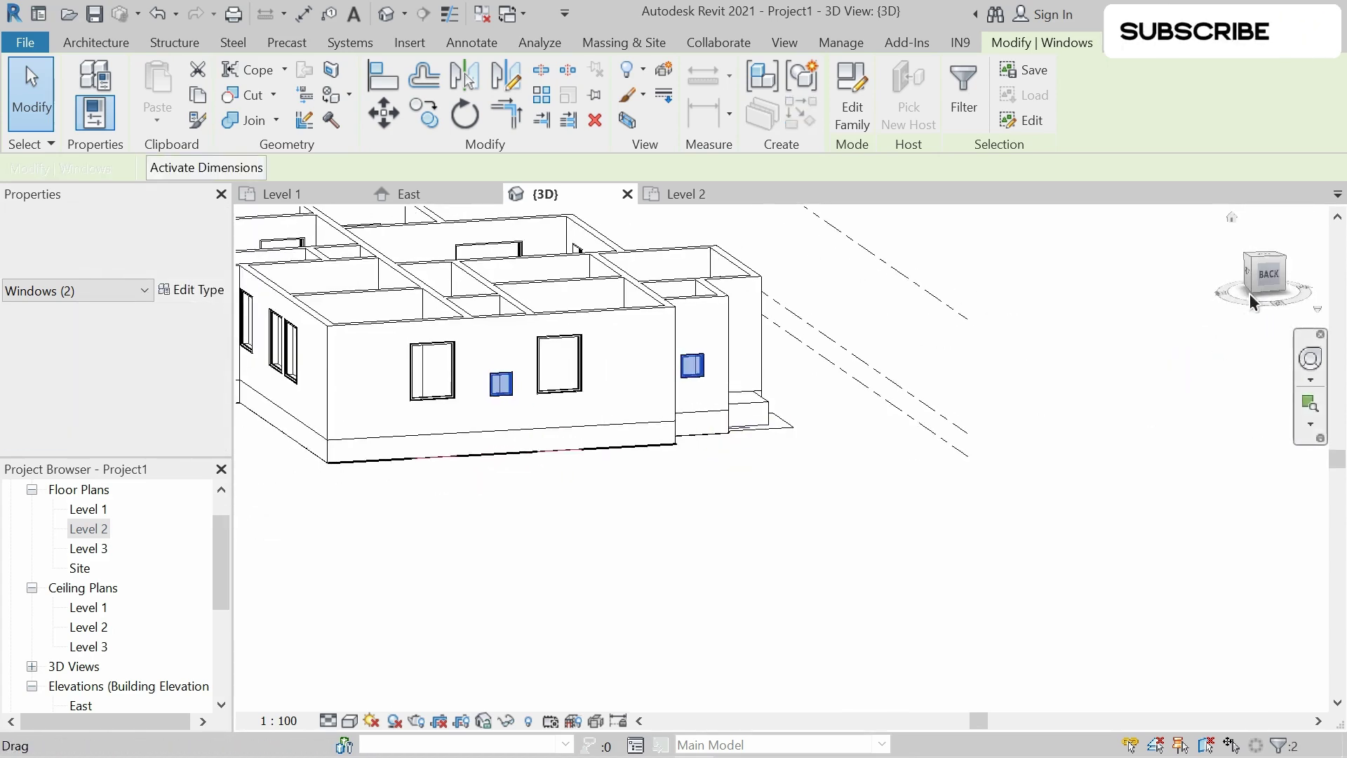
left_click(1257, 272)
scroll(726, 373, "up", 3)
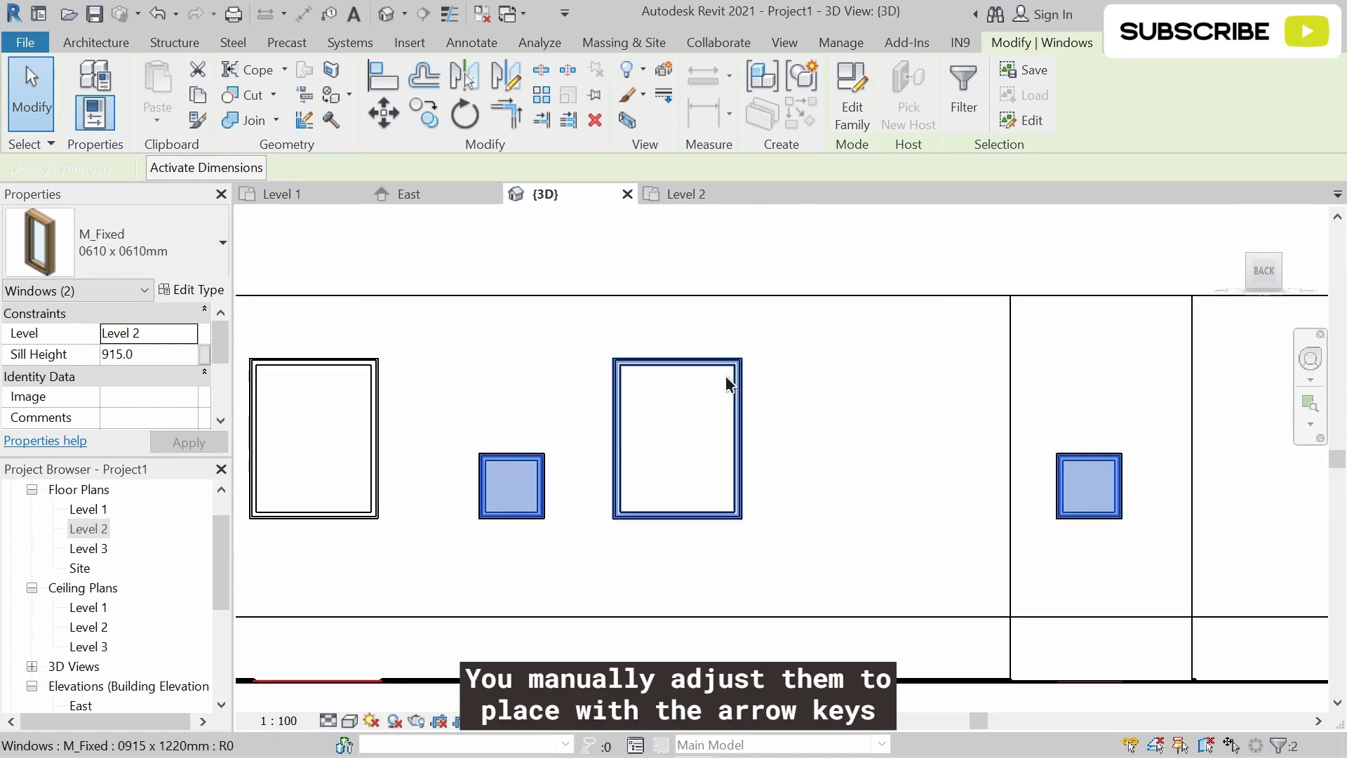
key("Up")
key("Up")
key("Up")
key("Up")
key("Up")
key("Up")
key("Up")
key("Up")
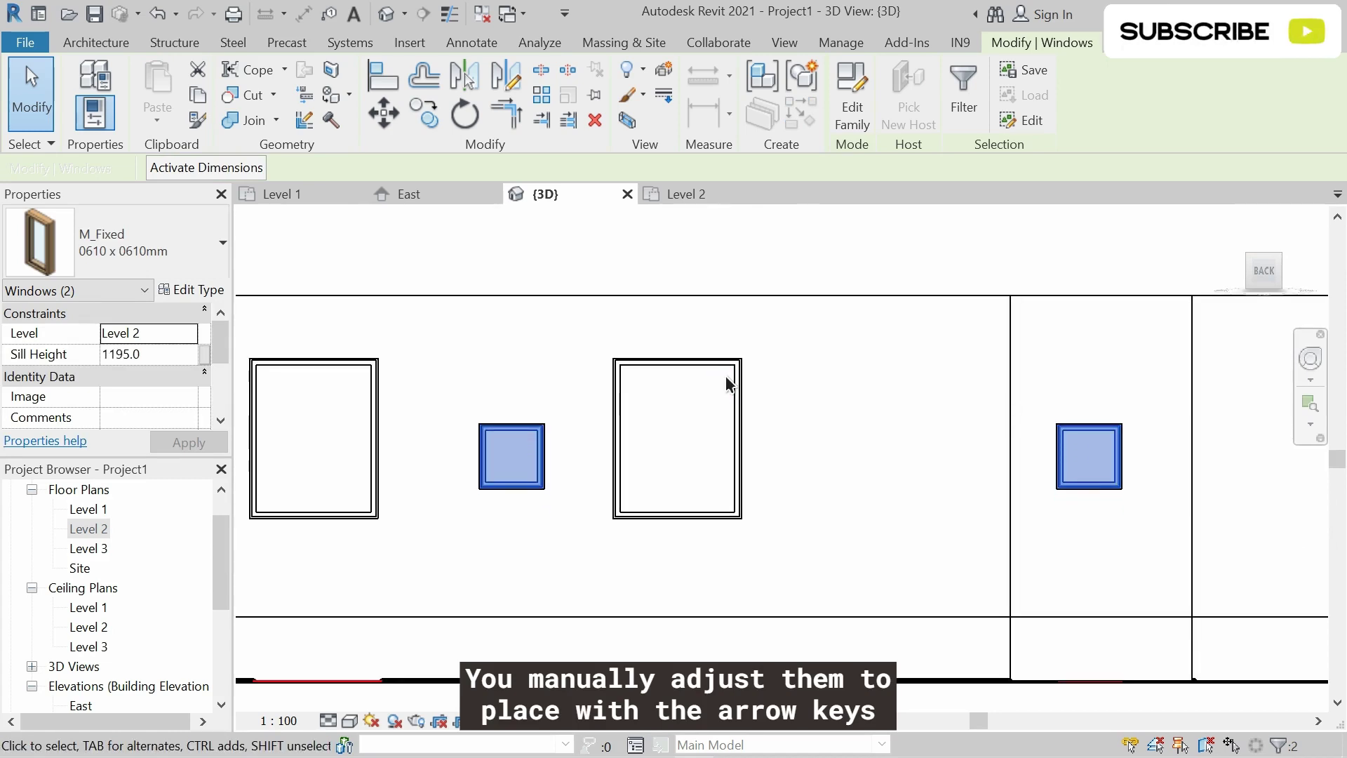
key("Up")
key("Up")
key("Up")
key("Up")
key("Up")
key("Up")
key("Up")
key("Up")
key("Up")
key("Up")
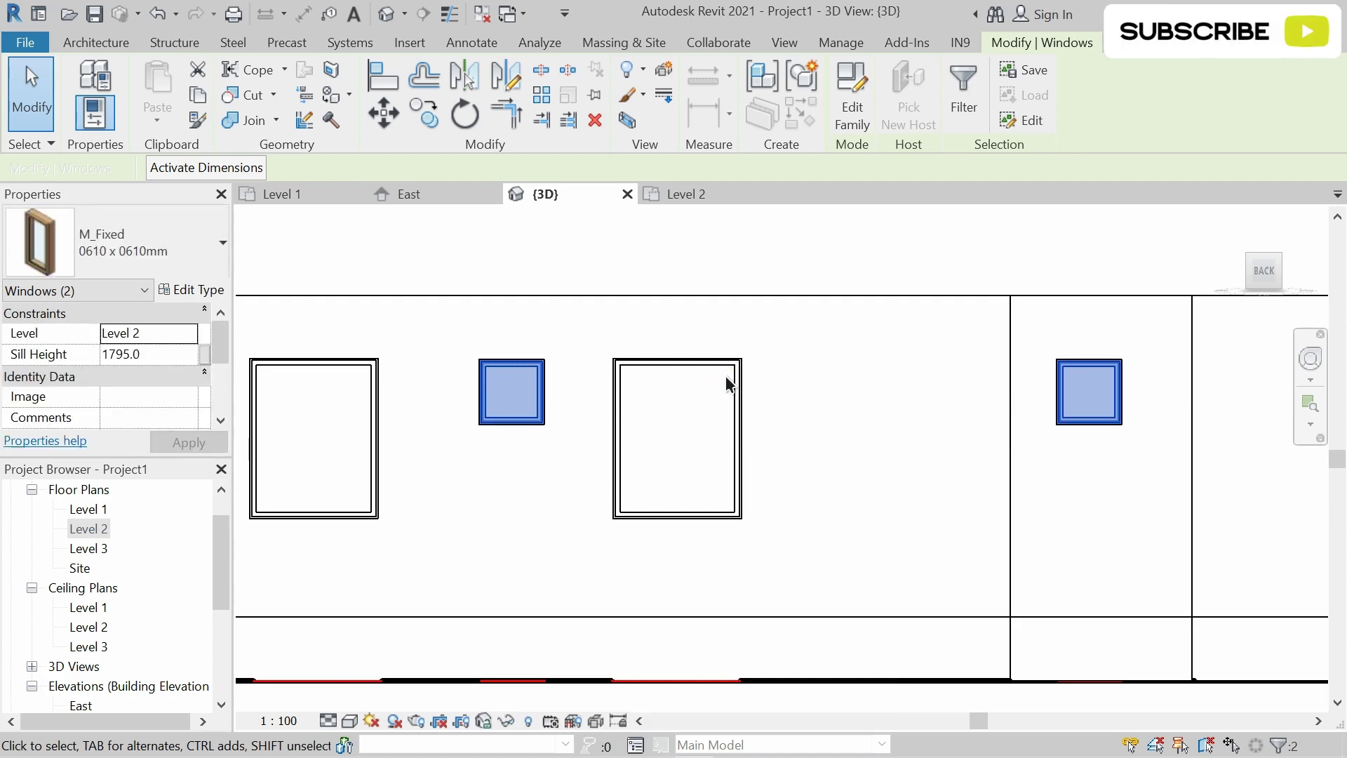
scroll(727, 383, "down", 2)
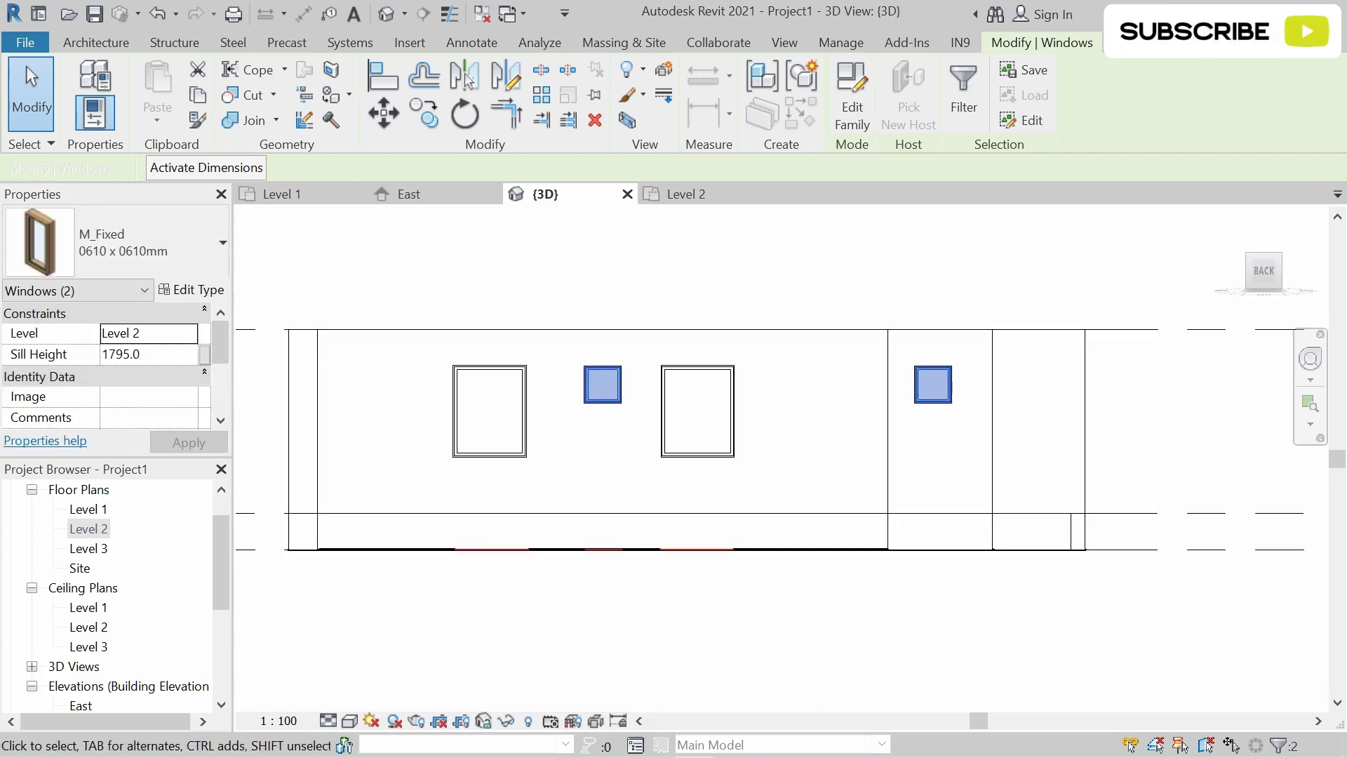